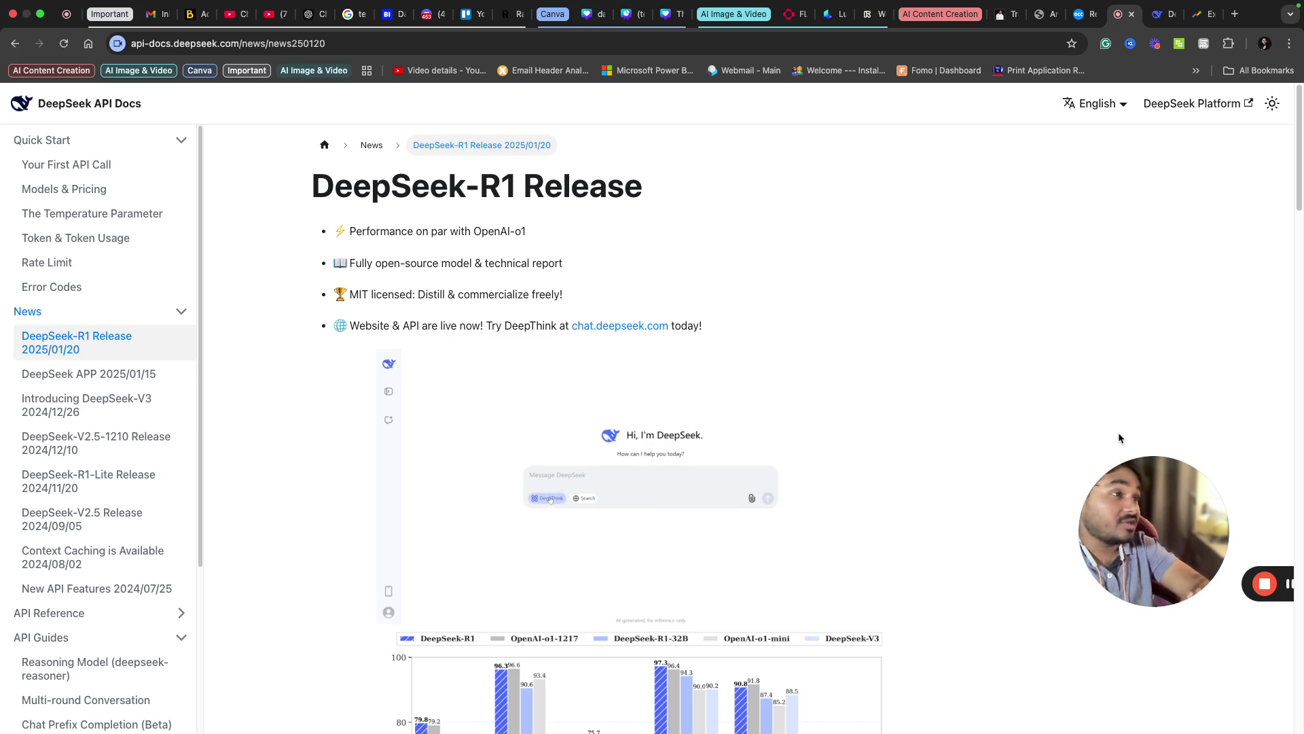
# Read the DeepSeek-R1 release notes to the distilled-model benchmark table, then return to DeepSeek Chat.
pyautogui.scroll(-3, 1118, 432)
pyautogui.scroll(2, 1118, 432)
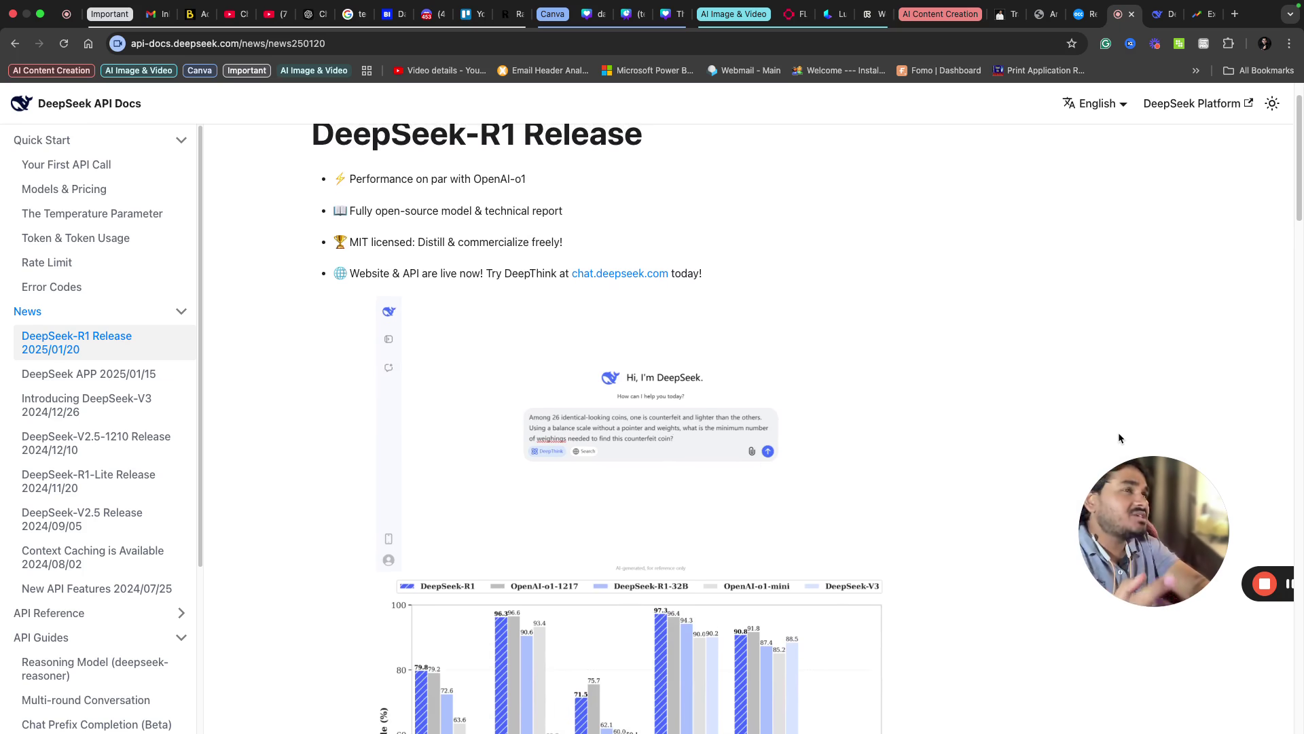
pyautogui.scroll(2, 1118, 432)
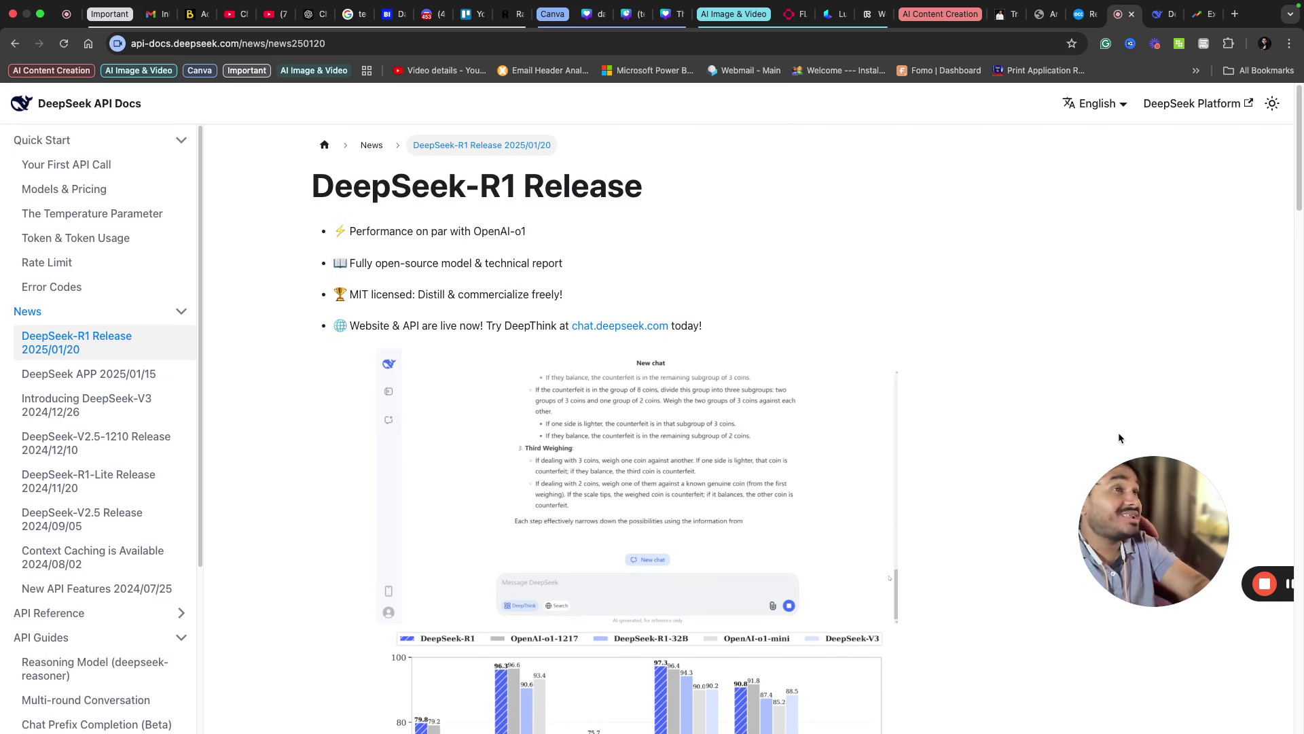
pyautogui.scroll(-1, 1118, 432)
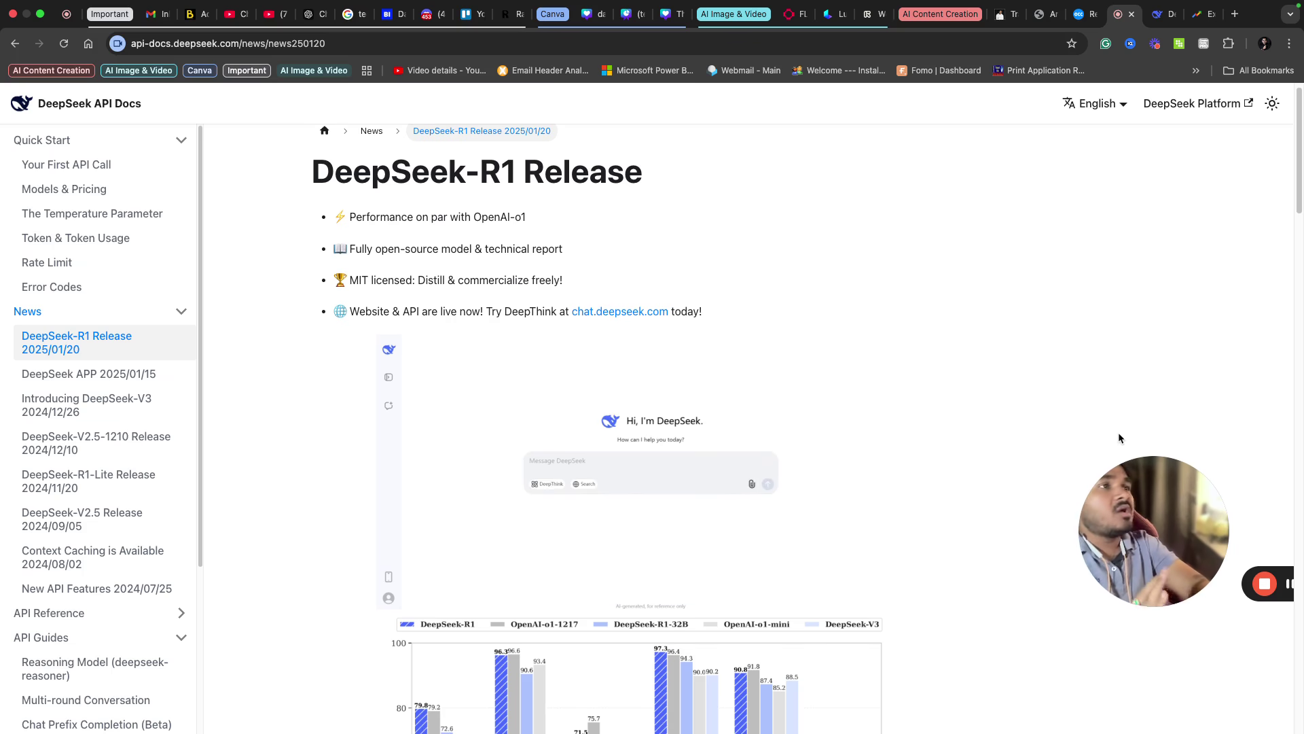
pyautogui.scroll(-10, 1118, 432)
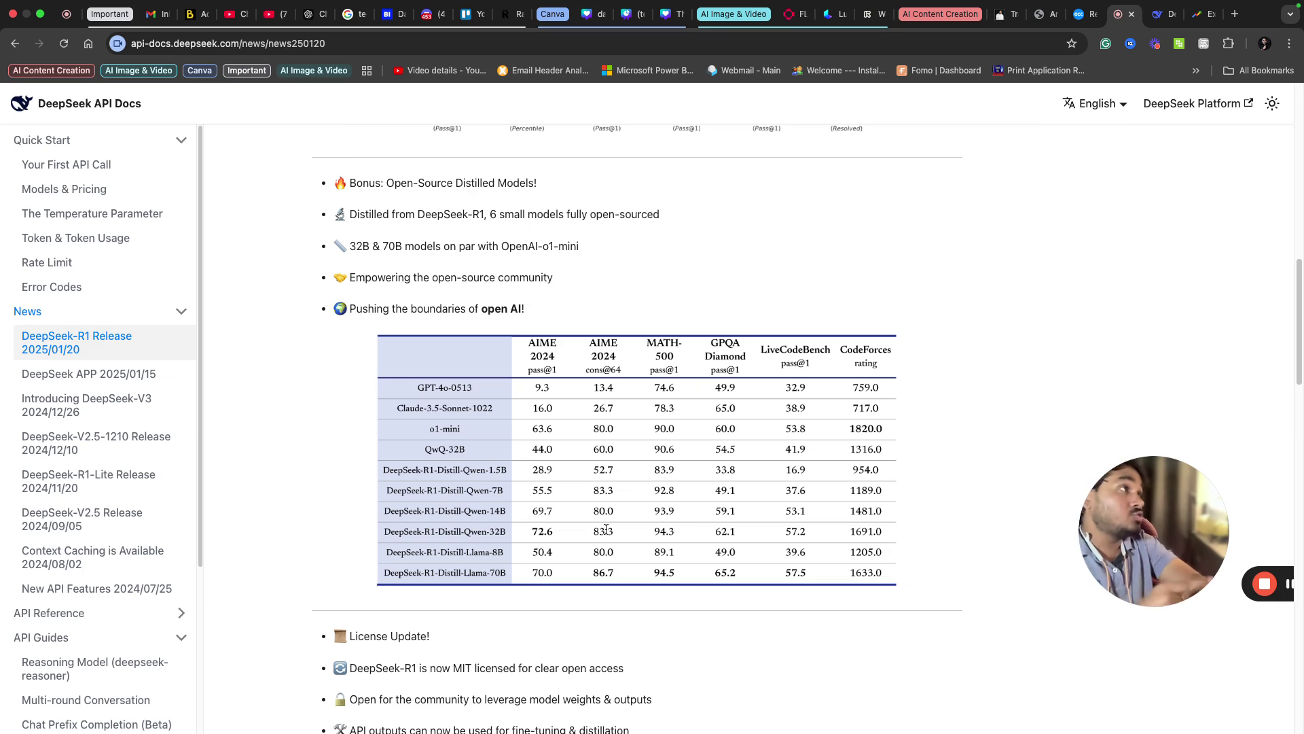
pyautogui.click(1162, 13)
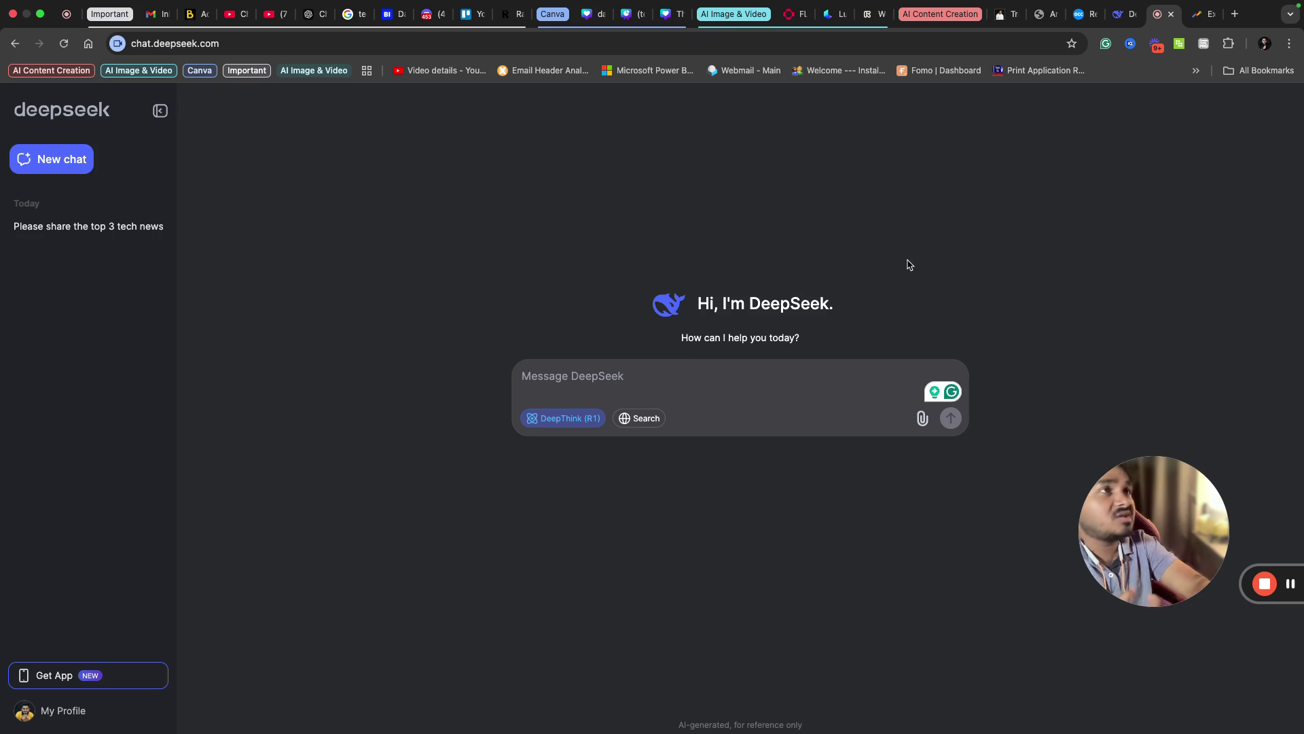
# Switch to the ChatGPT tab showing an empty o1 conversation.
pyautogui.click(308, 15)
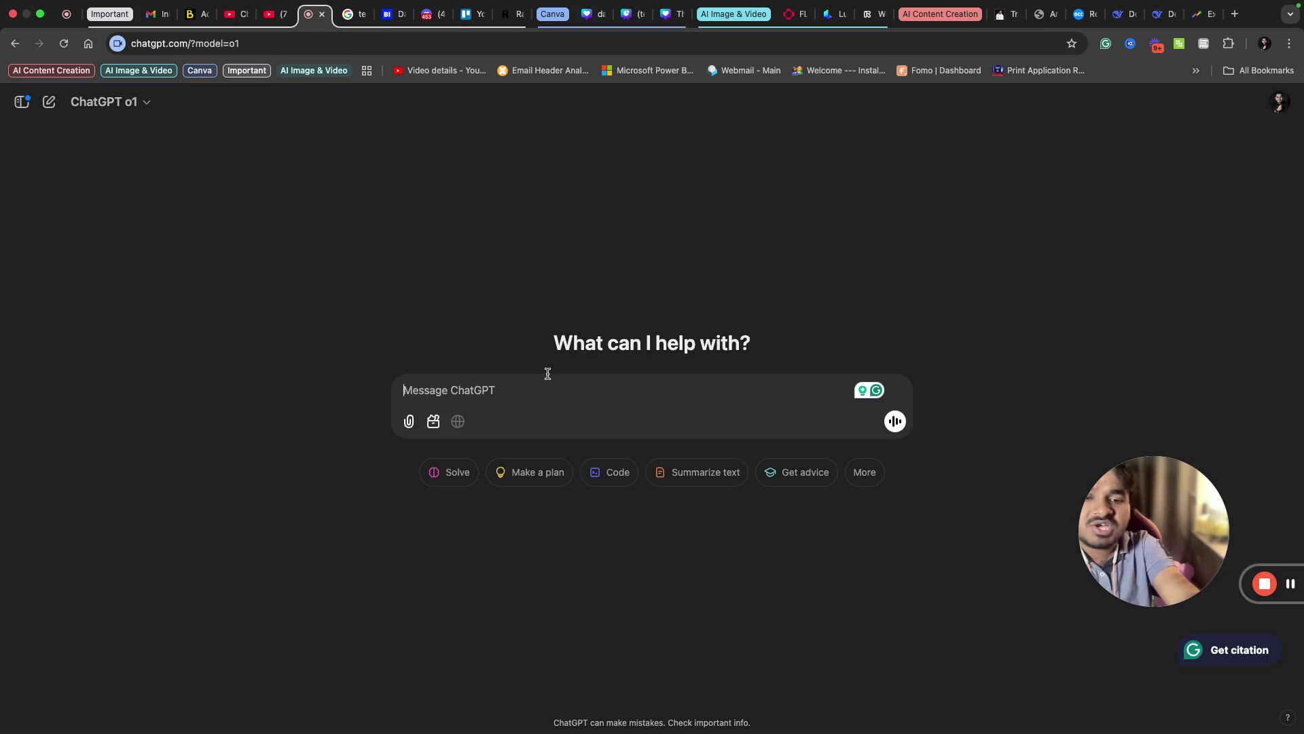
# Ask o1 how to plan a 3-day Hyderabad to Dehradun trip within 20K INR, copying the question.
pyautogui.write('How to p')
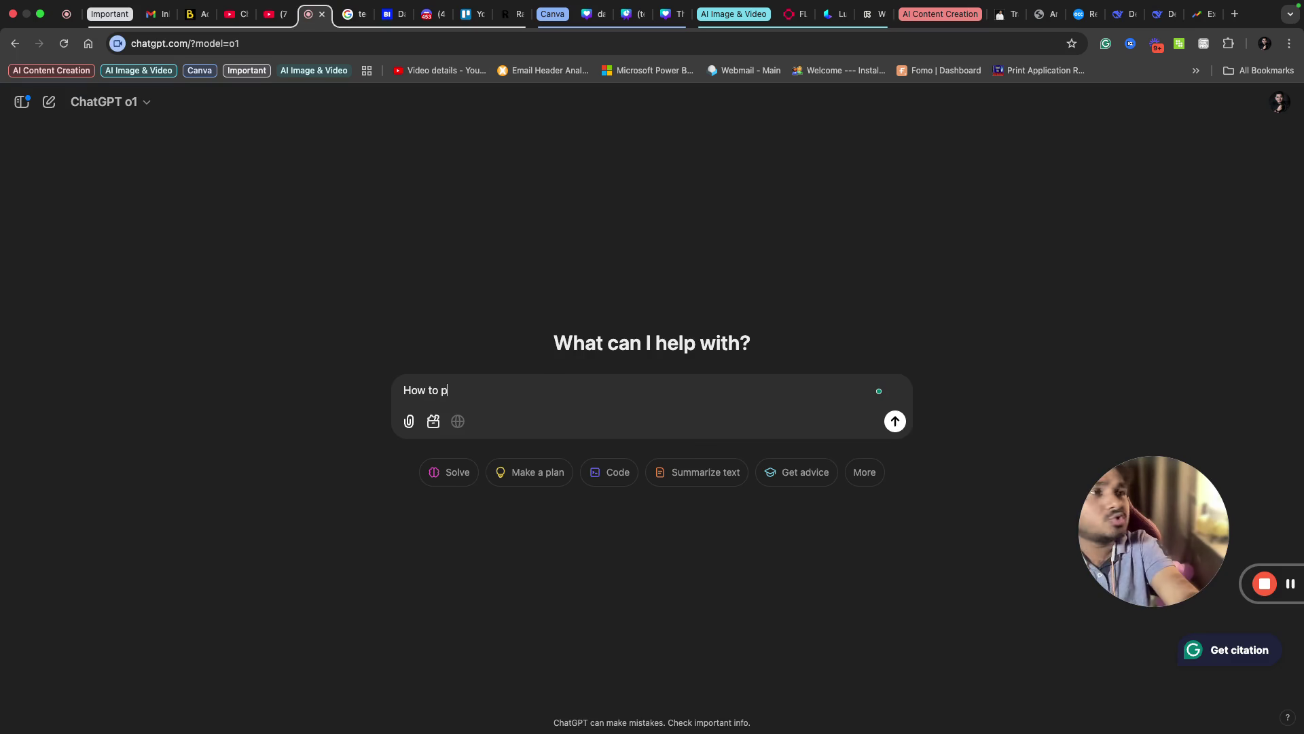
pyautogui.write('lan for a 3-day tr')
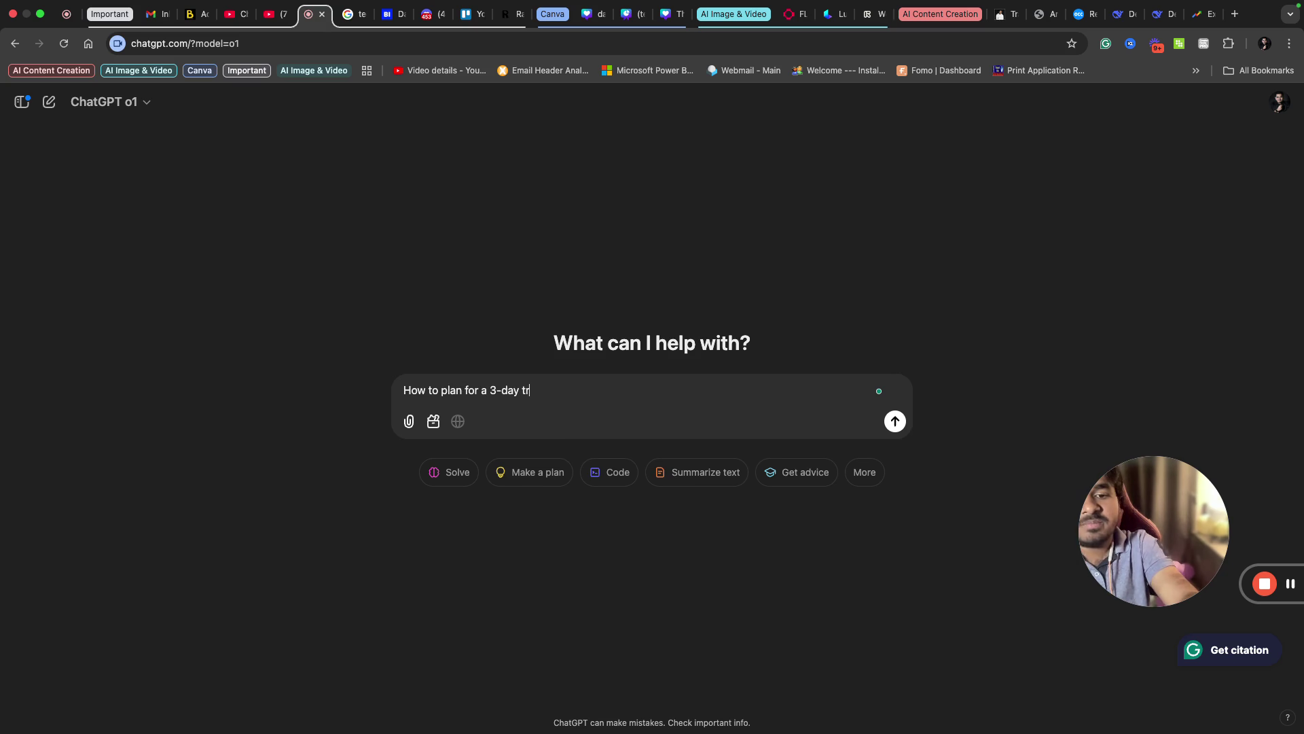
pyautogui.write('ip from ')
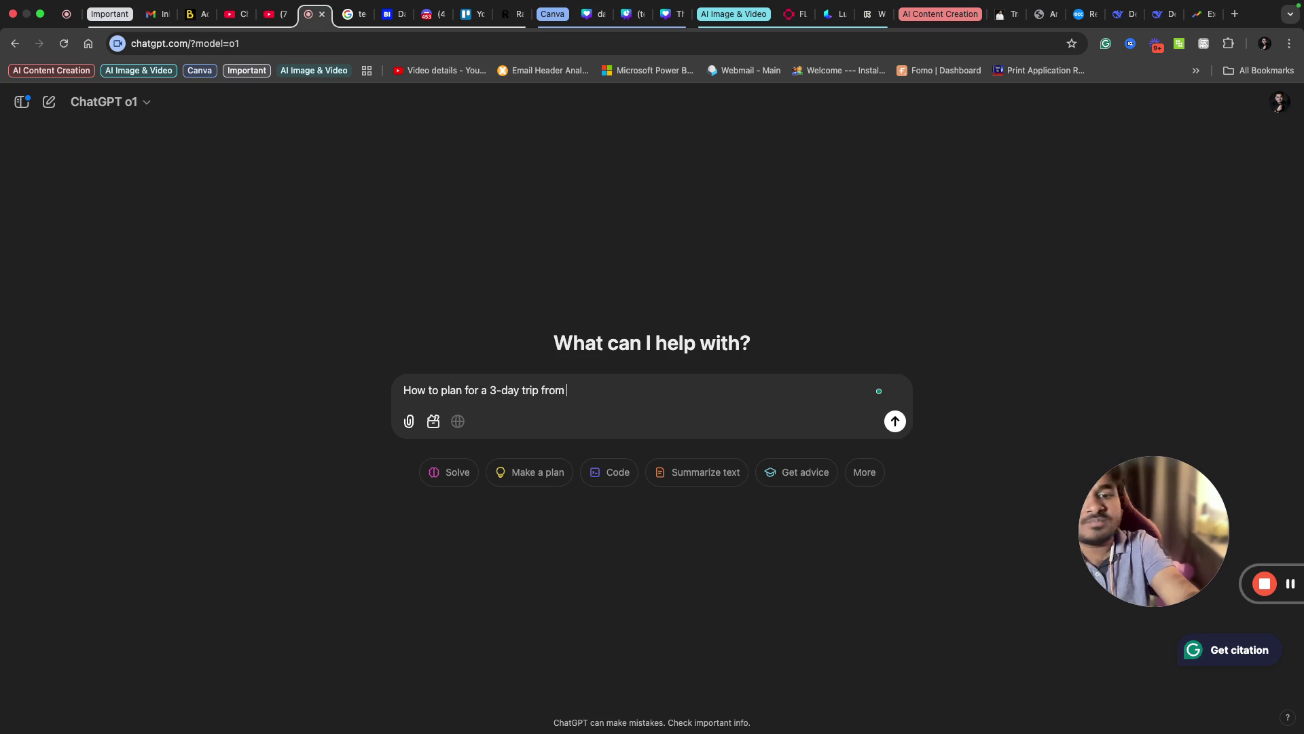
pyautogui.write('Hyderabad')
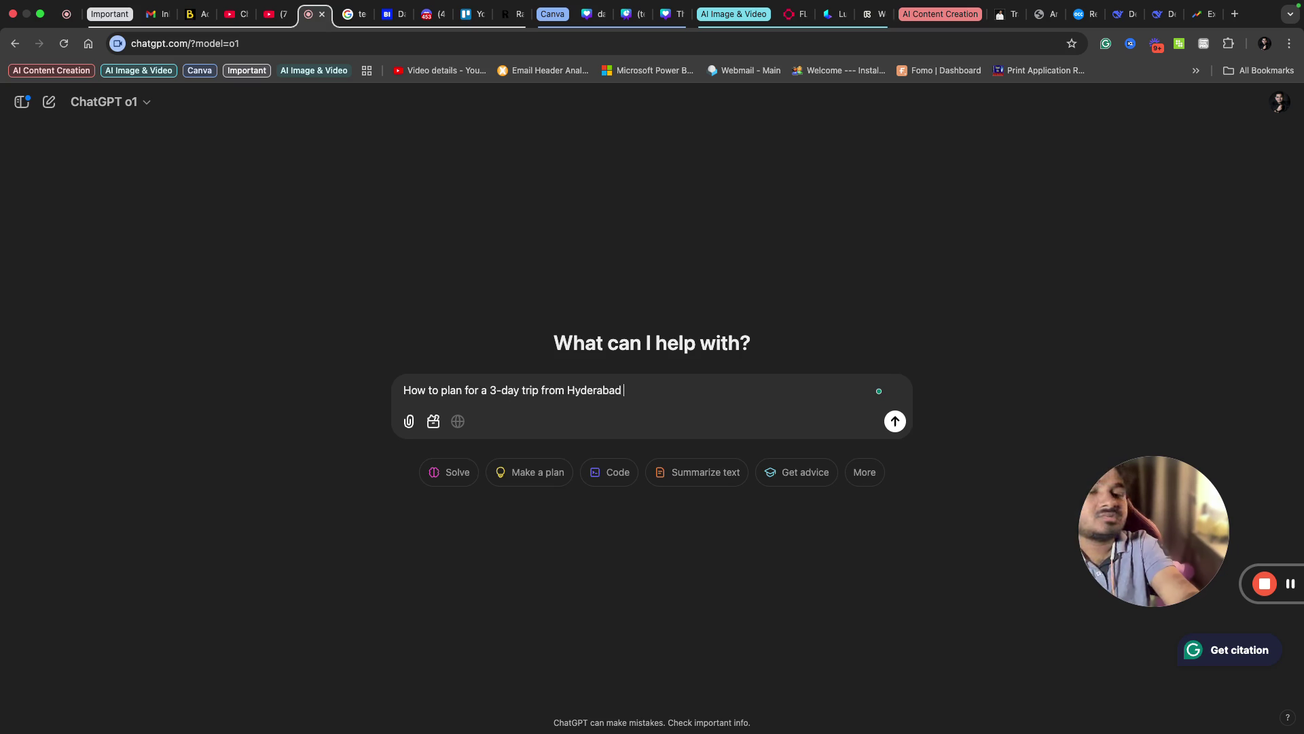
pyautogui.write(' To ')
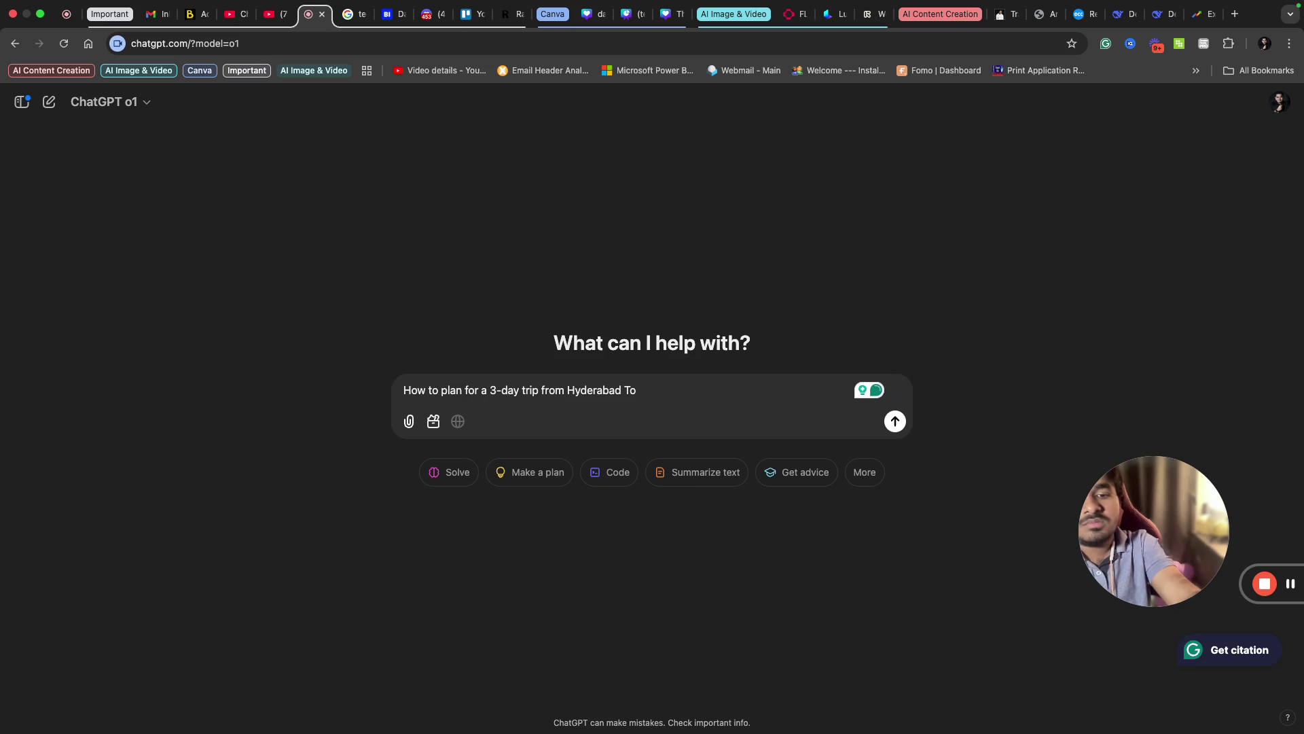
pyautogui.write('Dehradun')
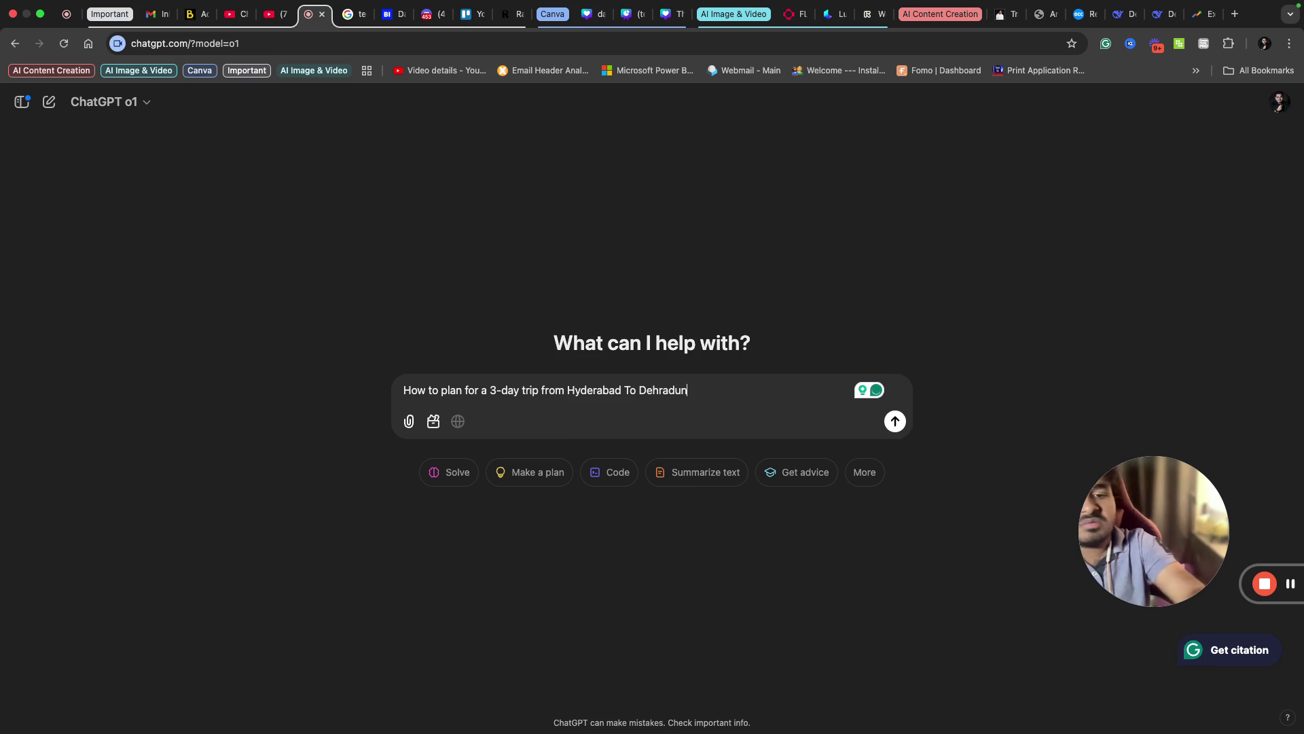
pyautogui.write(' within')
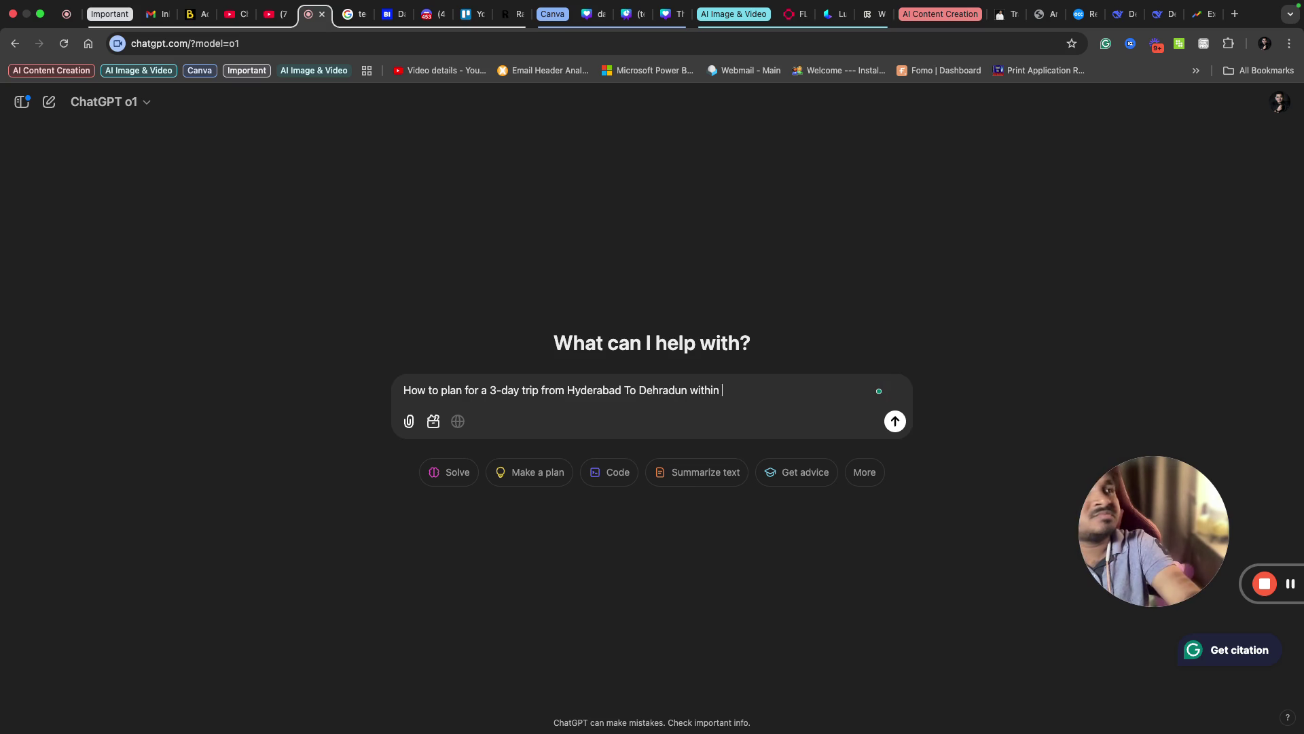
pyautogui.write(' a ')
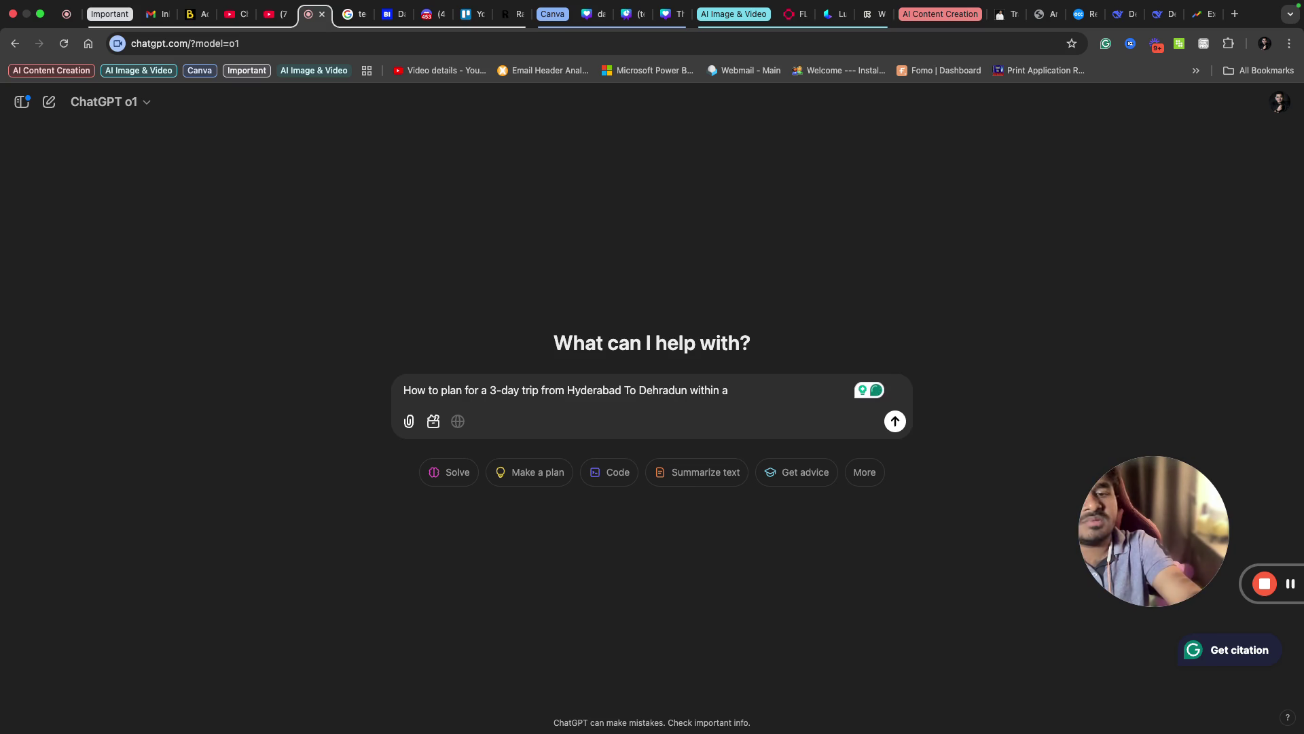
pyautogui.write('20K IN')
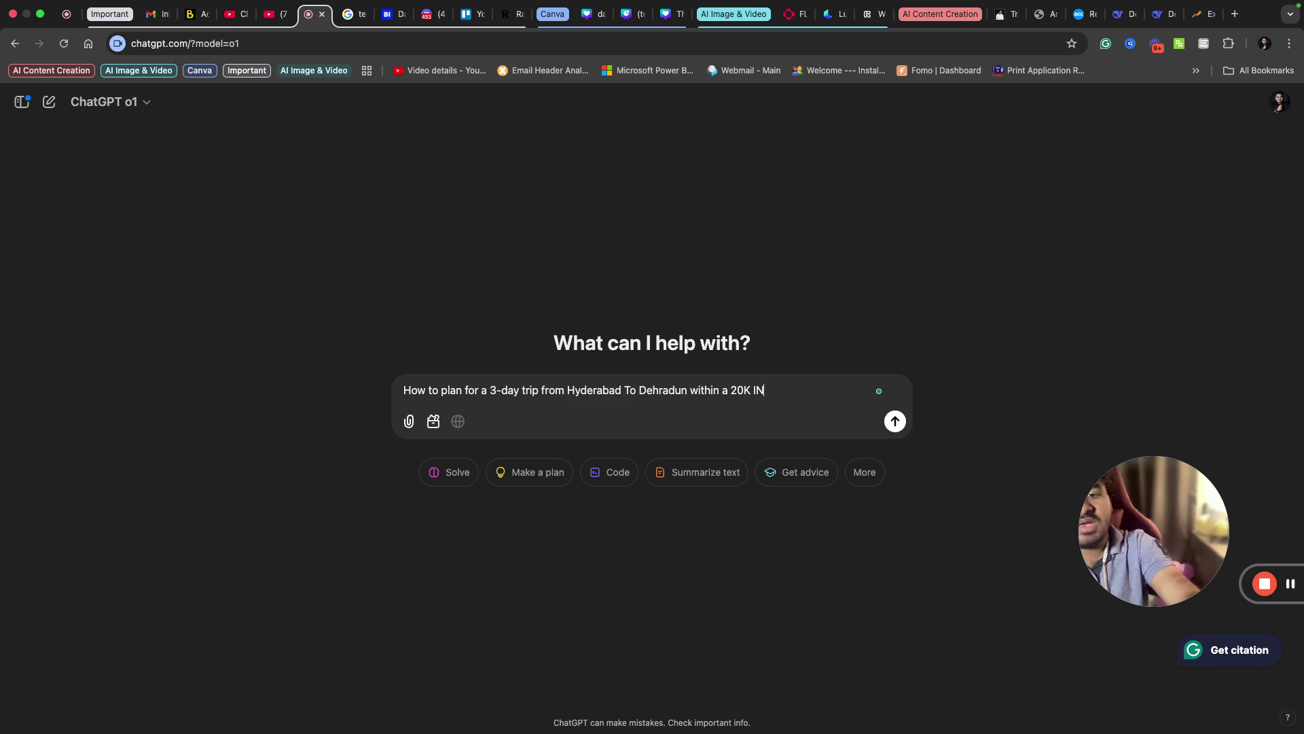
pyautogui.write('R bud')
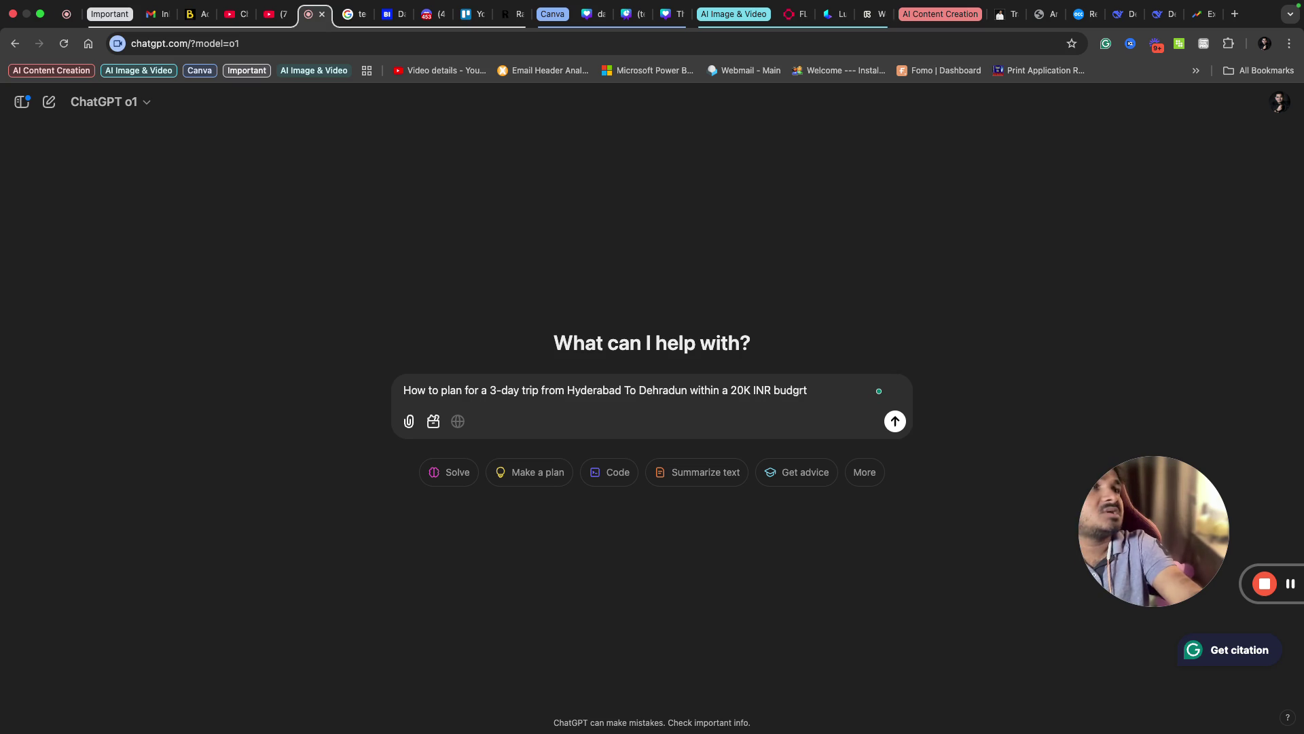
pyautogui.write('grt')
pyautogui.press('BackSpace')
pyautogui.press('BackSpace')
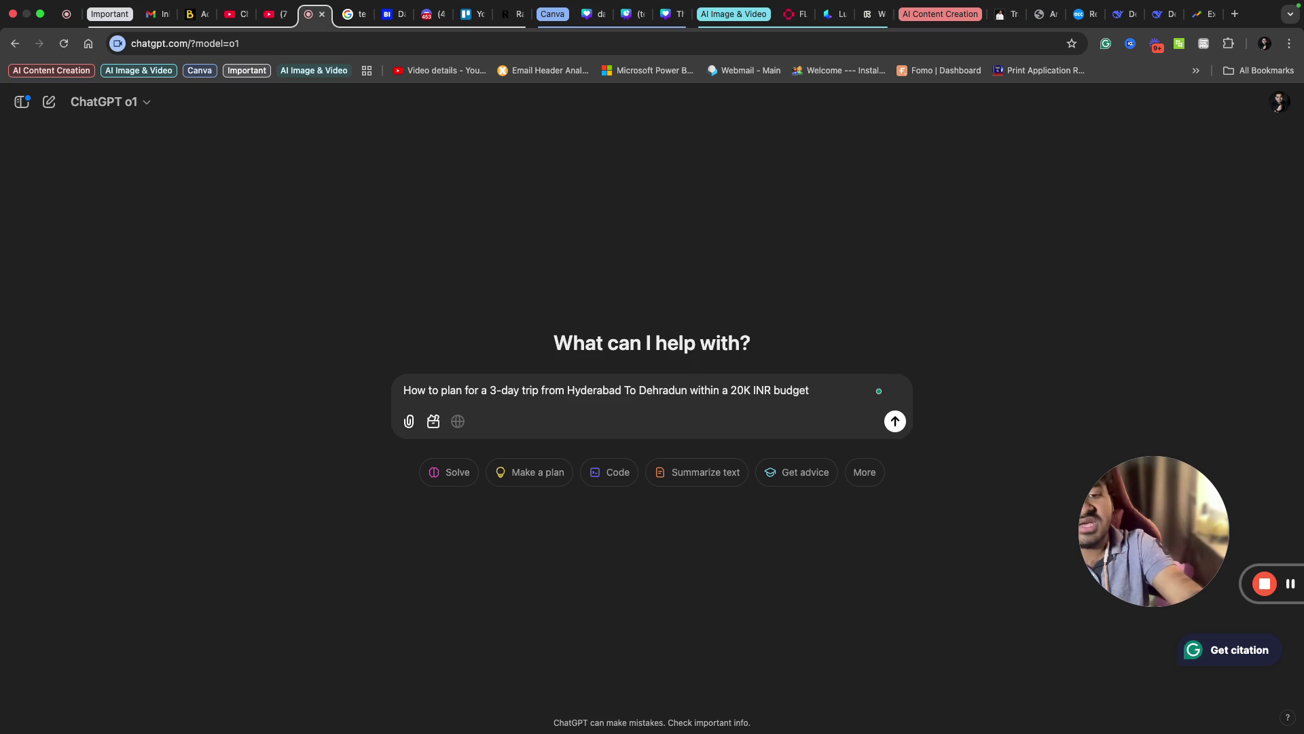
pyautogui.press('super+a')
pyautogui.press('super+c')
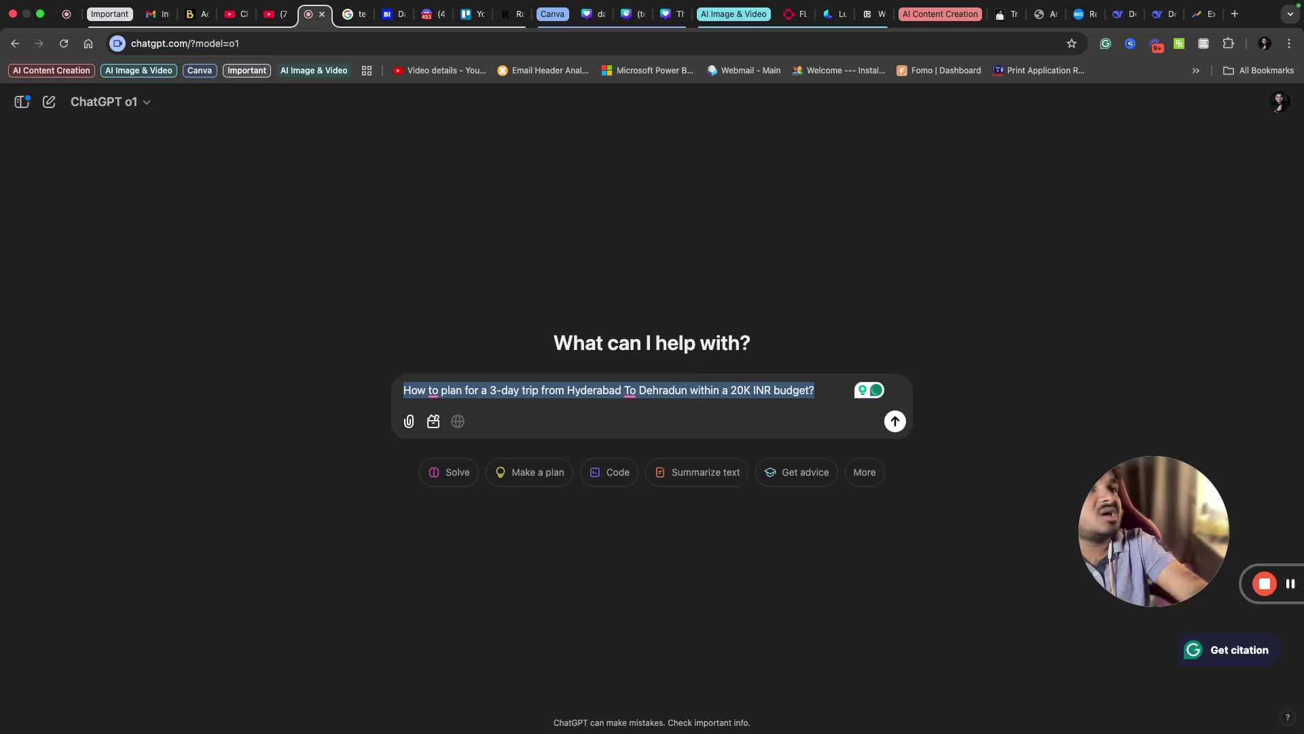
pyautogui.press('Return')
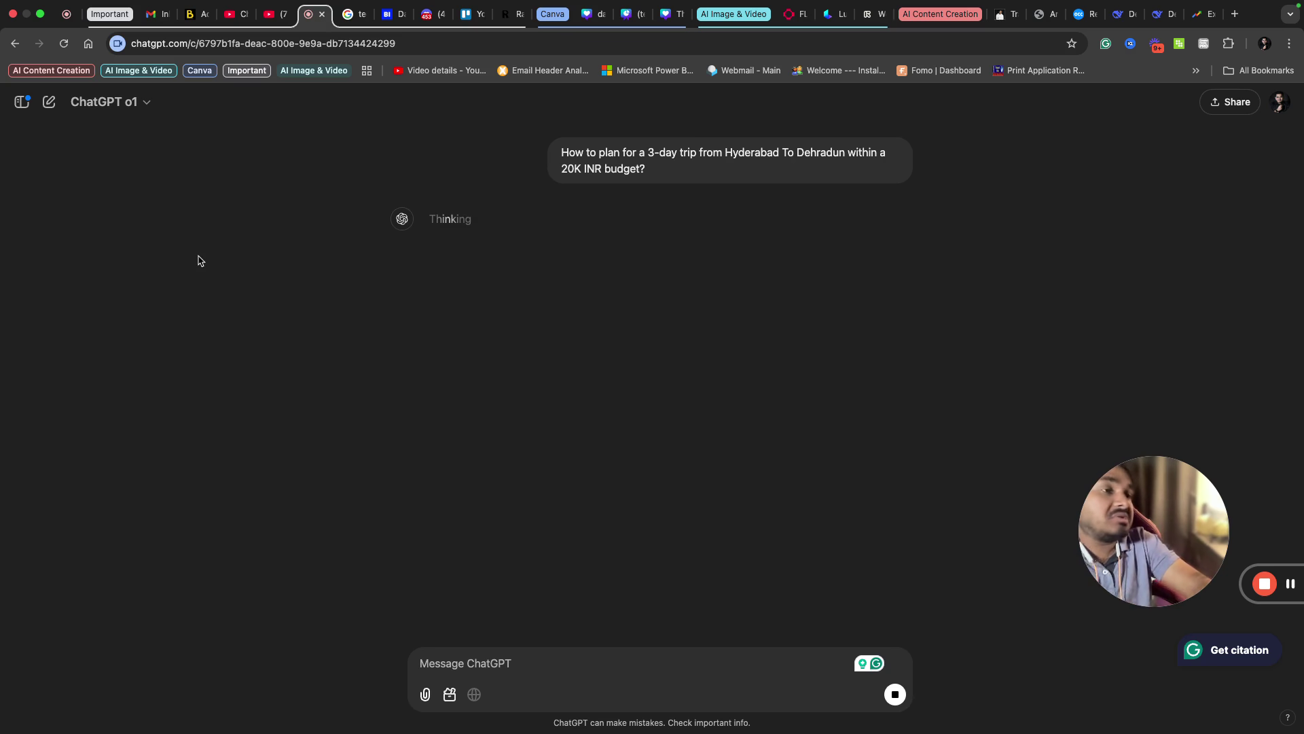
pyautogui.click(132, 101)
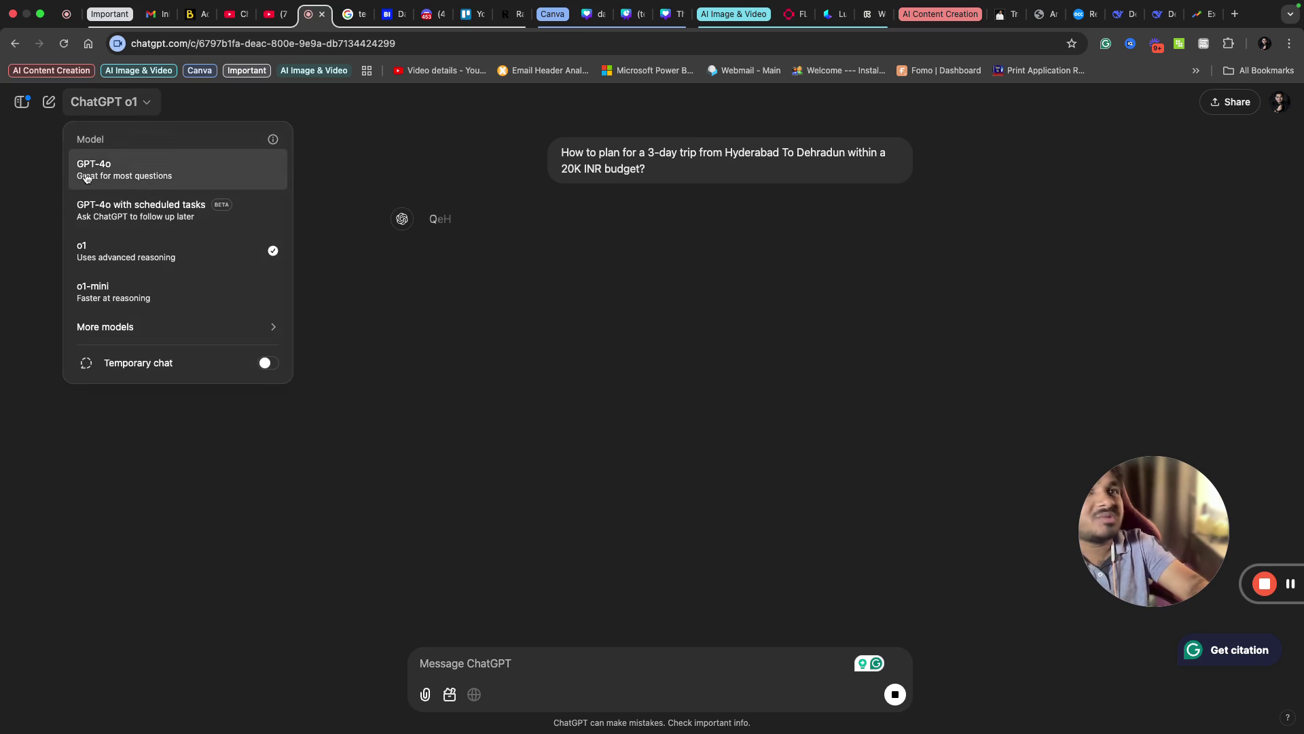
pyautogui.click(309, 455)
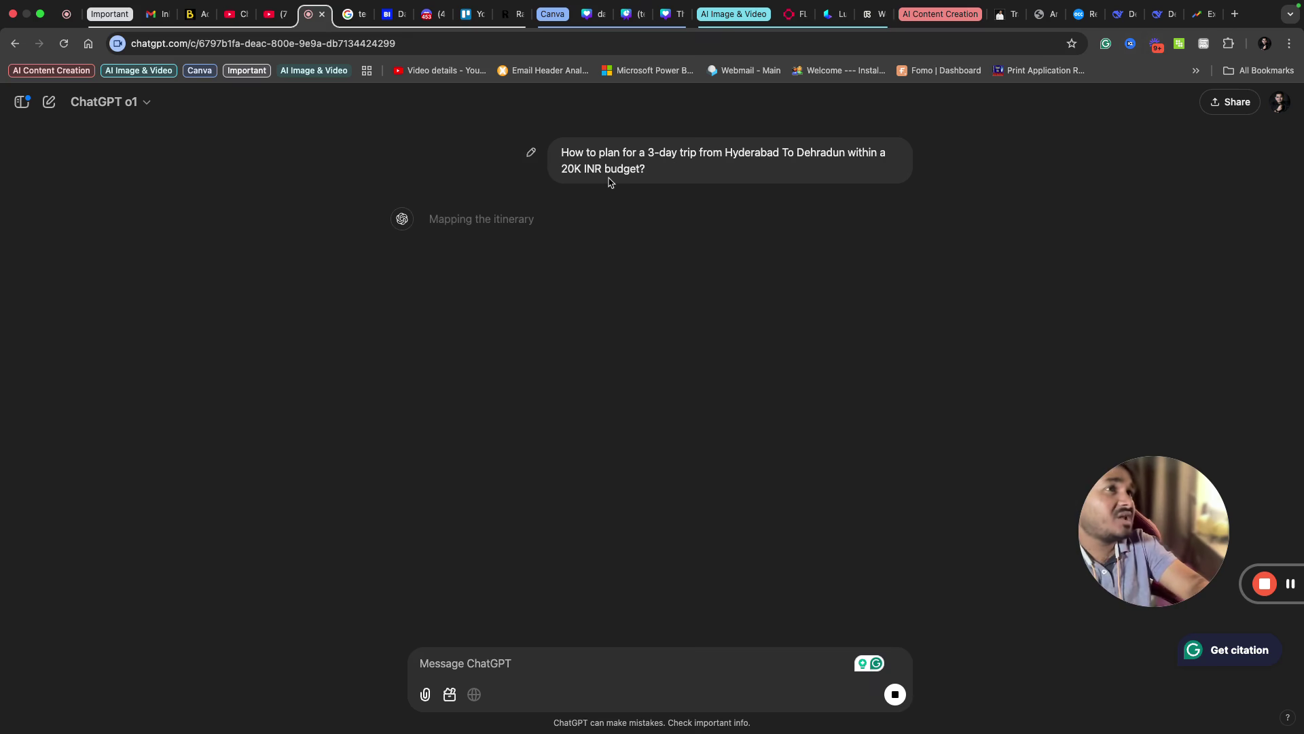
# Paste and send the same trip question to DeepSeek, then return to ChatGPT.
pyautogui.click(1160, 13)
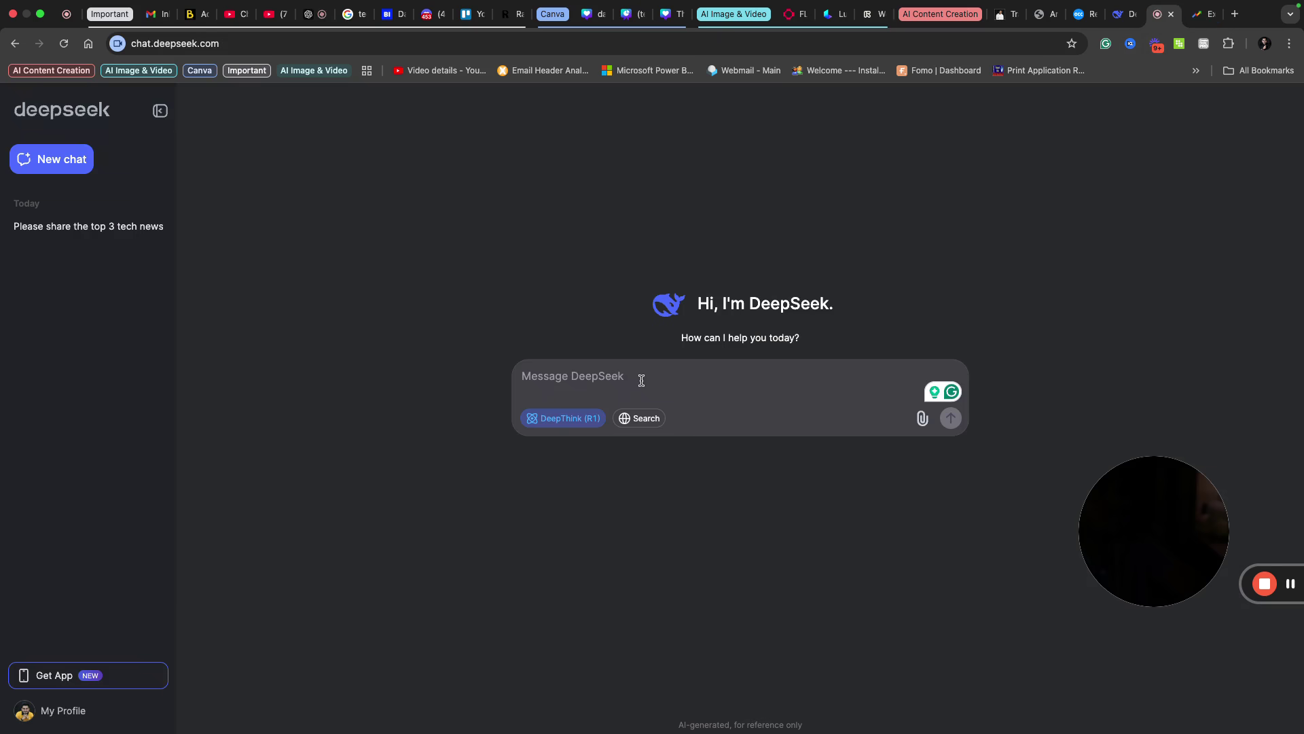
pyautogui.press('super+v')
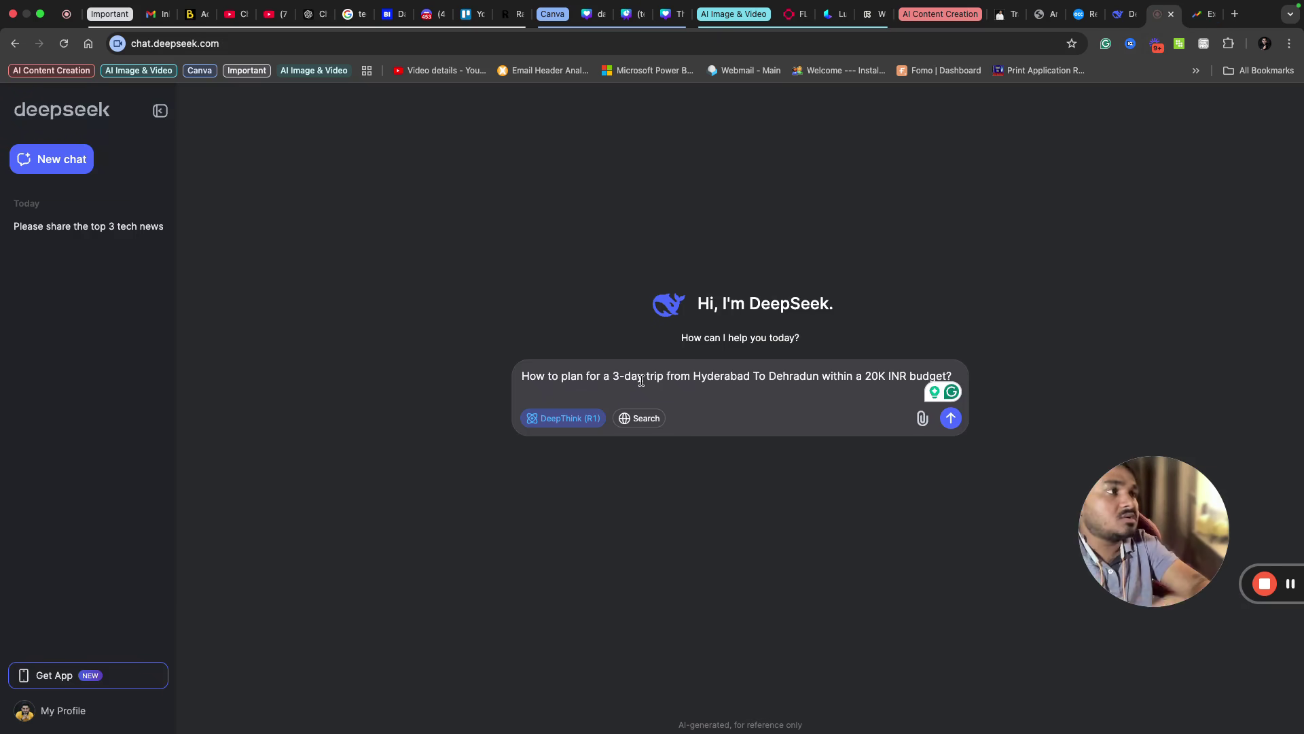
pyautogui.press('Return')
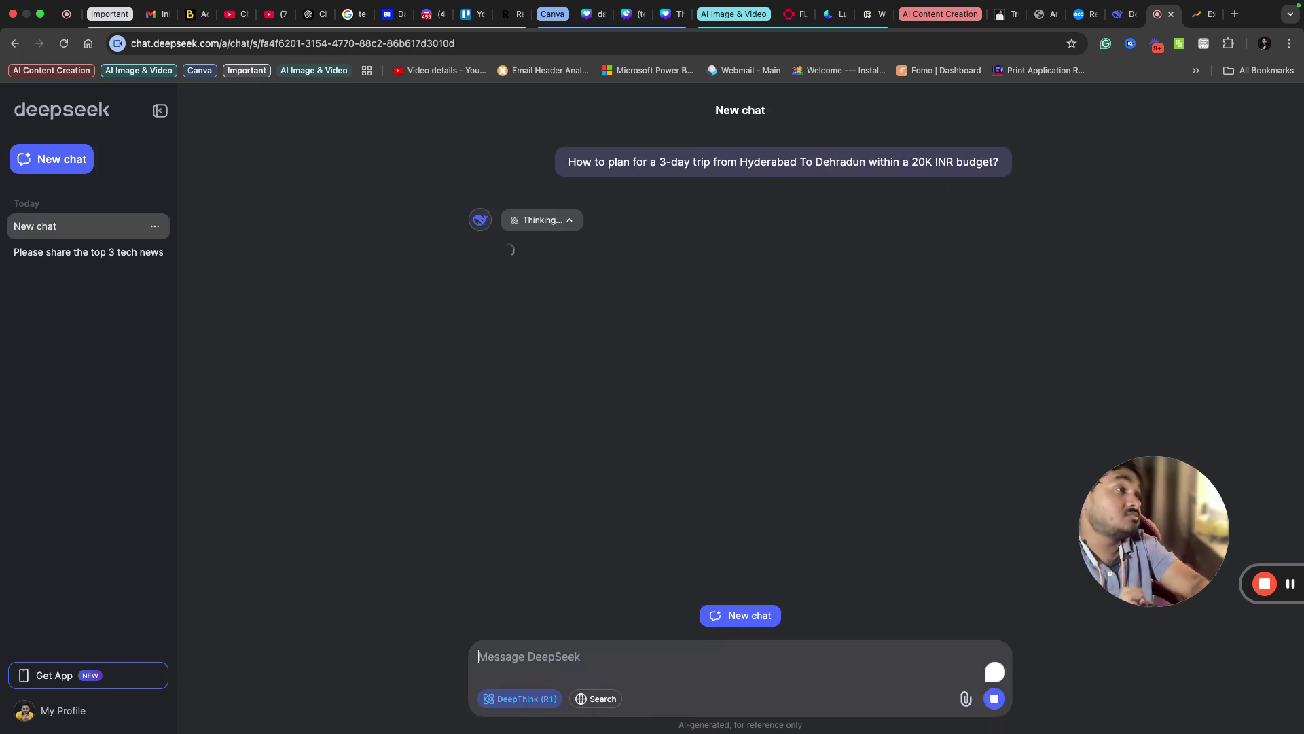
pyautogui.press('super+7')
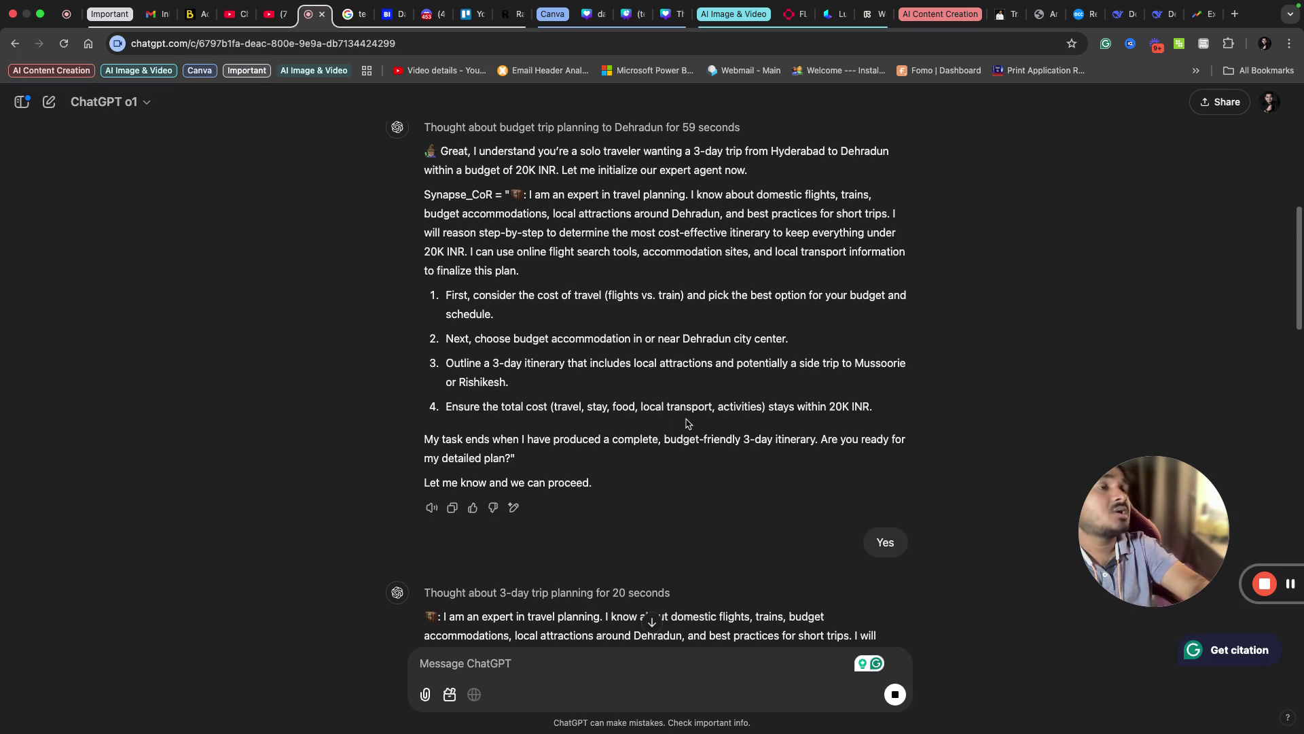
# Read ChatGPT's ~16–20K INR Dehradun itinerary, then switch to DeepSeek's answer.
pyautogui.scroll(-1, 688, 423)
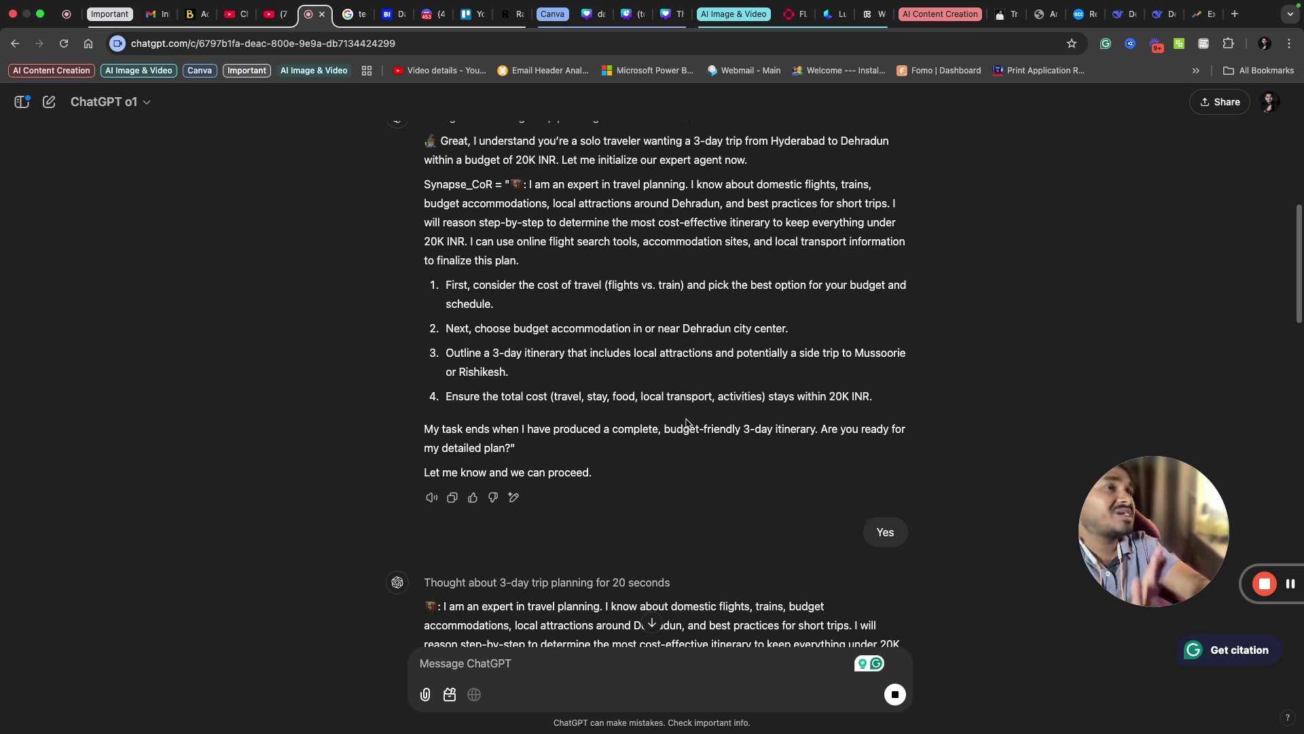
pyautogui.scroll(-5, 687, 423)
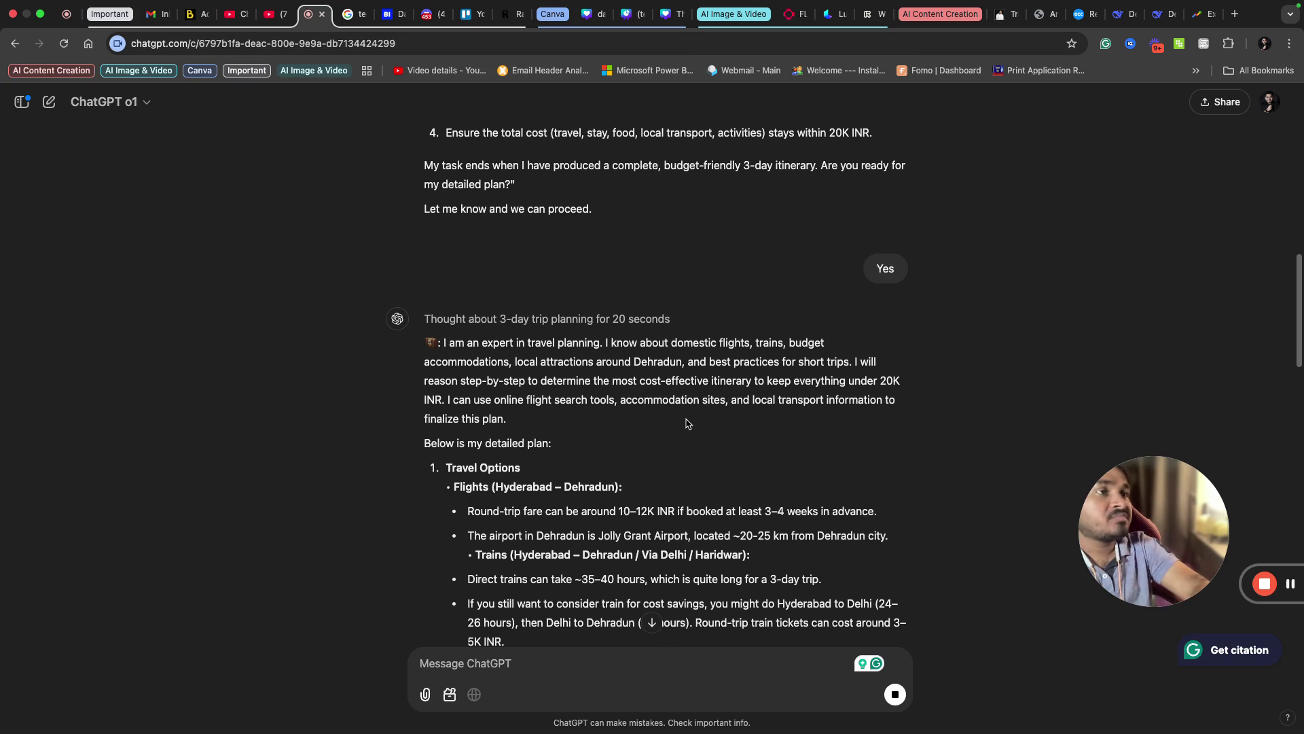
pyautogui.scroll(-3, 618, 468)
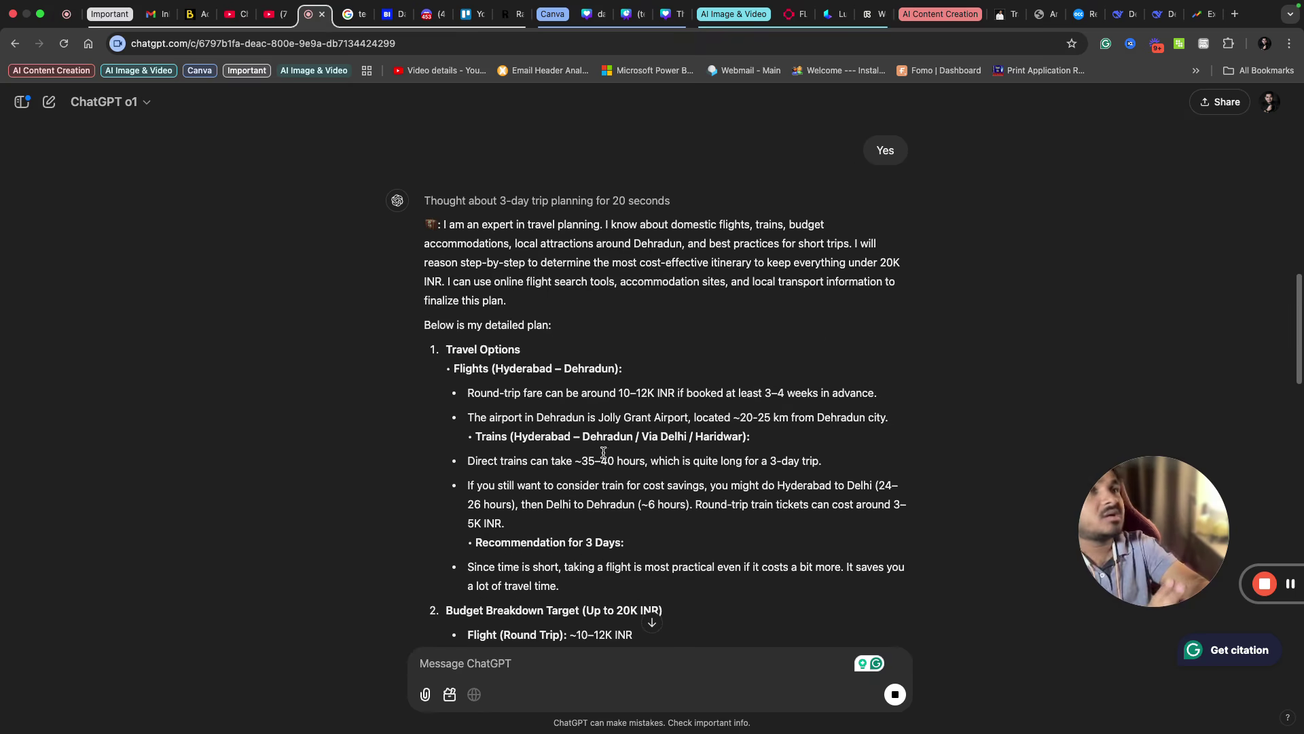
pyautogui.scroll(-2, 656, 449)
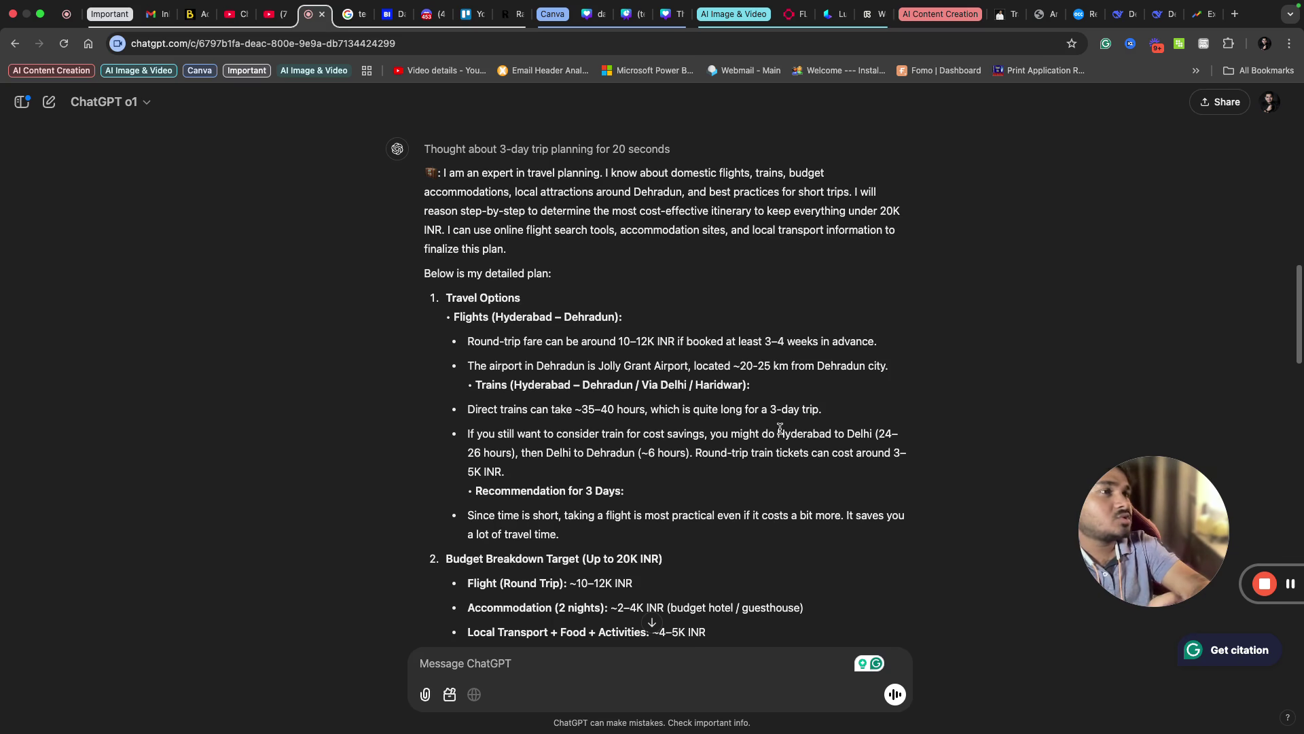
pyautogui.scroll(-2, 606, 506)
pyautogui.scroll(-7, 607, 506)
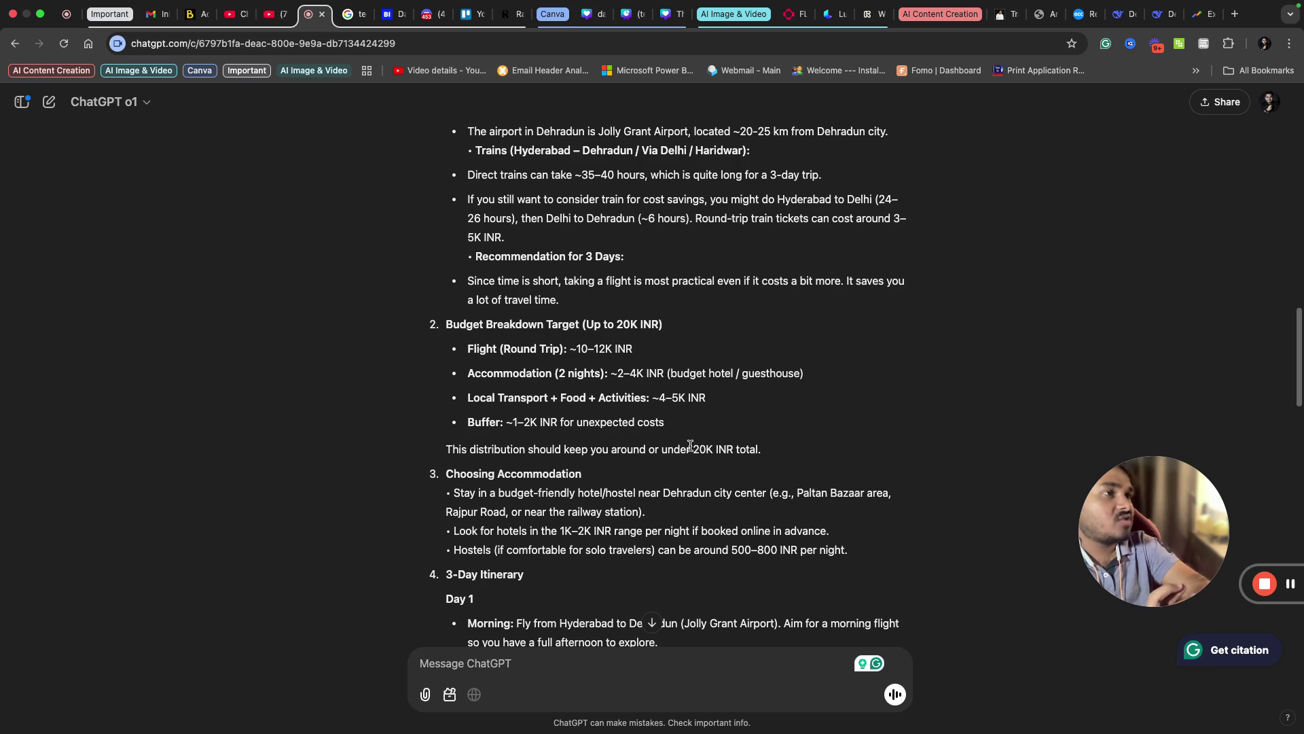
pyautogui.scroll(-2, 683, 443)
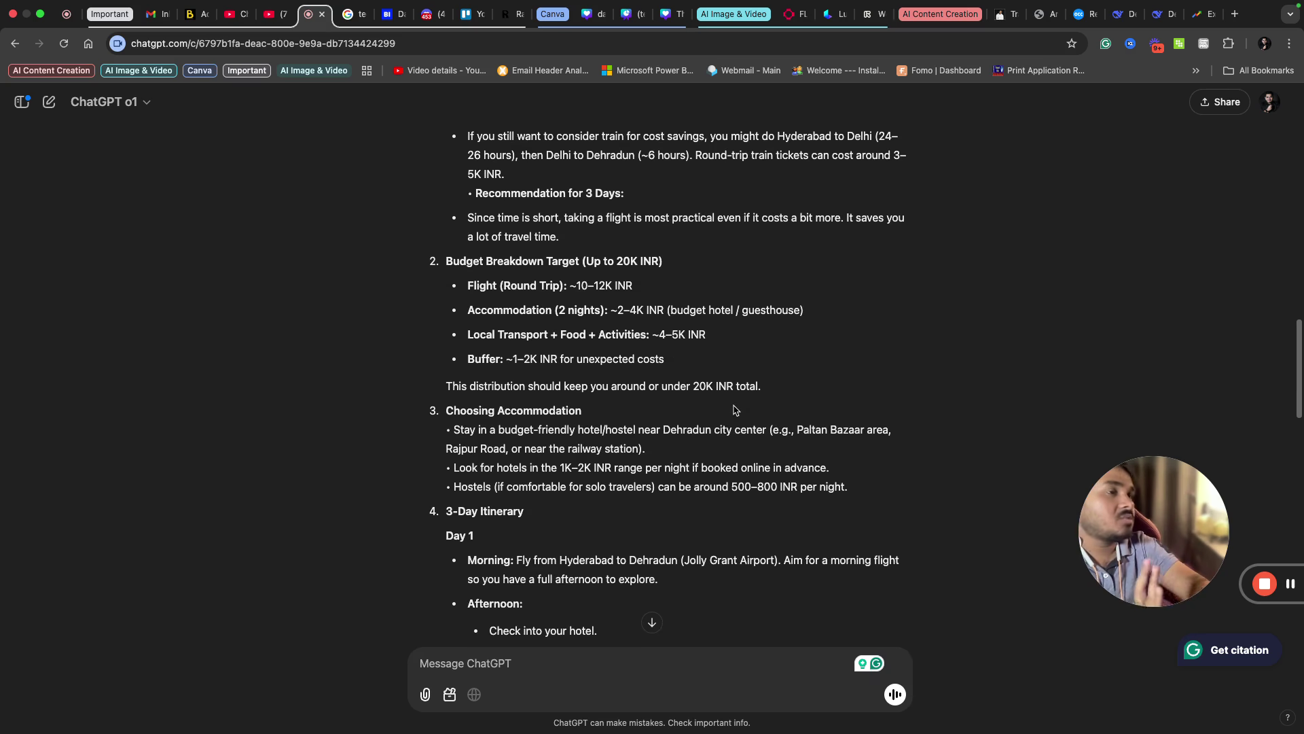
pyautogui.scroll(-2, 642, 404)
pyautogui.scroll(-2, 657, 398)
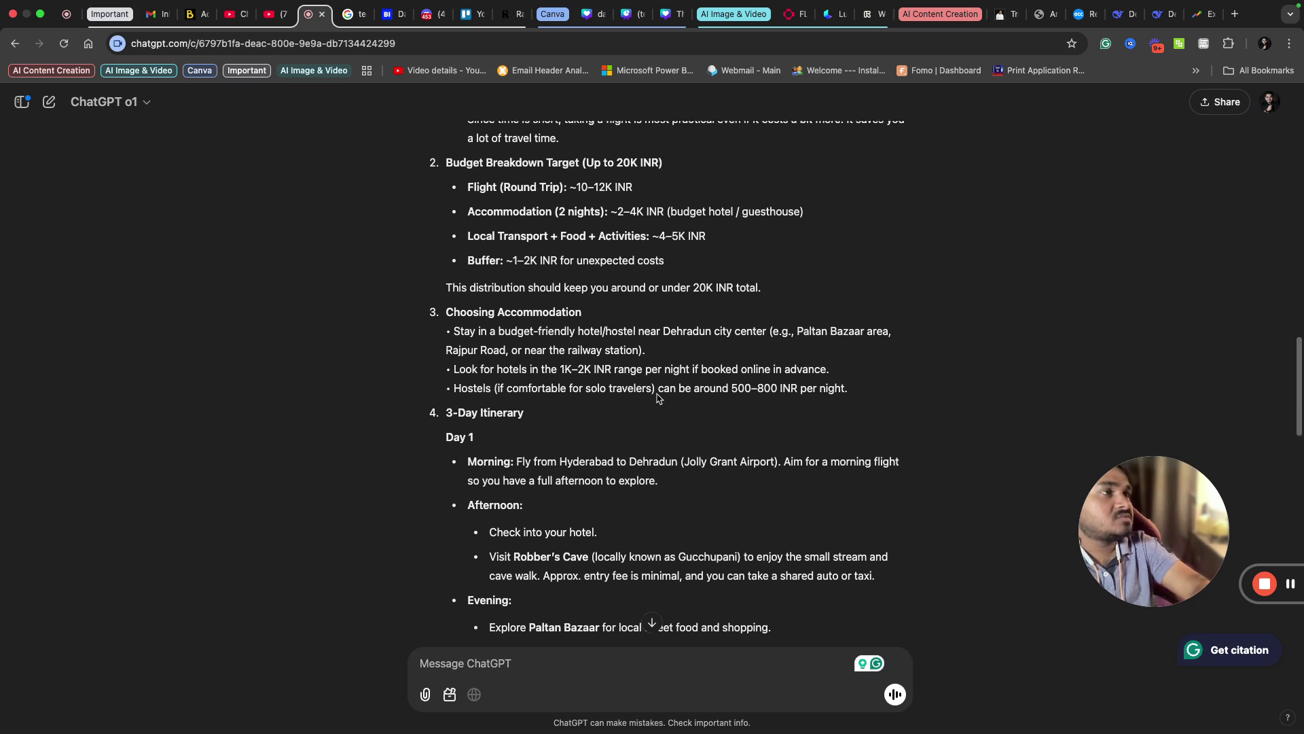
pyautogui.scroll(-4, 662, 360)
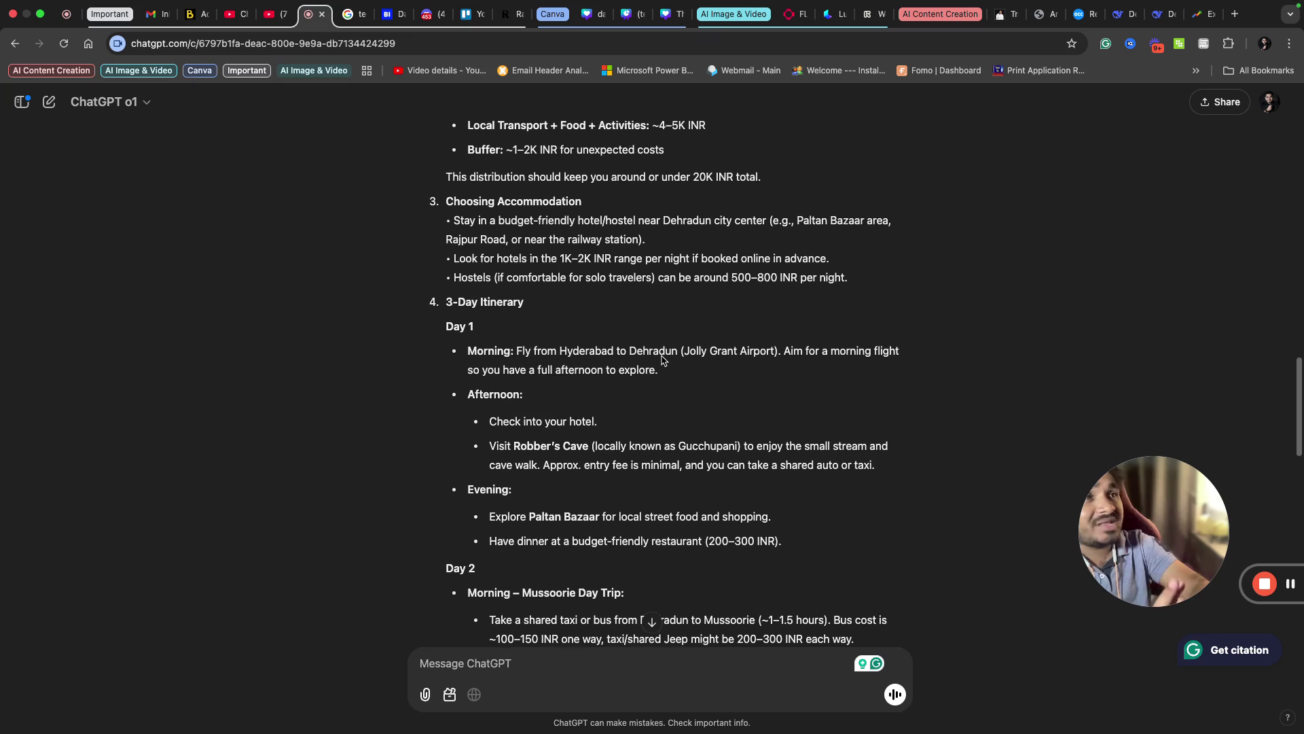
pyautogui.scroll(-4, 639, 428)
pyautogui.scroll(-10, 617, 469)
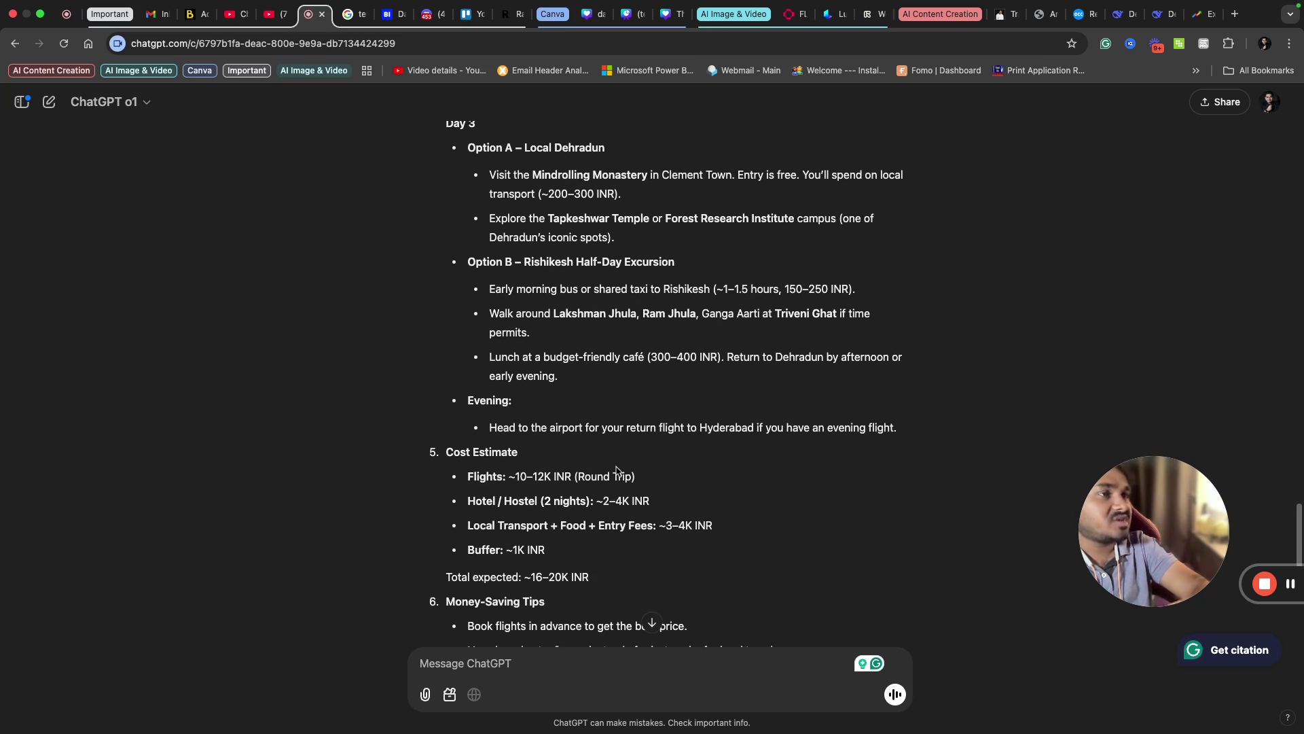
pyautogui.scroll(-3, 617, 469)
pyautogui.scroll(-3, 683, 513)
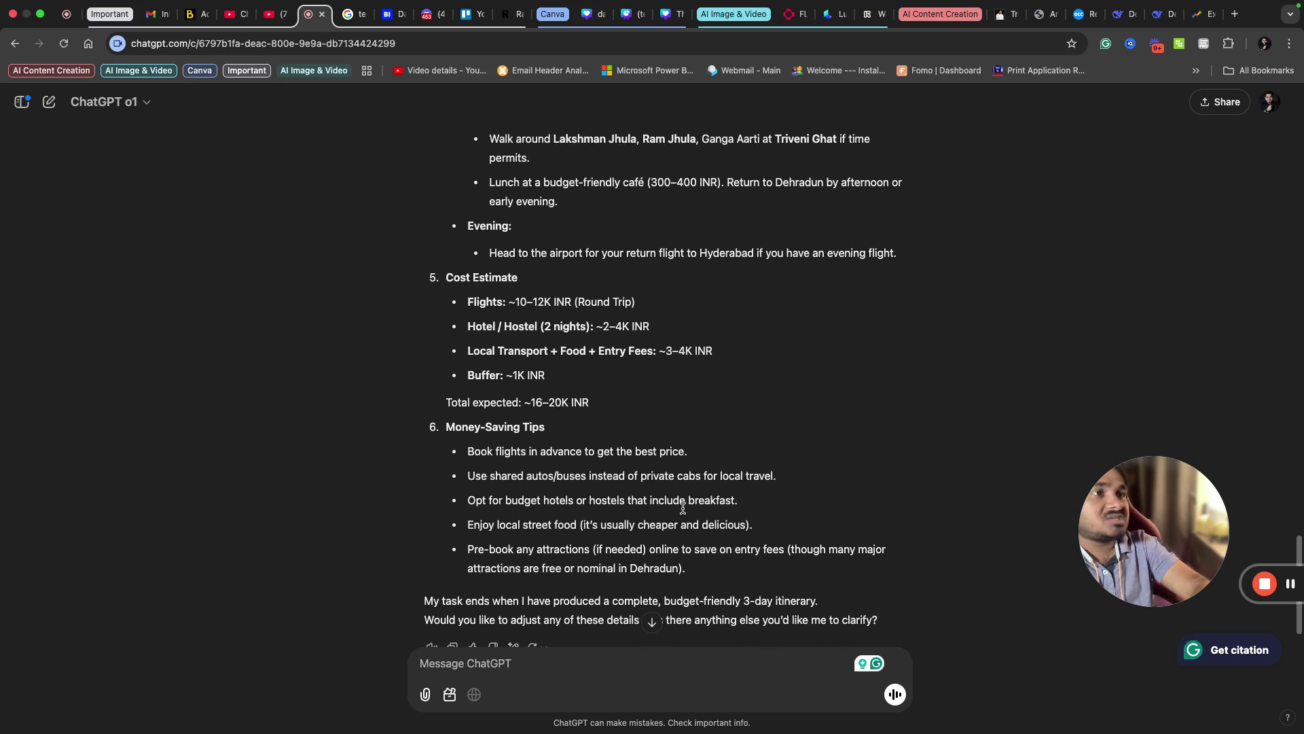
pyautogui.scroll(6, 731, 448)
pyautogui.scroll(15, 731, 447)
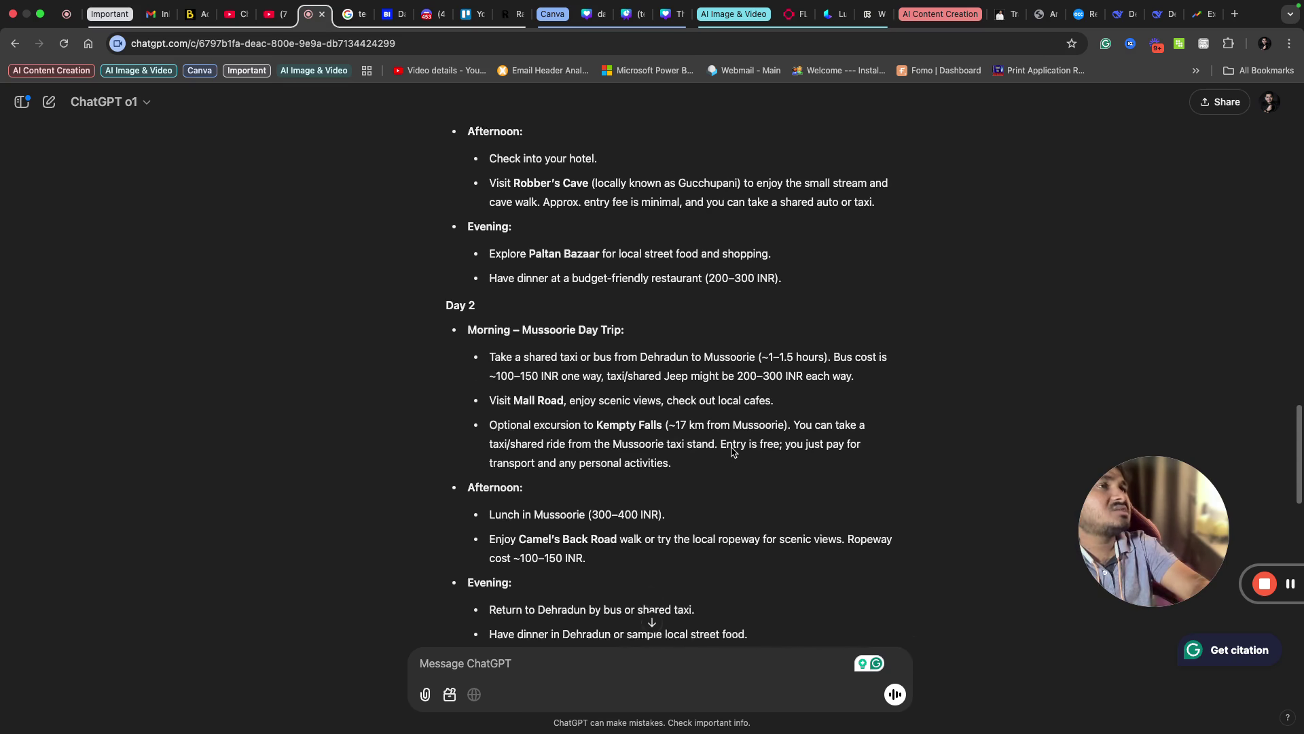
pyautogui.scroll(3, 732, 448)
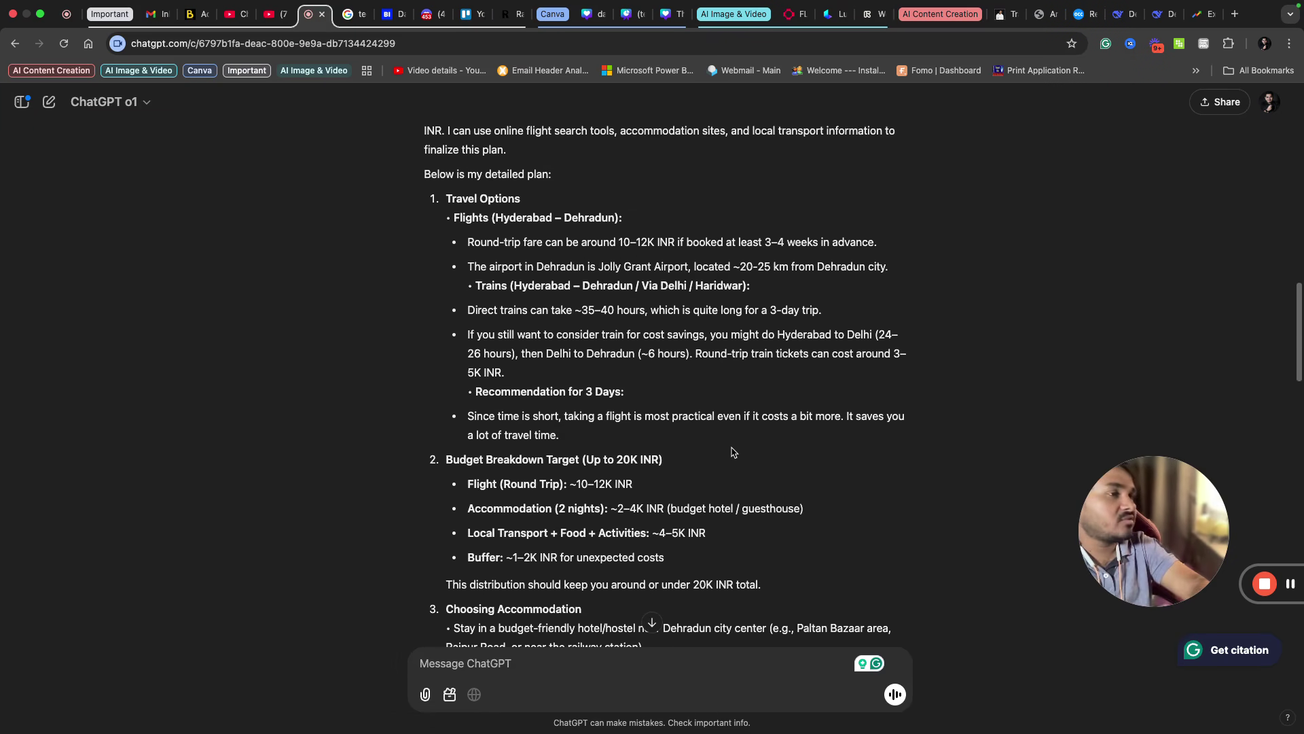
pyautogui.scroll(-20, 731, 448)
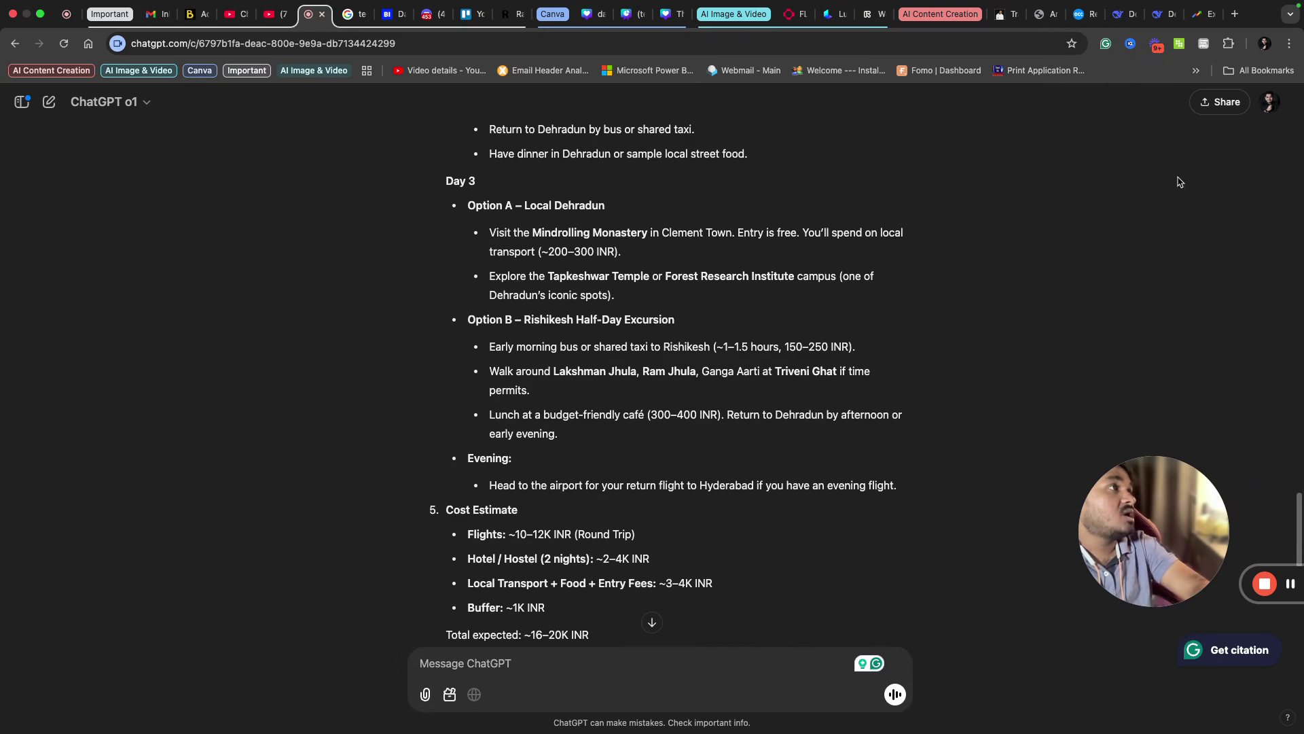
pyautogui.click(1164, 31)
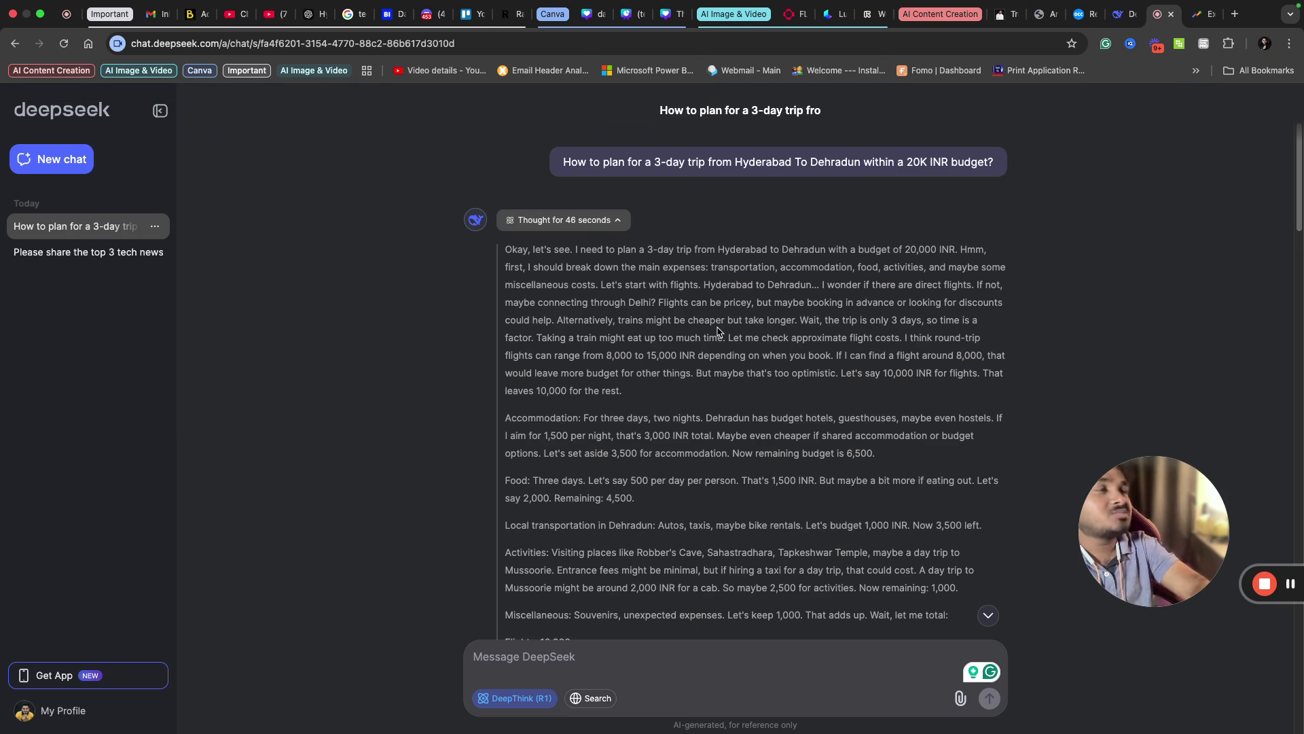
# Read through DeepSeek's reasoning, itinerary and 20,000 INR budget table.
pyautogui.scroll(-3, 747, 340)
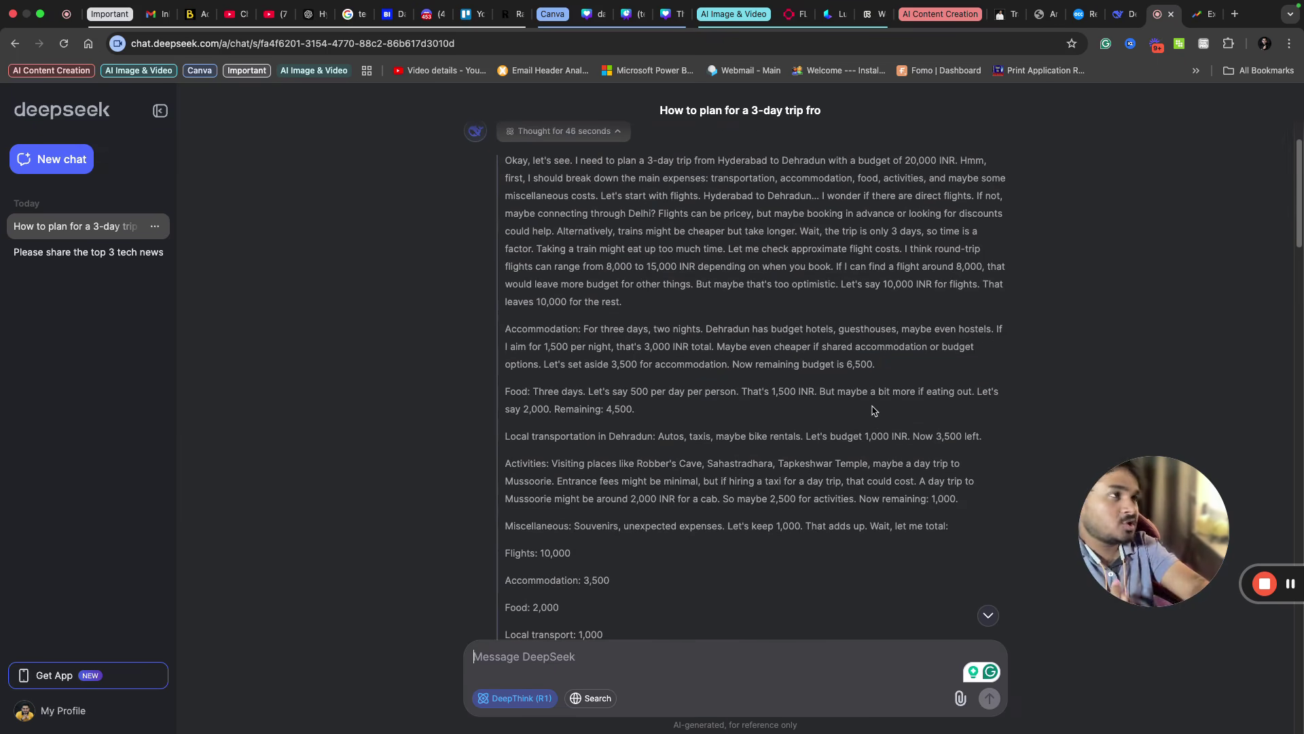
pyautogui.scroll(-10, 874, 410)
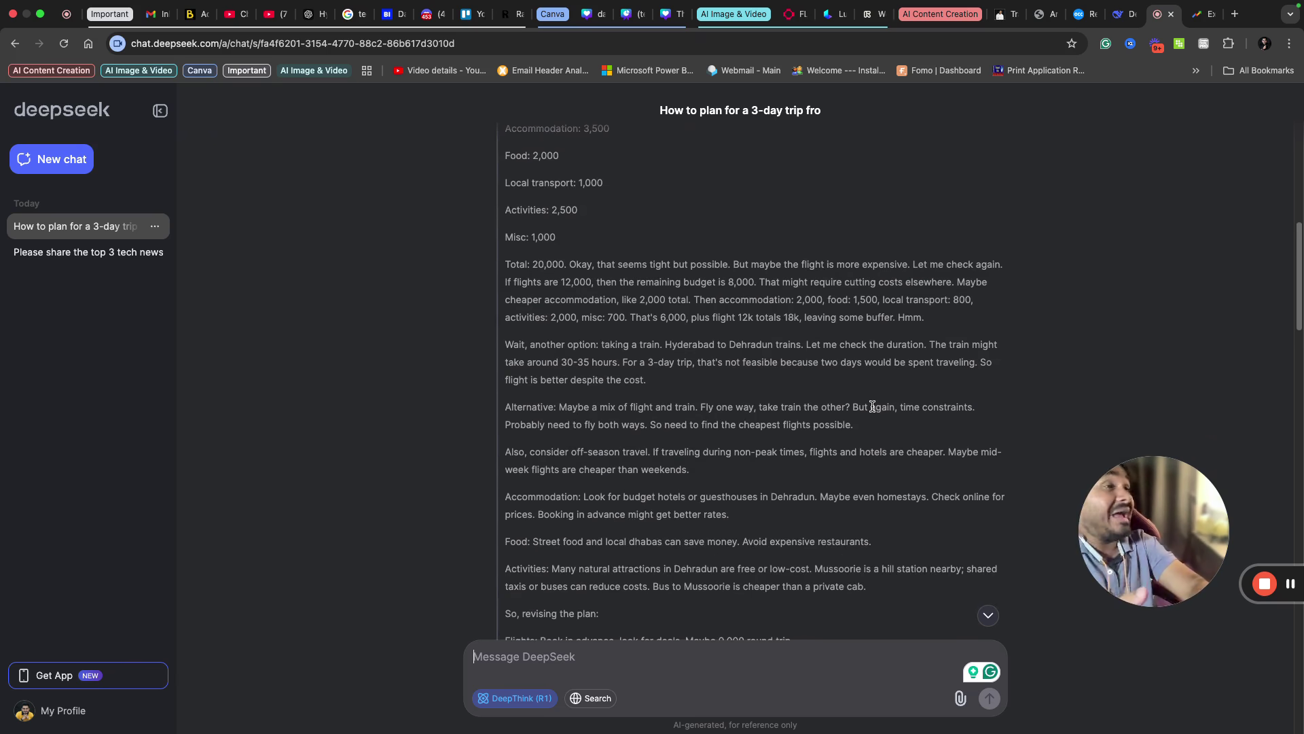
pyautogui.scroll(-15, 873, 406)
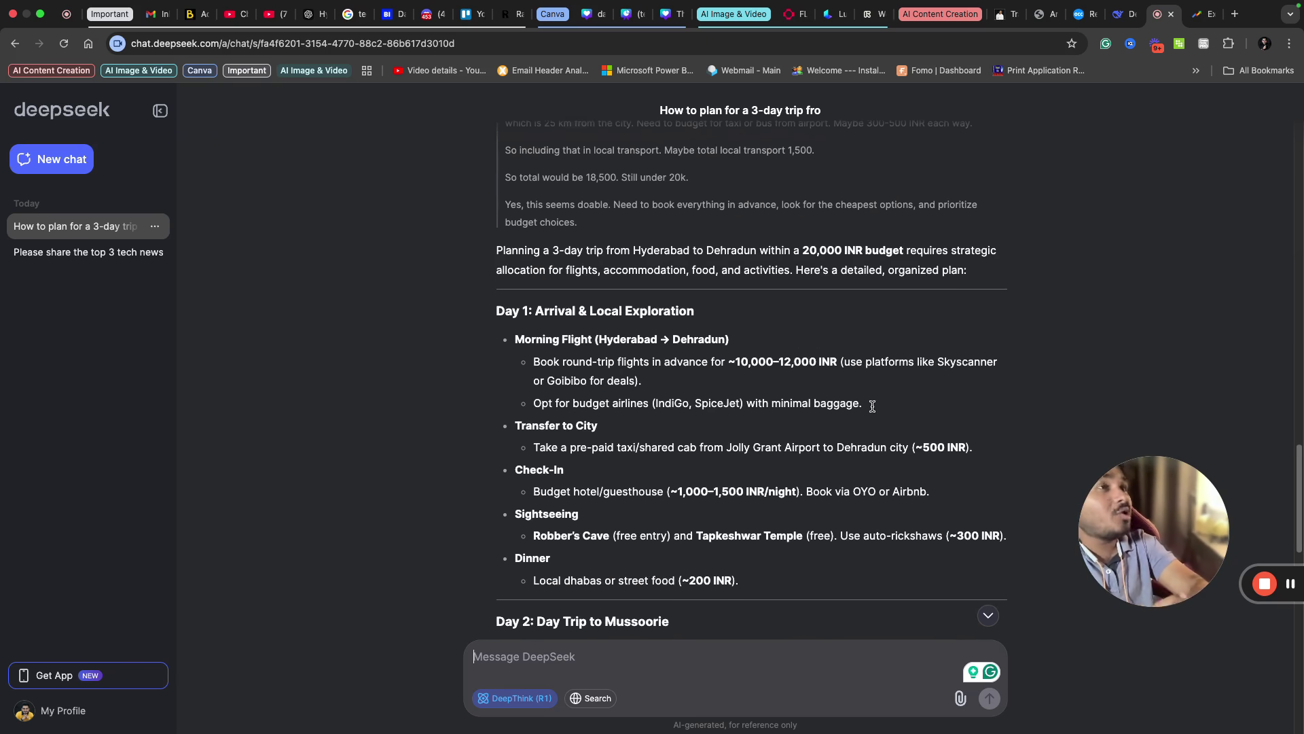
pyautogui.scroll(-3, 737, 380)
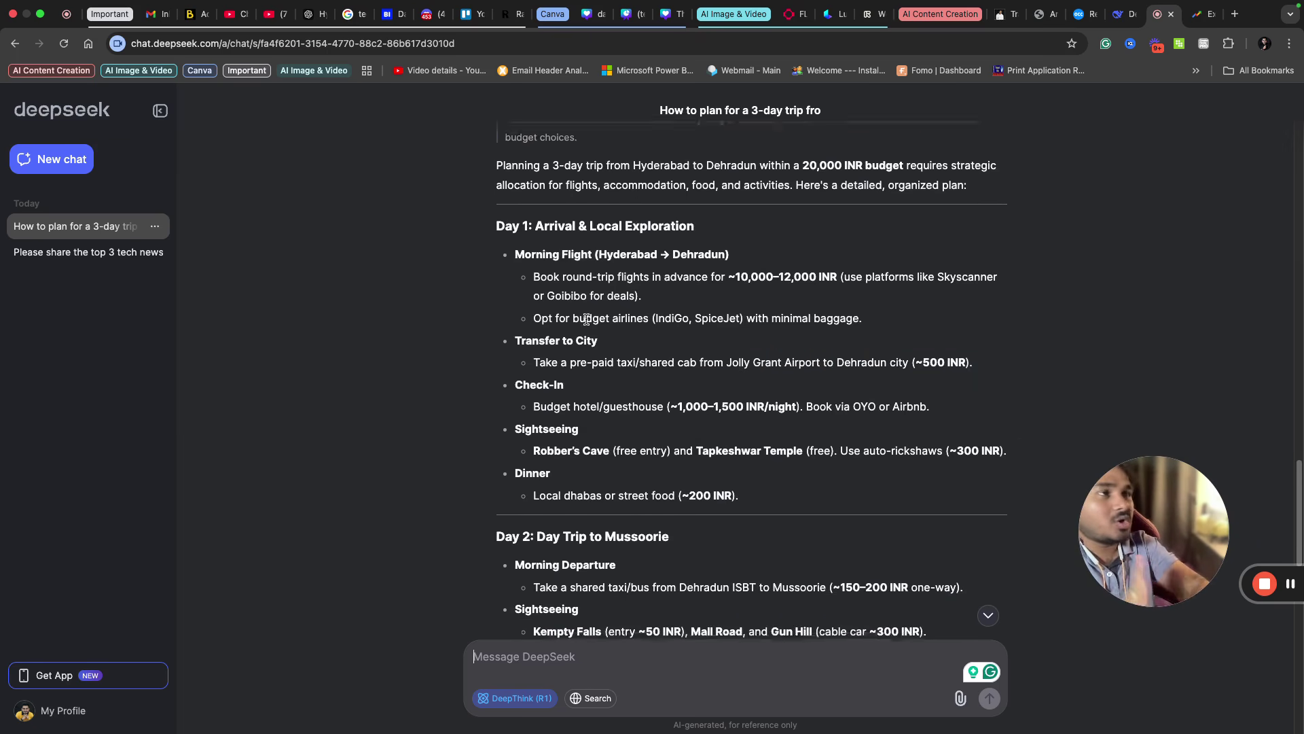
pyautogui.scroll(-5, 577, 320)
pyautogui.scroll(-8, 604, 339)
pyautogui.scroll(-6, 642, 427)
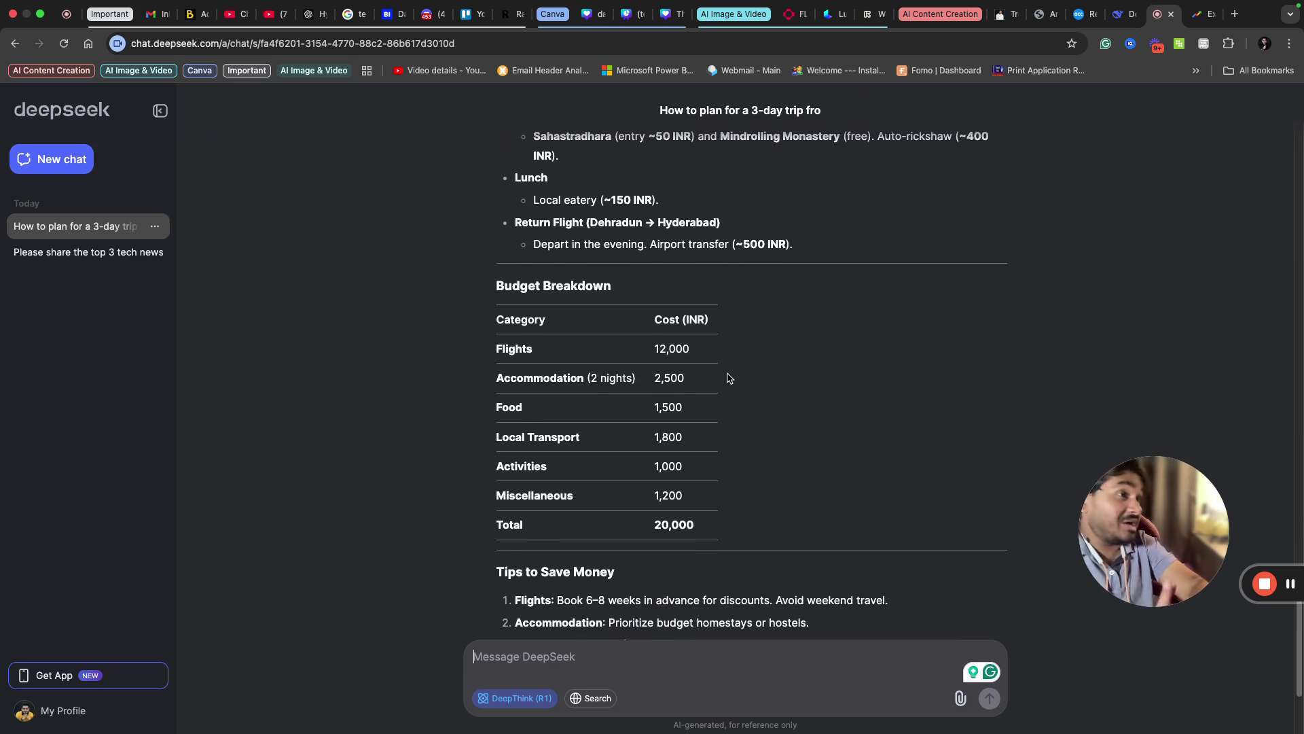
pyautogui.scroll(-5, 756, 412)
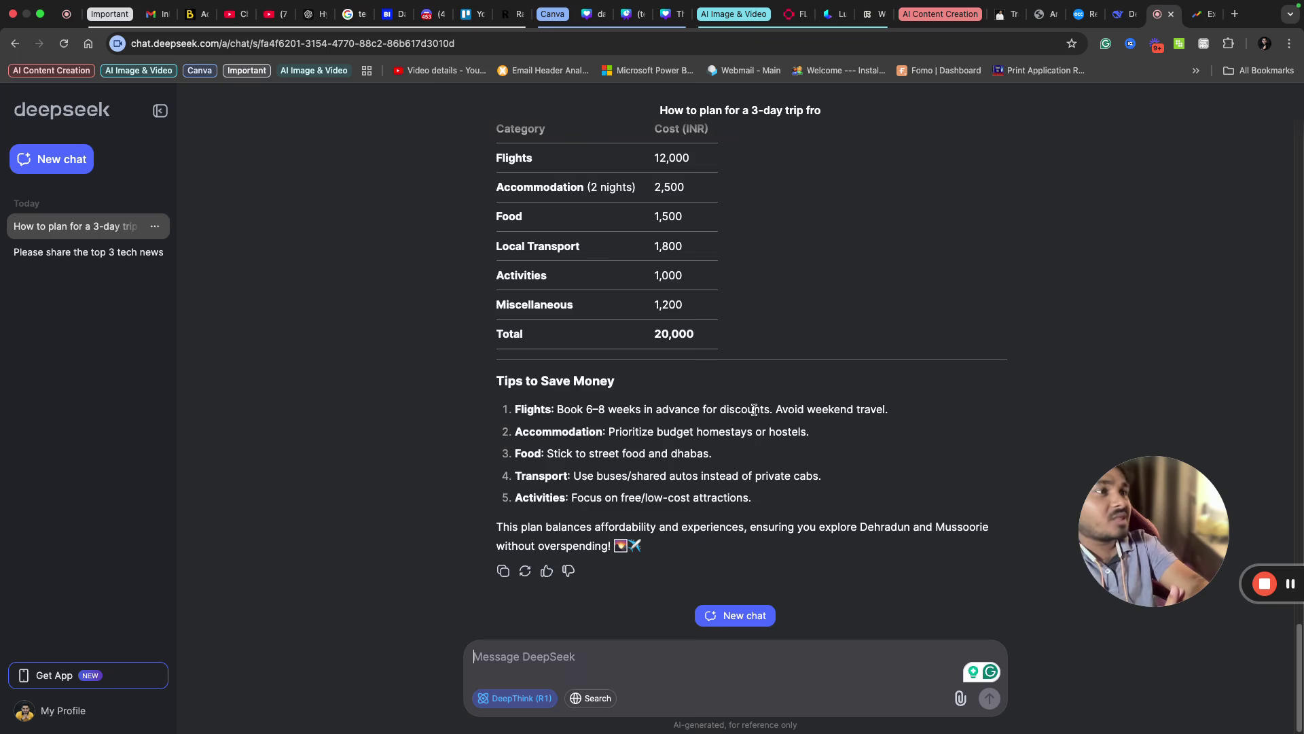
# Recheck DeepSeek's plan, then view ChatGPT's answer down to its money-saving tips.
pyautogui.scroll(10, 773, 474)
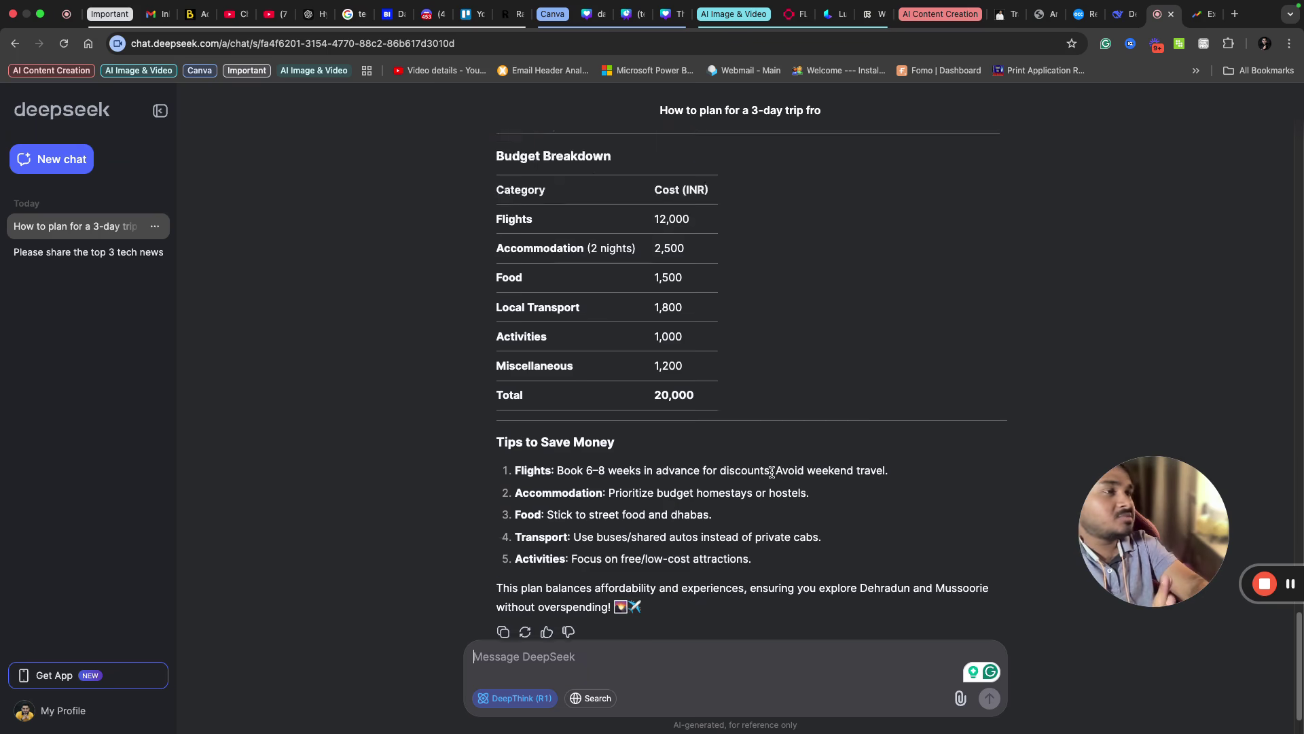
pyautogui.scroll(2, 772, 475)
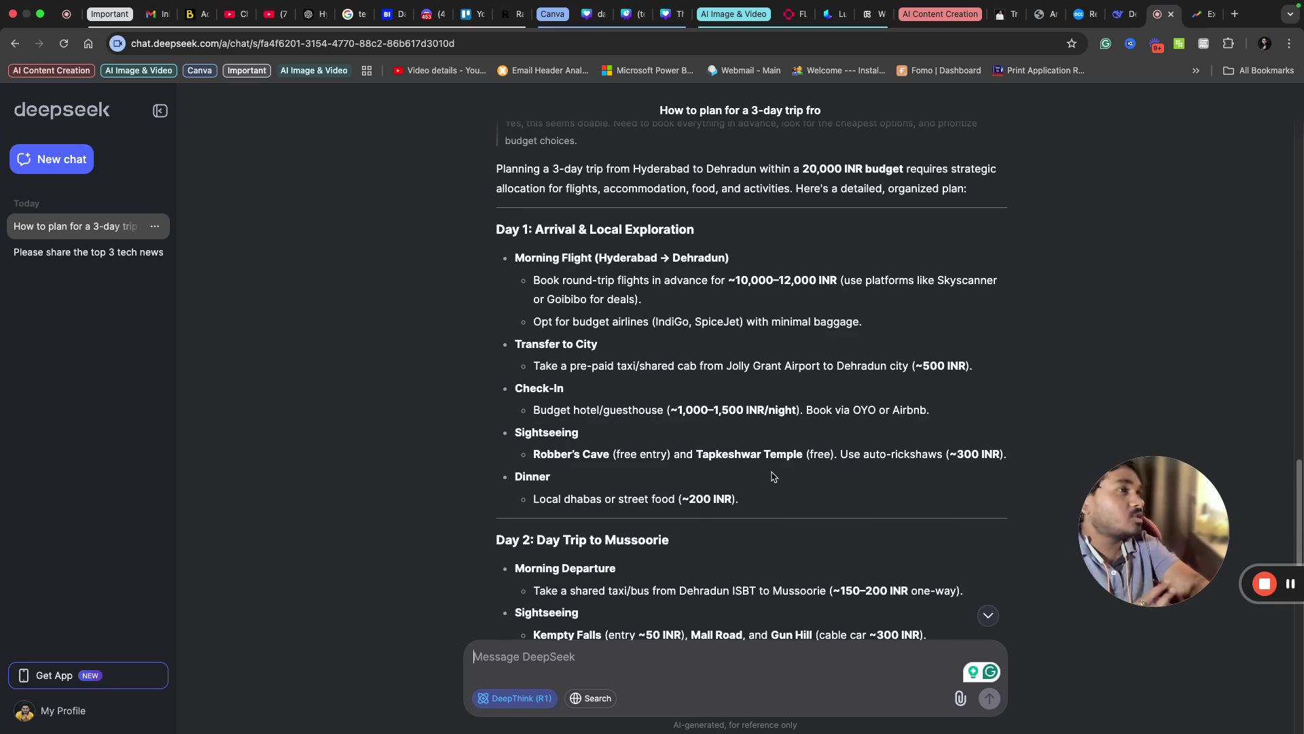
pyautogui.scroll(10, 772, 475)
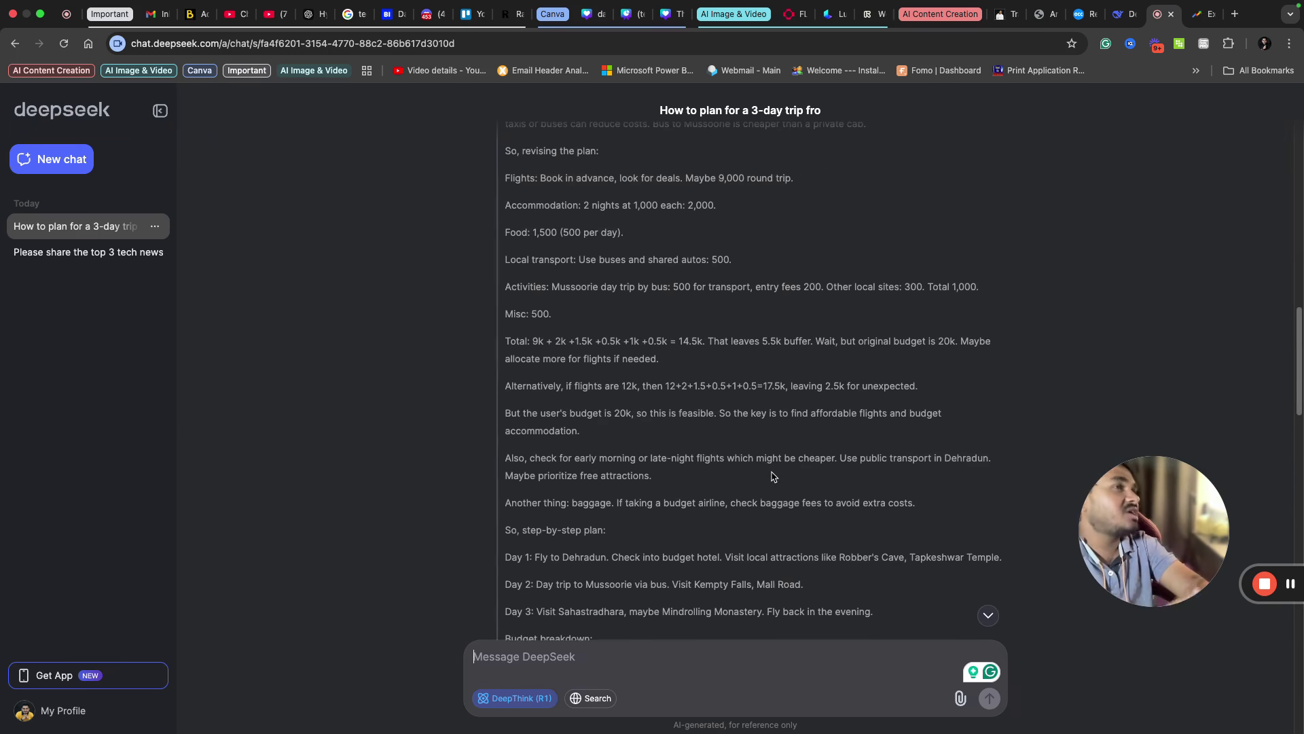
pyautogui.scroll(5, 772, 475)
pyautogui.scroll(-15, 773, 475)
pyautogui.scroll(4, 772, 475)
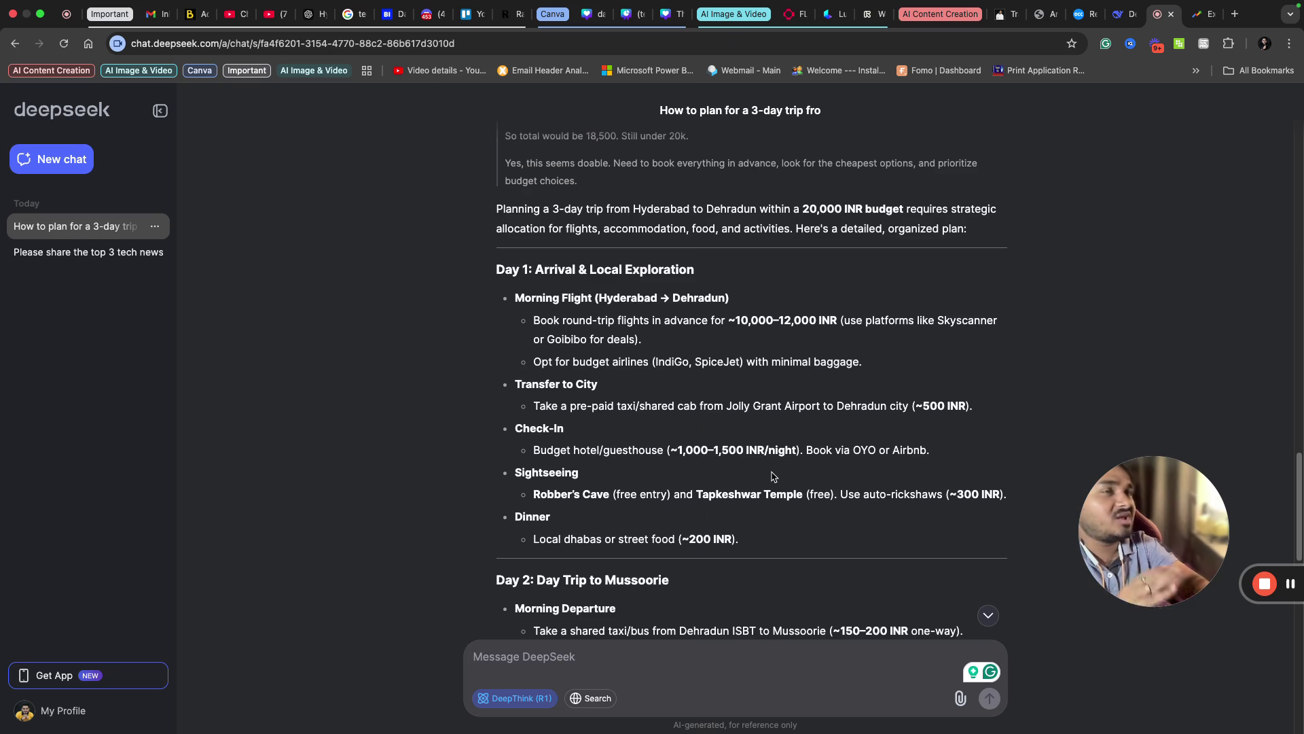
pyautogui.scroll(-15, 772, 475)
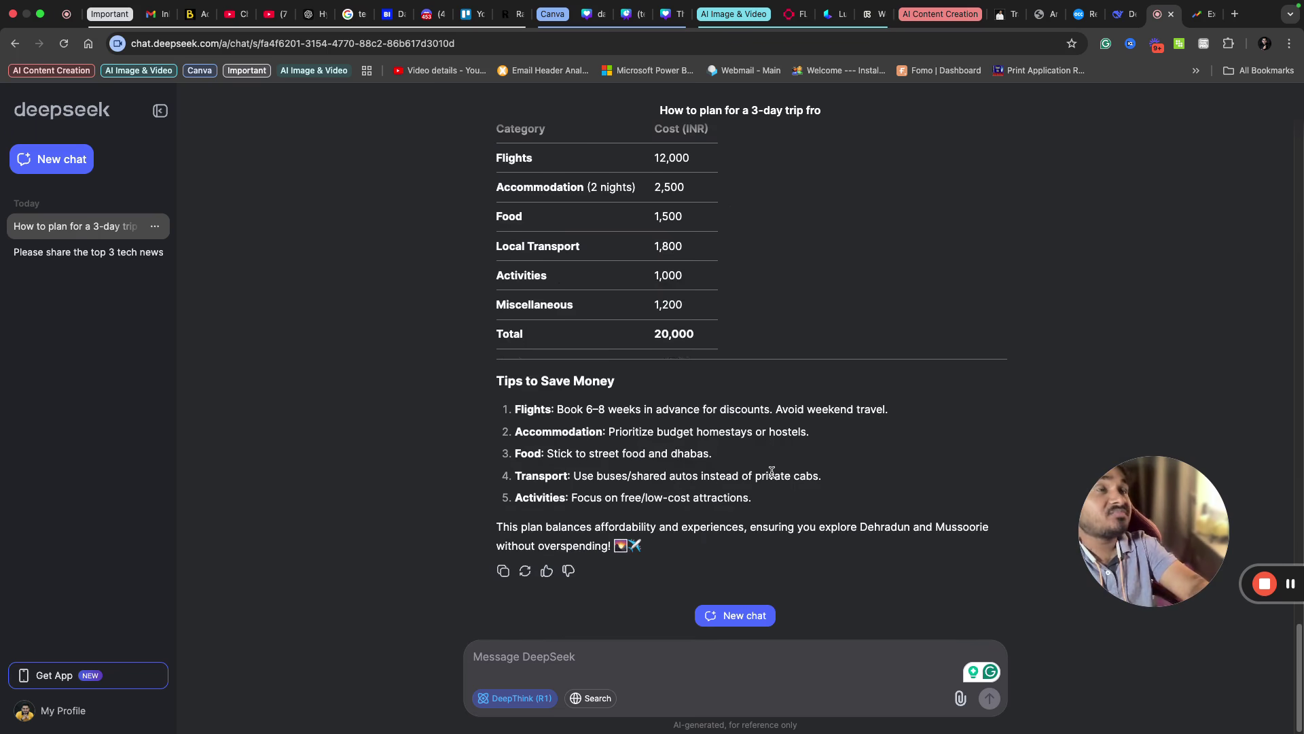
pyautogui.click(307, 16)
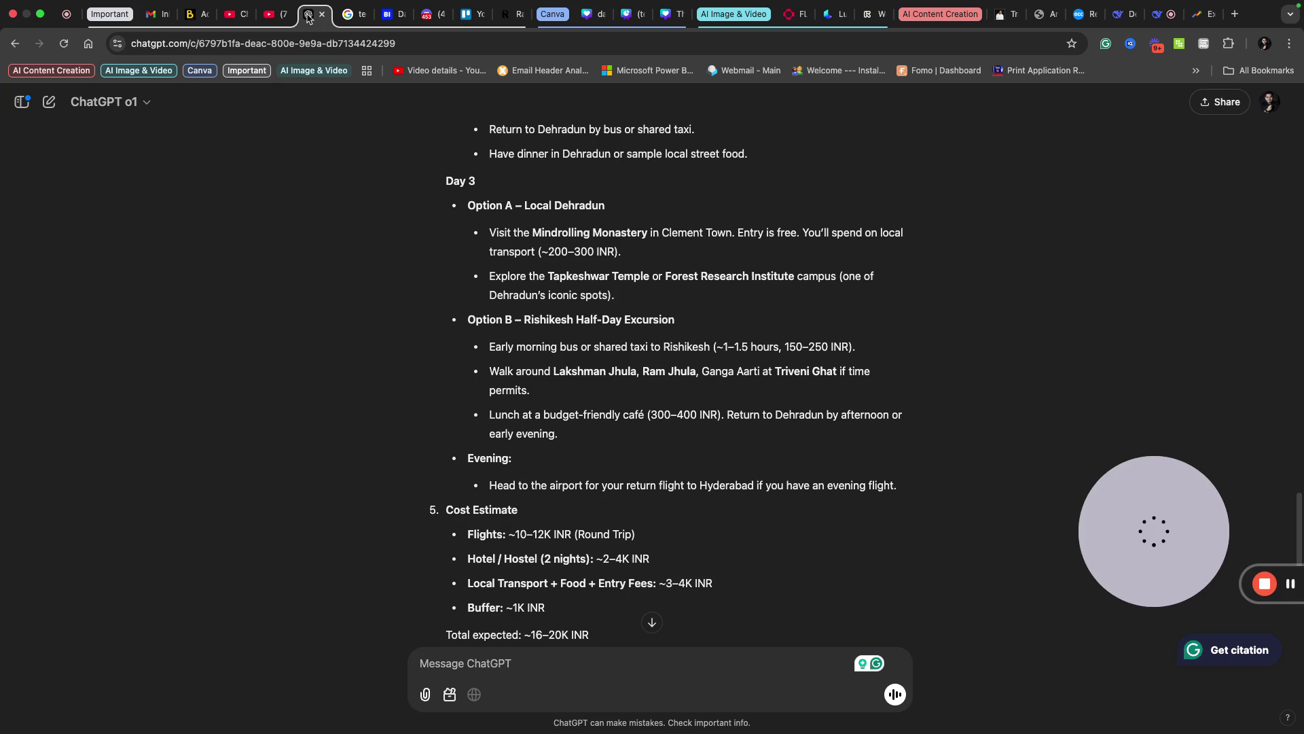
pyautogui.scroll(-5, 533, 483)
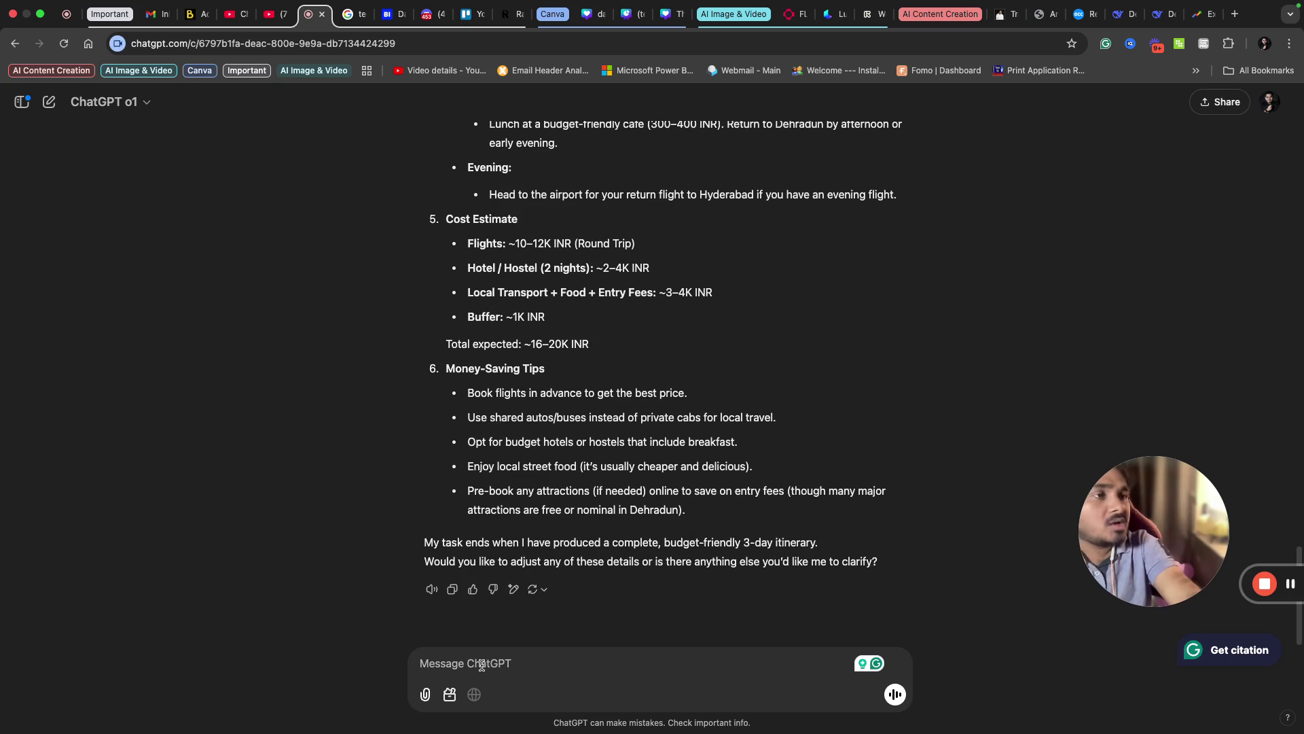
# Ask o1 in how many overs team B must chase 180/8 in 20 overs to win with +1.5 NRR.
pyautogui.write('In a')
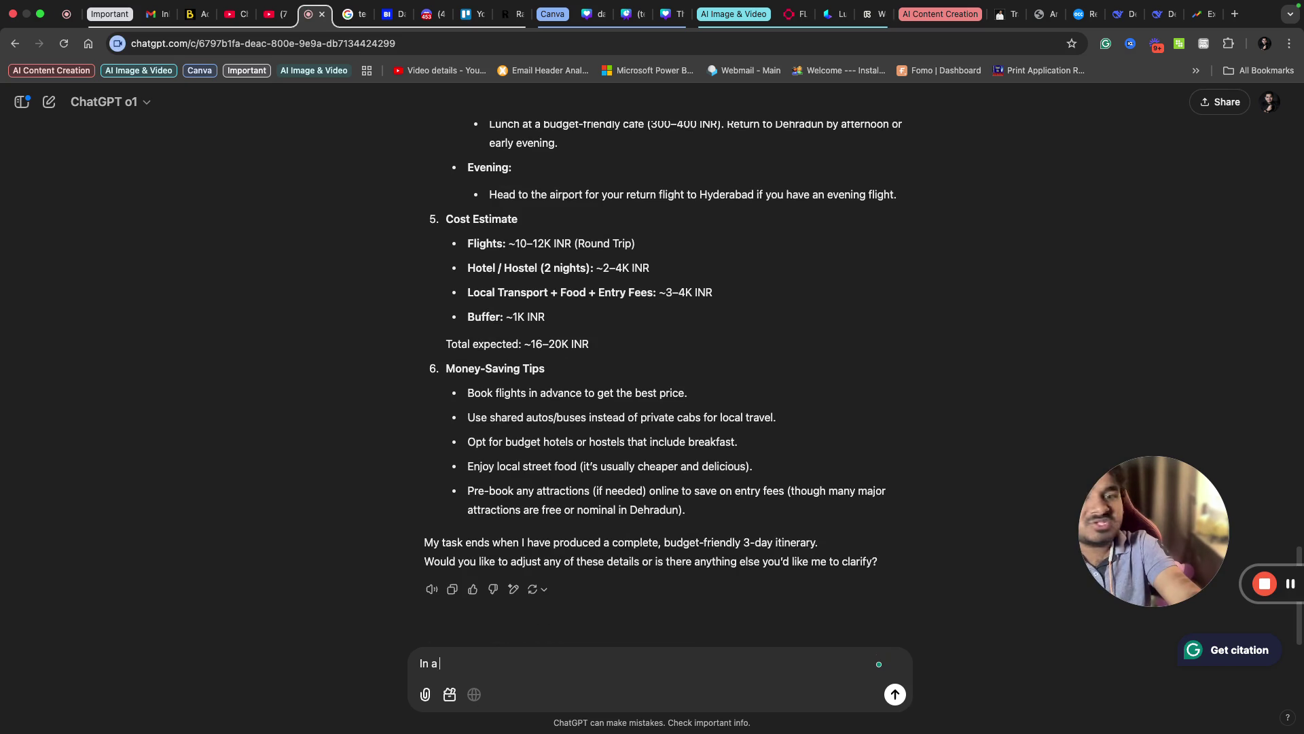
pyautogui.write(' 20-ver c')
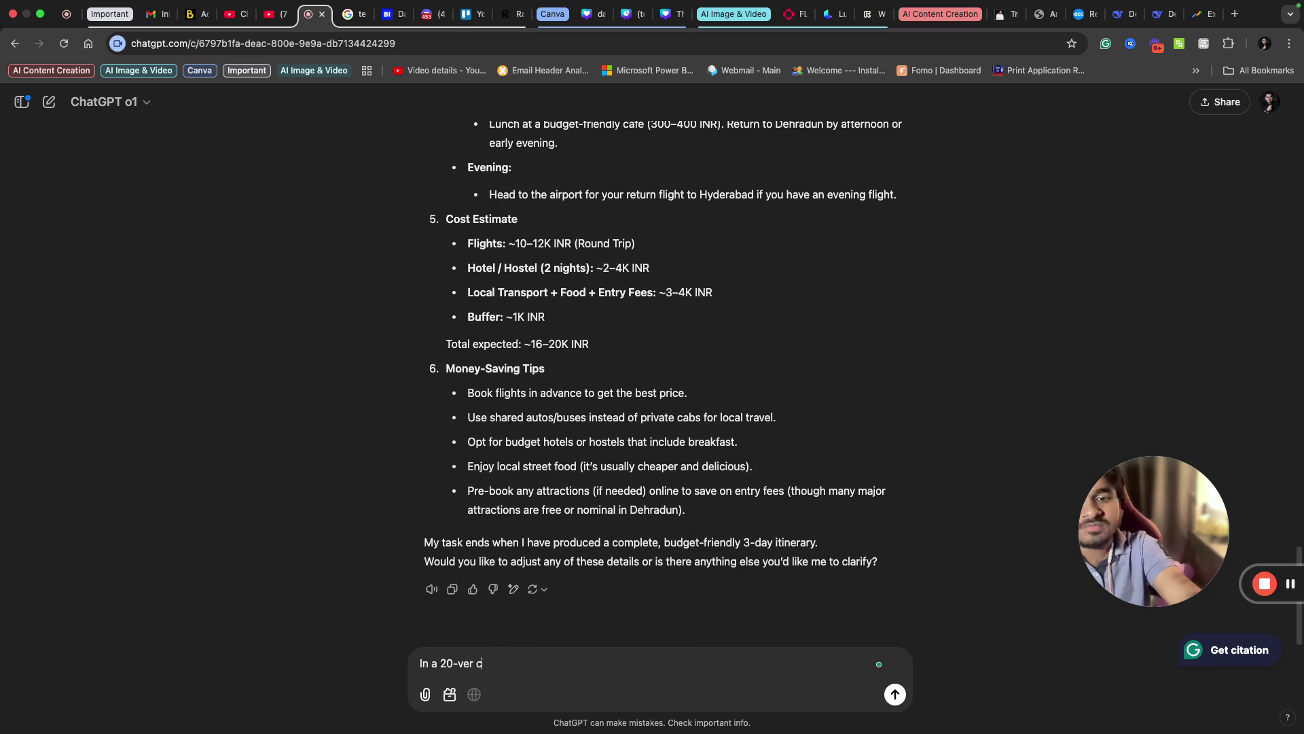
pyautogui.write('rick')
pyautogui.press('BackSpace')
pyautogui.press('BackSpace')
pyautogui.press('BackSpace')
pyautogui.press('BackSpace')
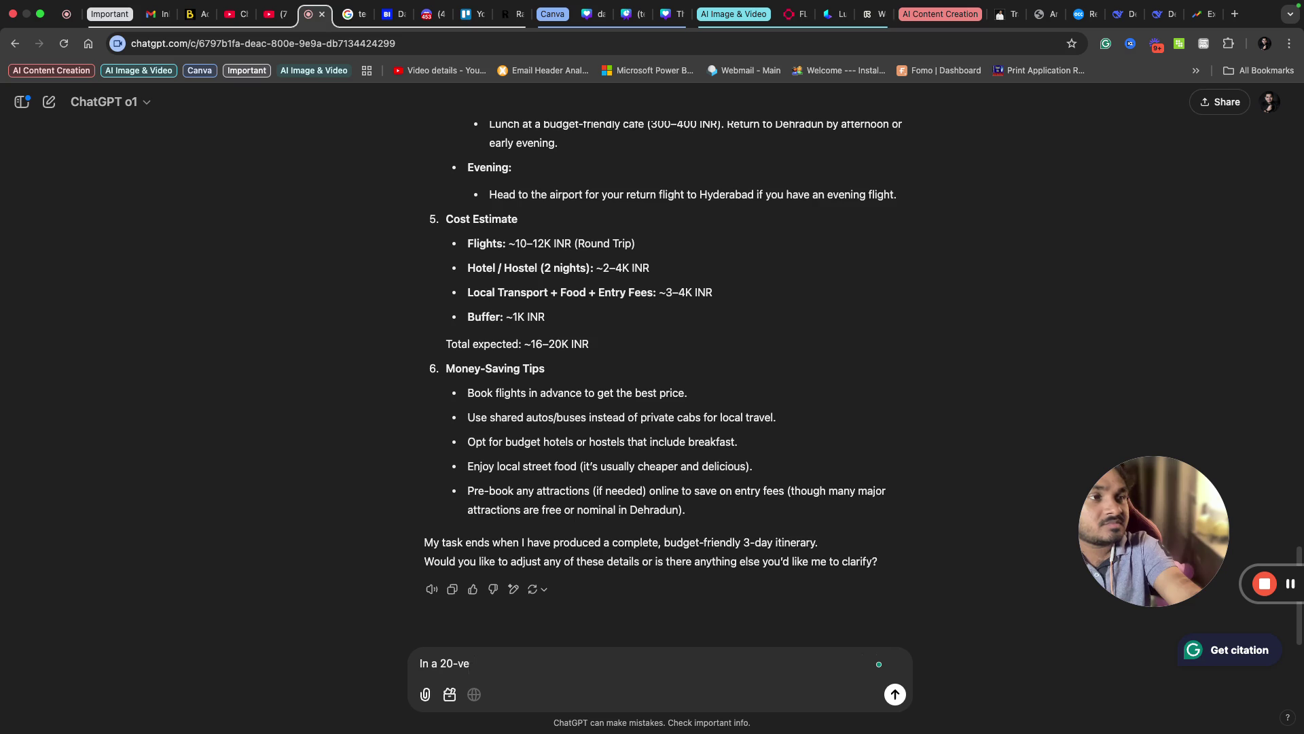
pyautogui.write('over c')
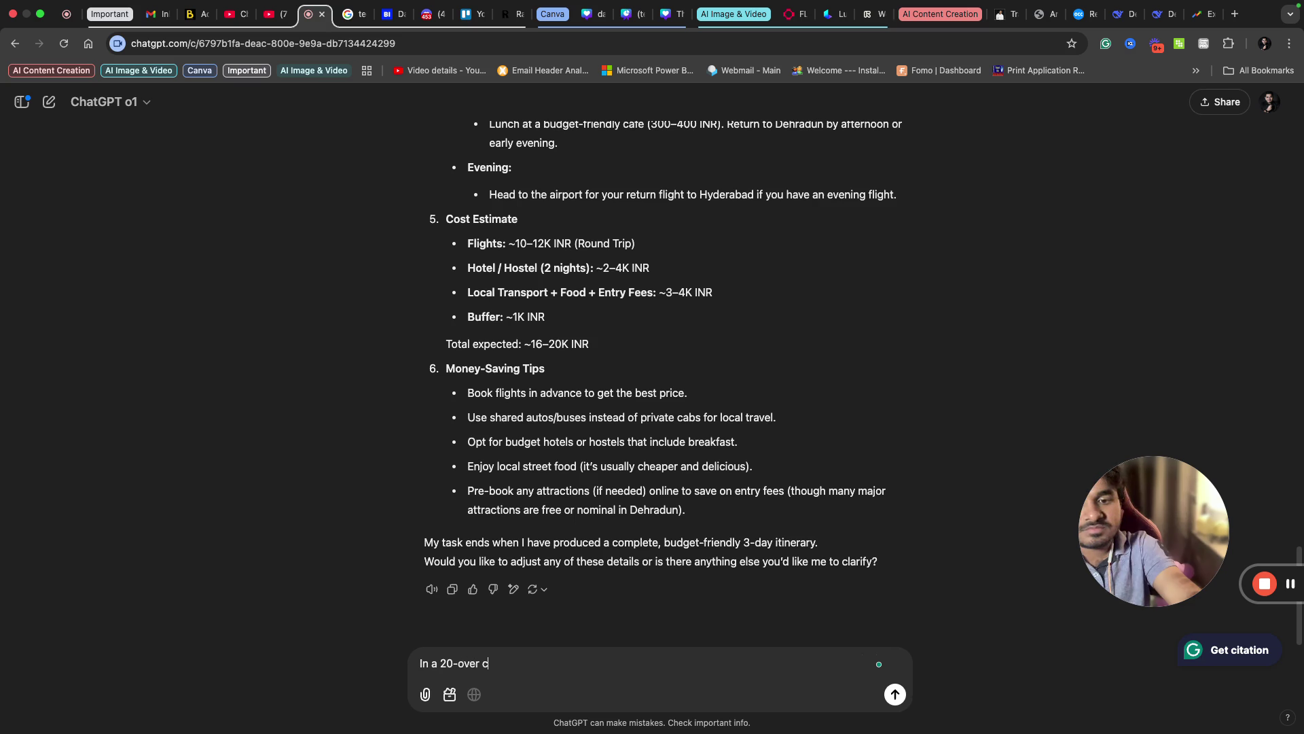
pyautogui.write('ricket match')
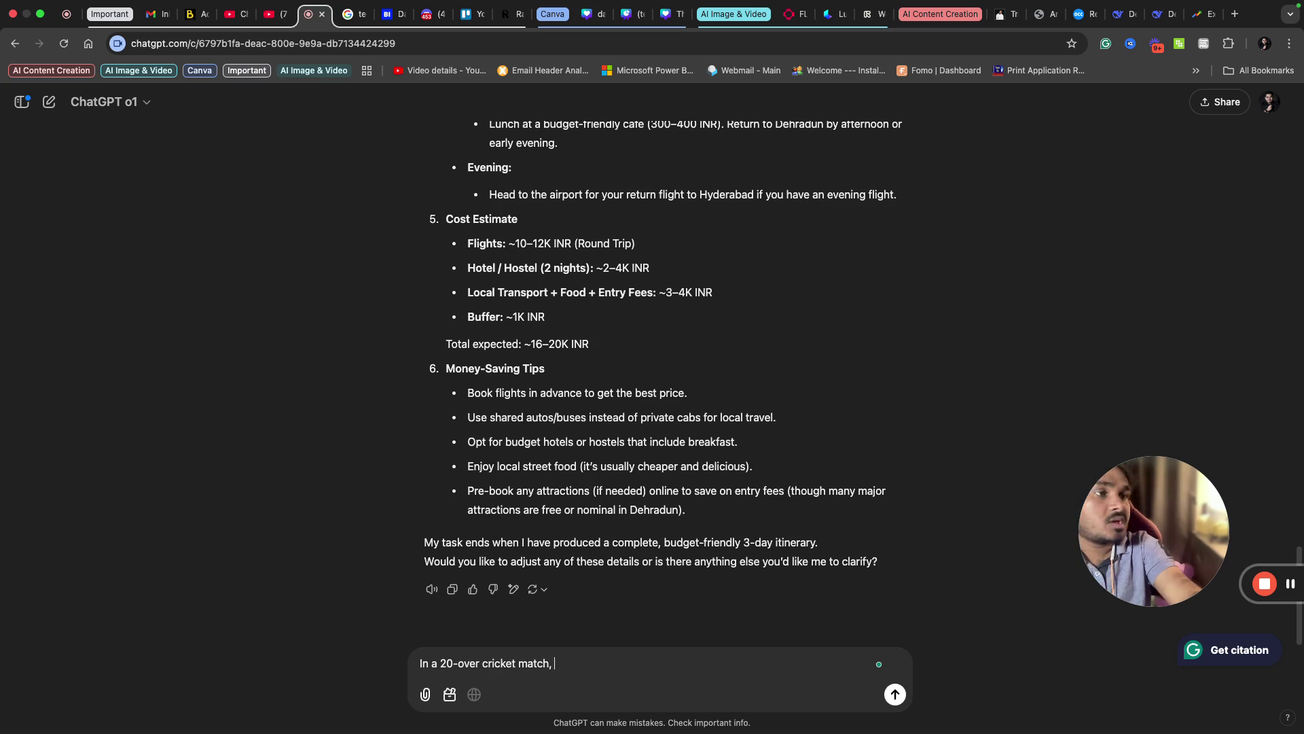
pyautogui.write(', the tea')
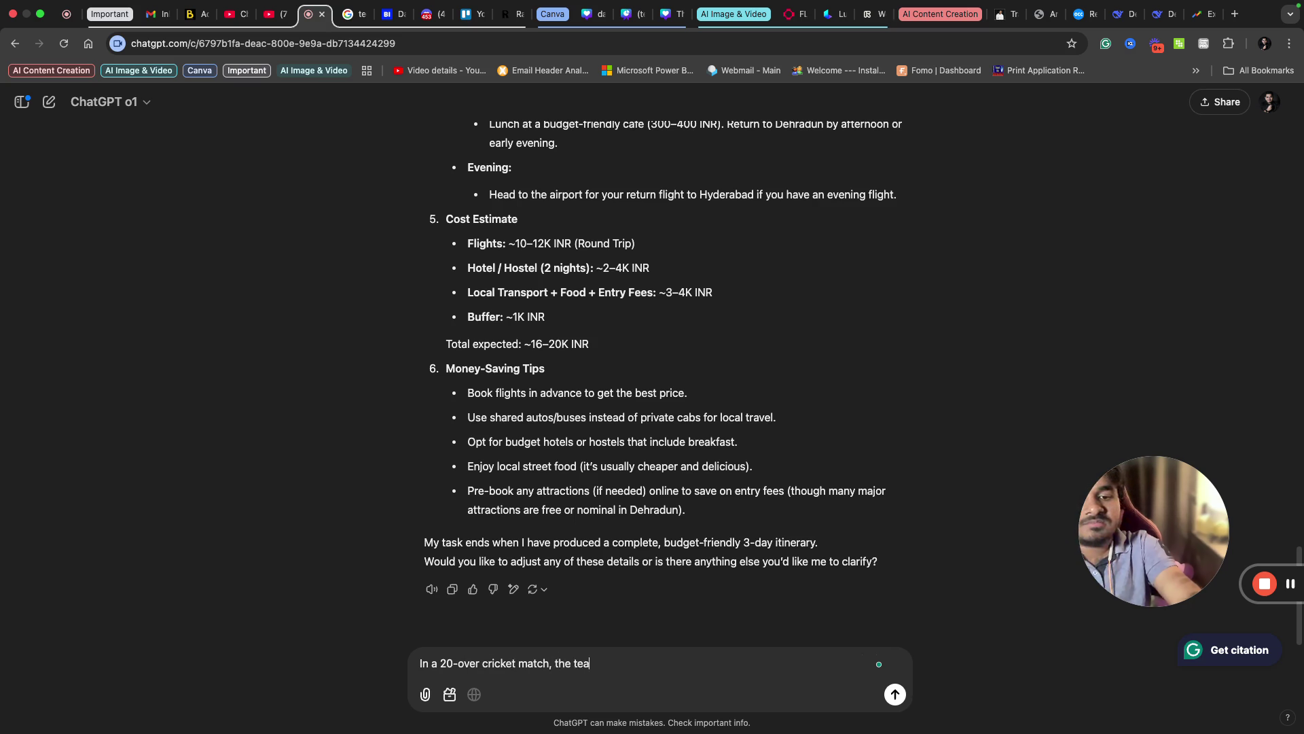
pyautogui.write('m A v')
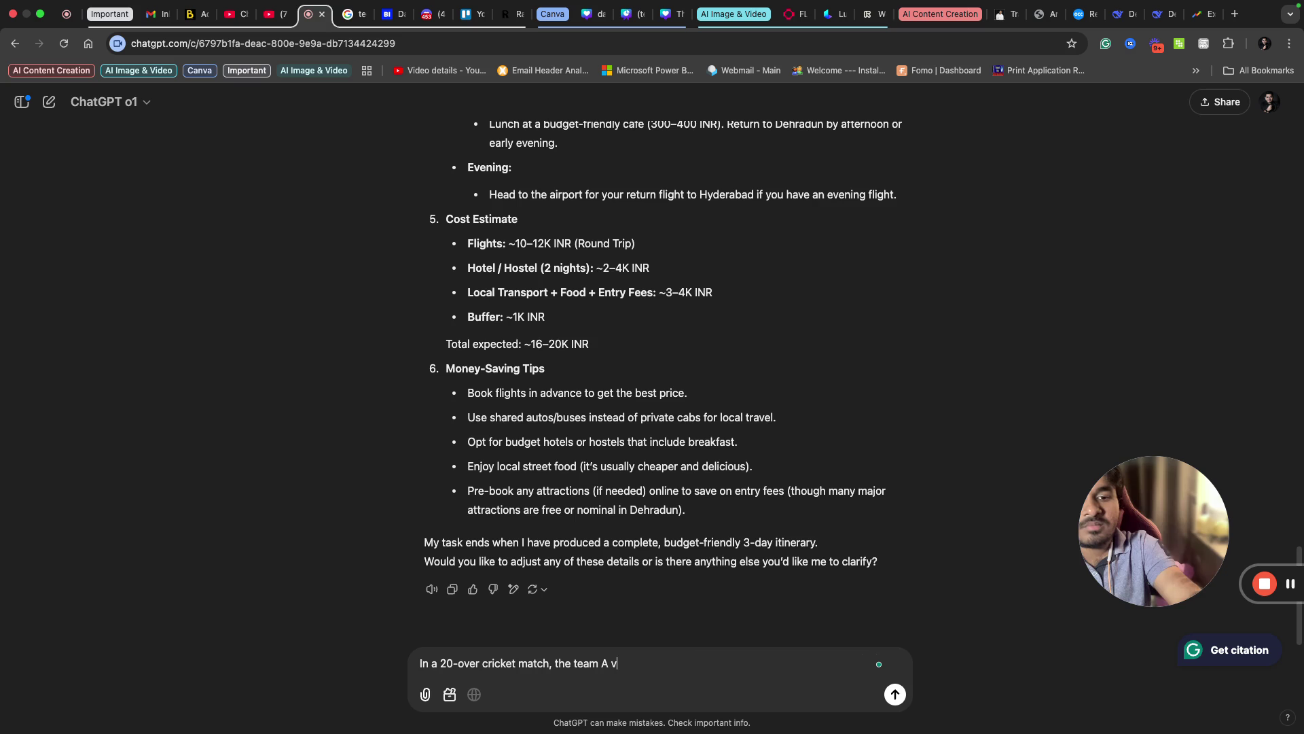
pyautogui.press('BackSpace')
pyautogui.write('batted ')
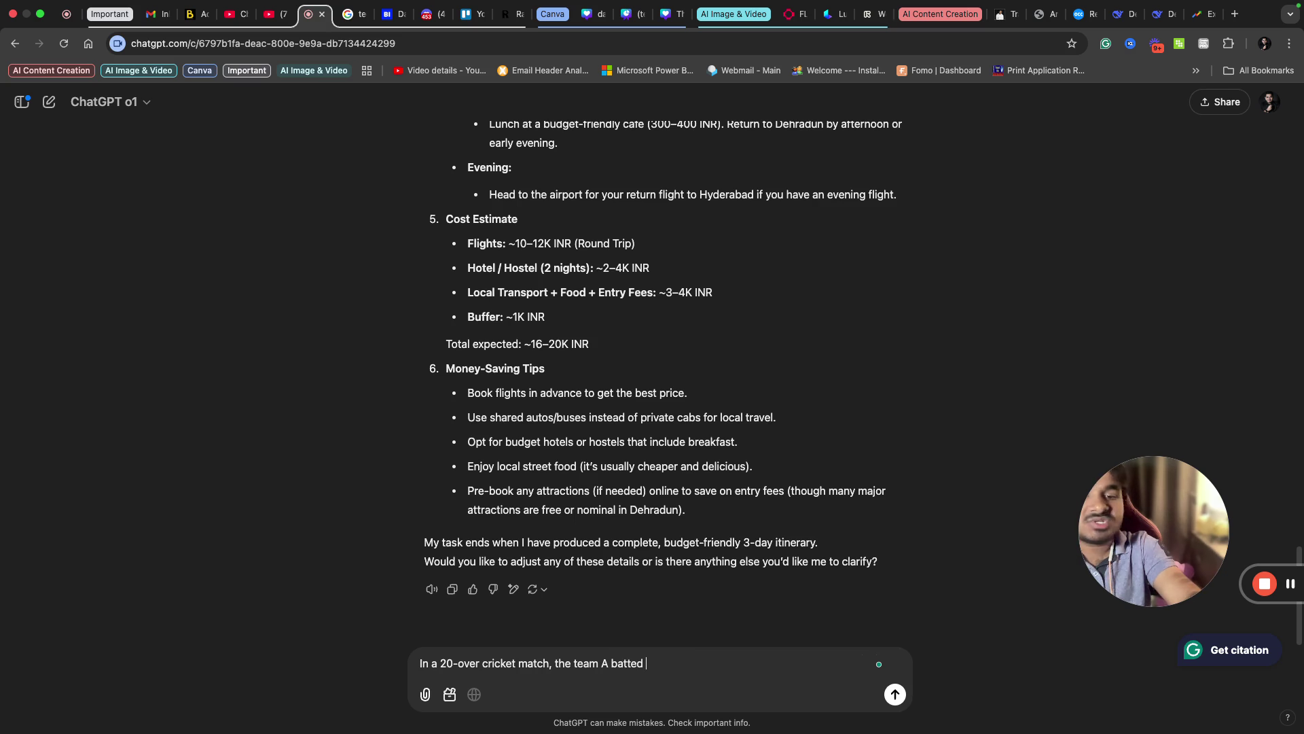
pyautogui.write('first and ')
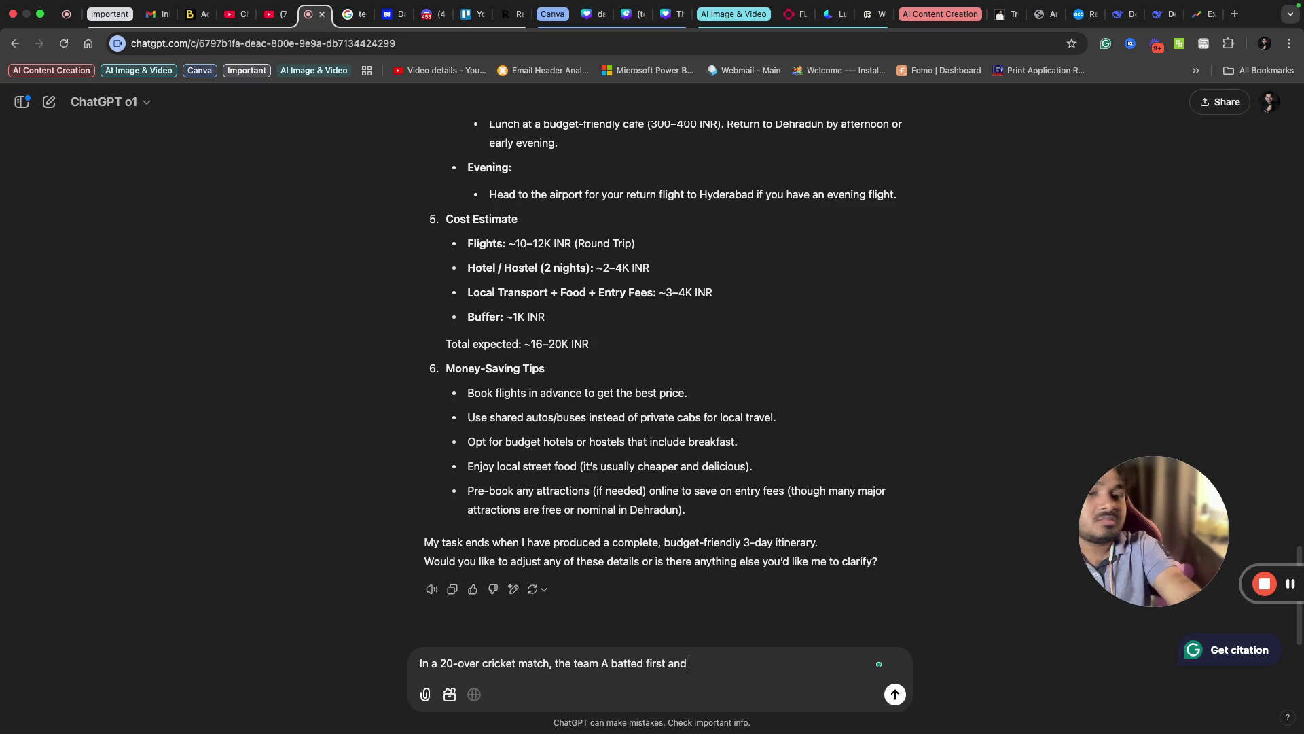
pyautogui.write('scored')
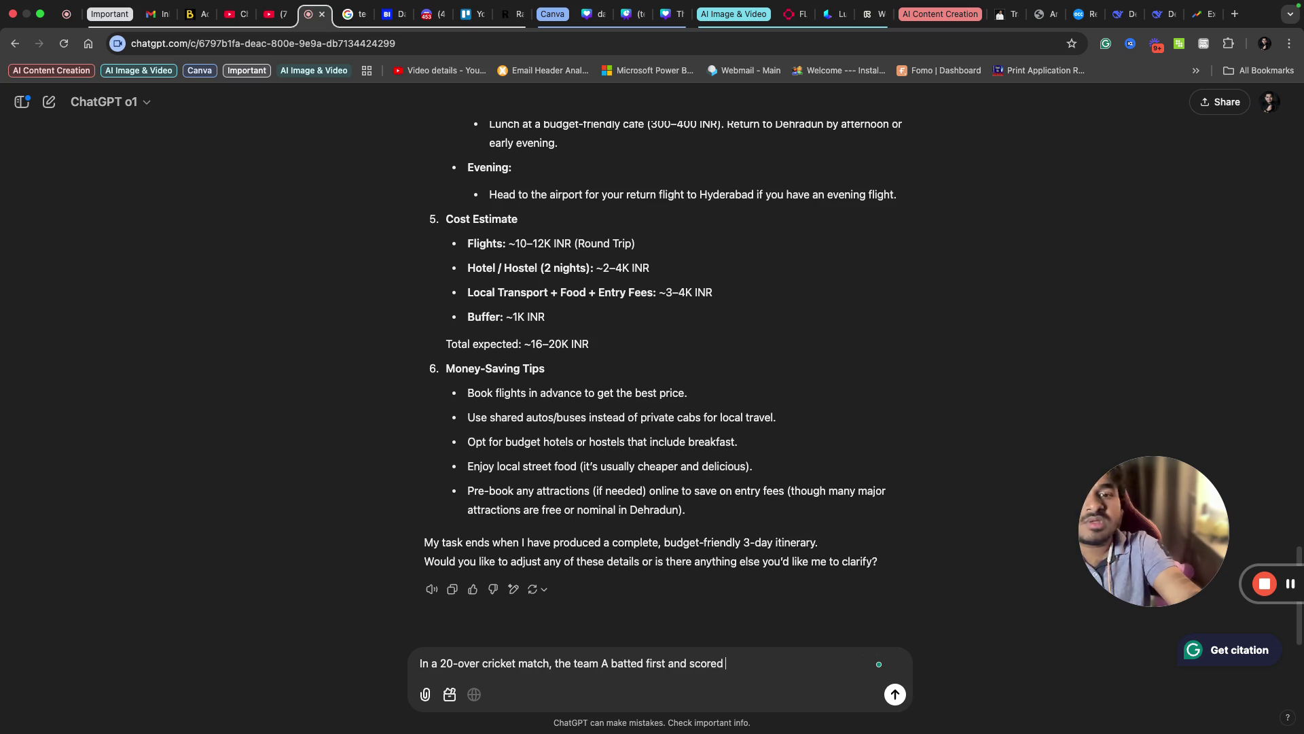
pyautogui.write(' 180')
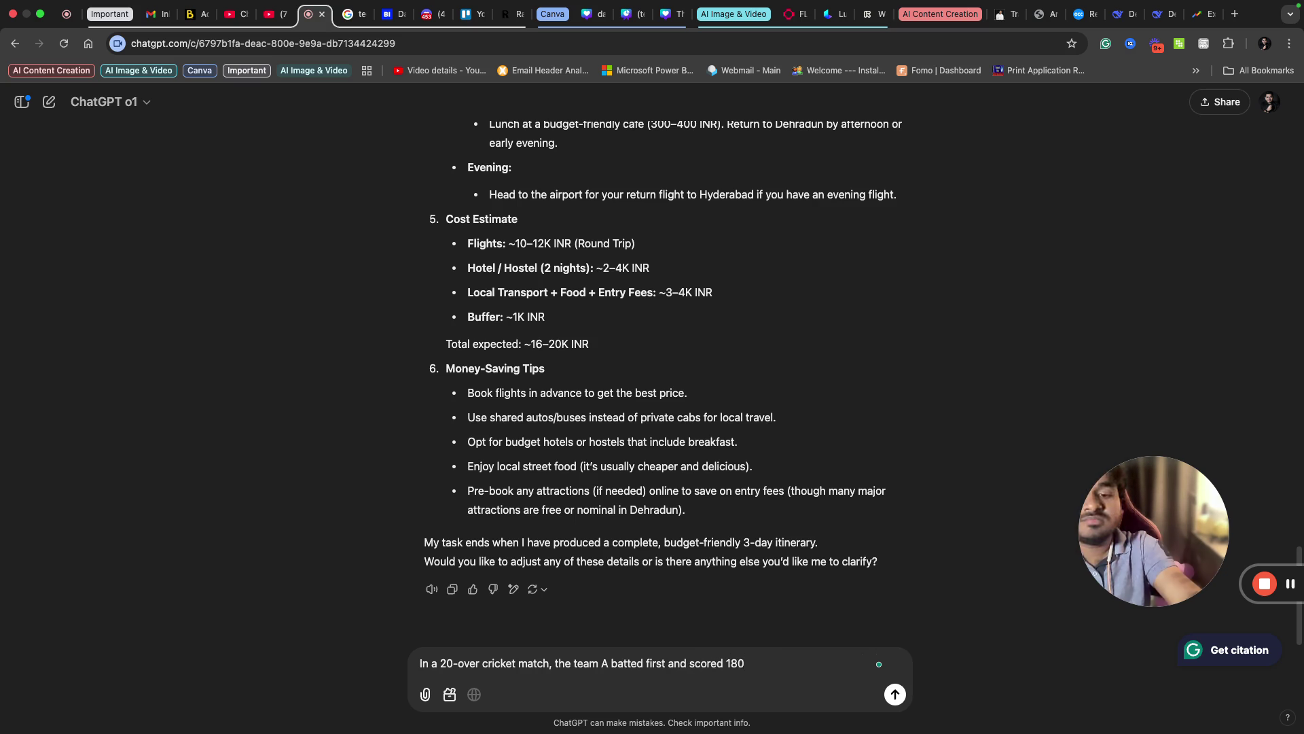
pyautogui.write(' runs')
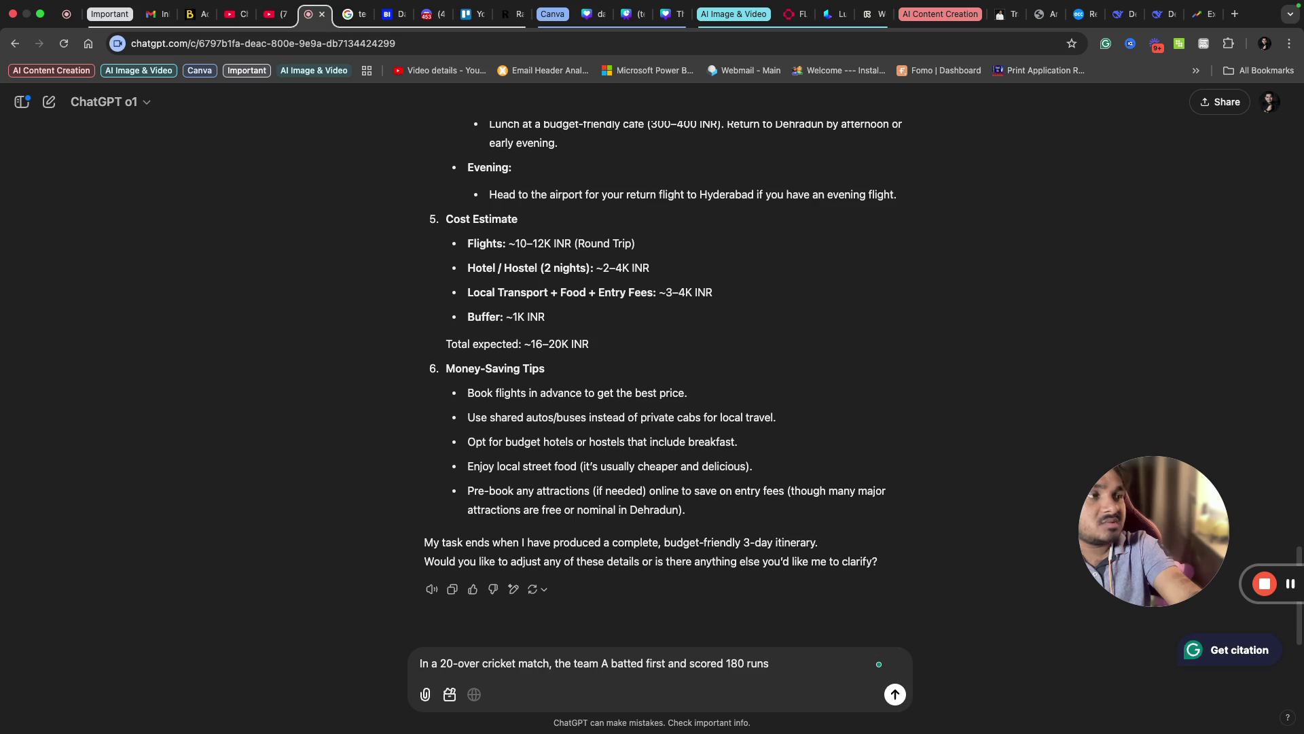
pyautogui.press('BackSpace')
pyautogui.press('BackSpace')
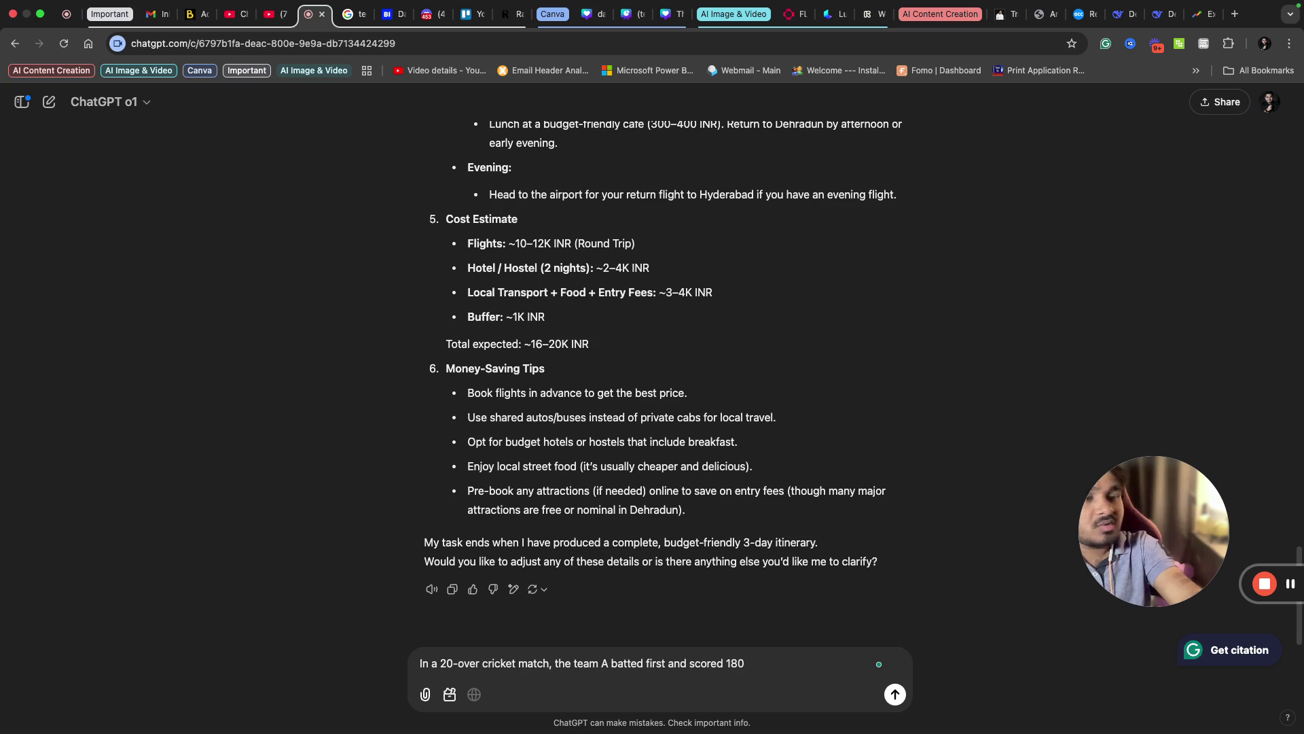
pyautogui.write('/8')
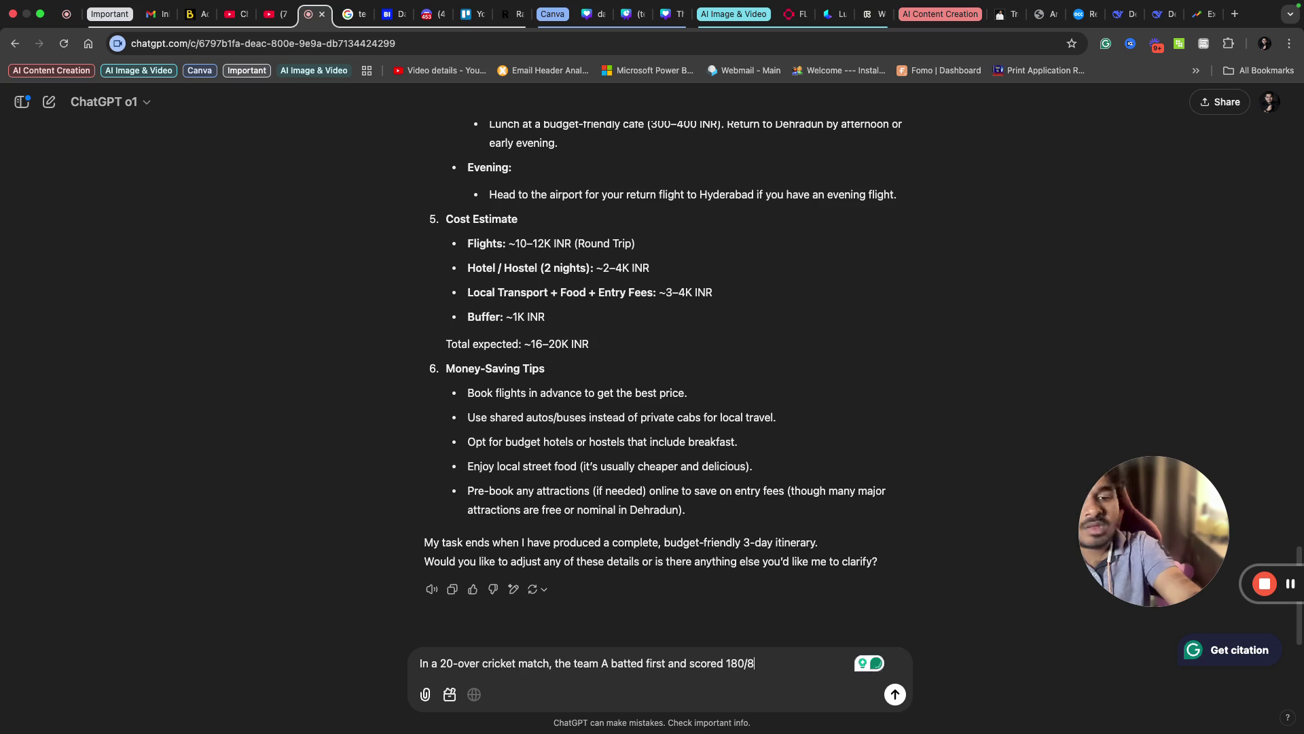
pyautogui.write(', ')
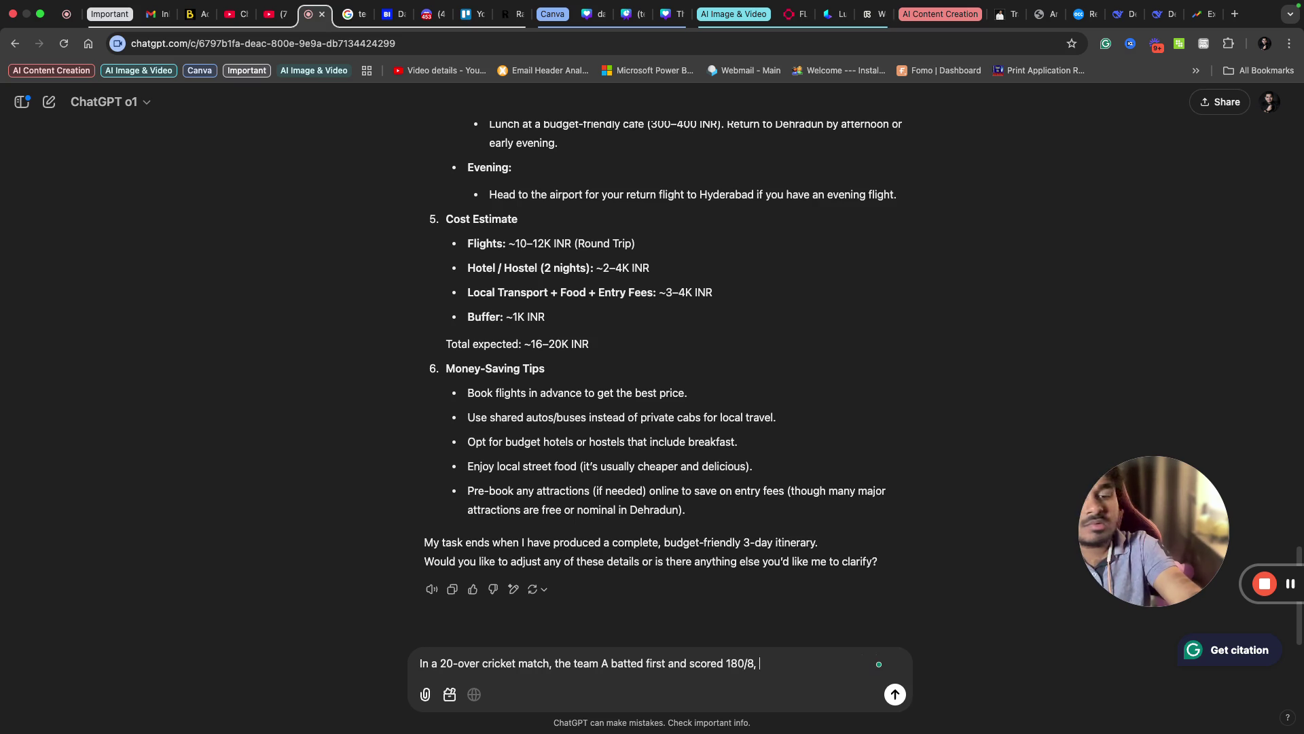
pyautogui.write('Hoow many overs')
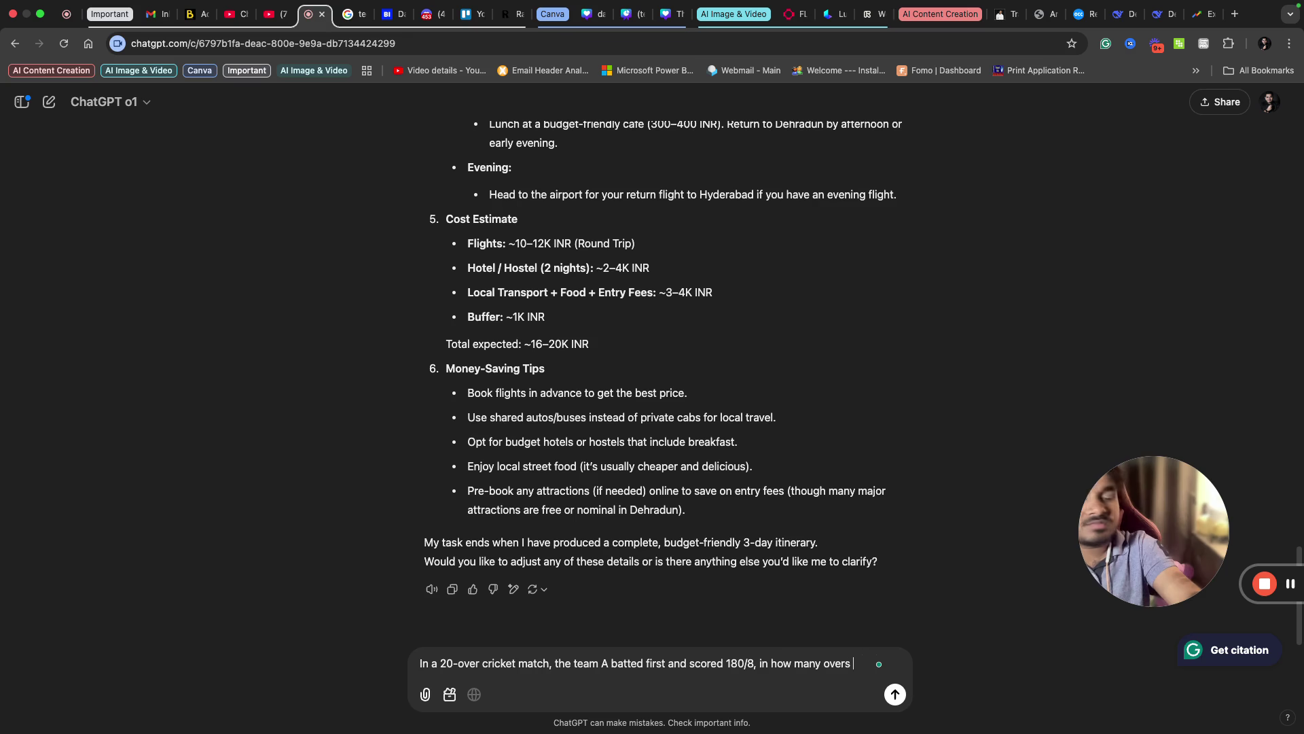
pyautogui.write(' the tea')
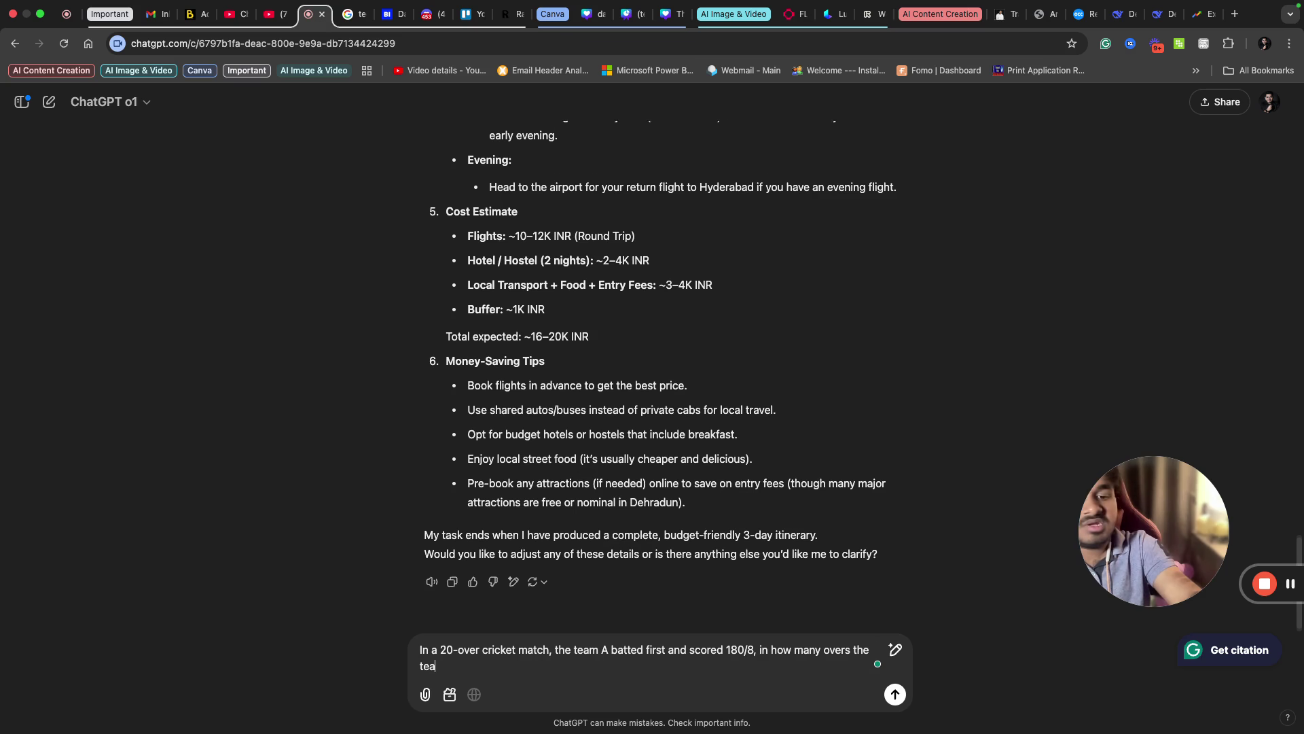
pyautogui.write('m B shou')
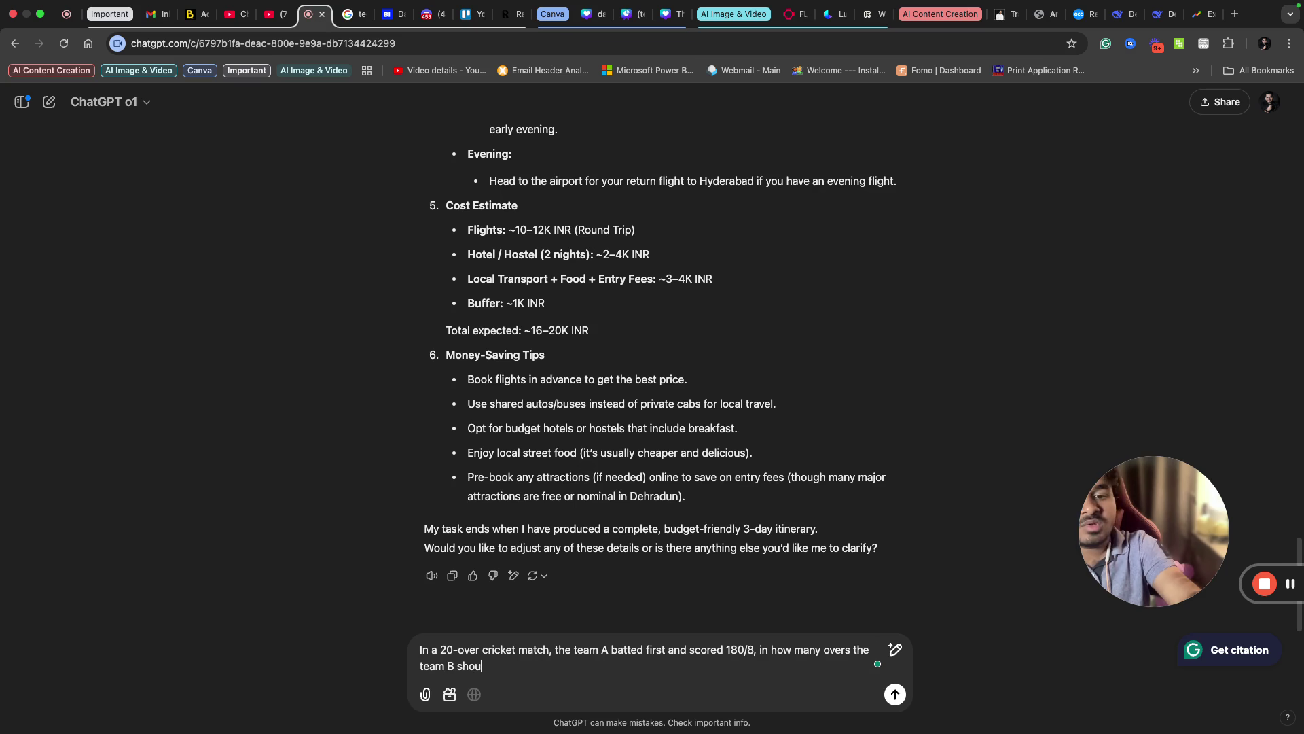
pyautogui.write('ld chase the t')
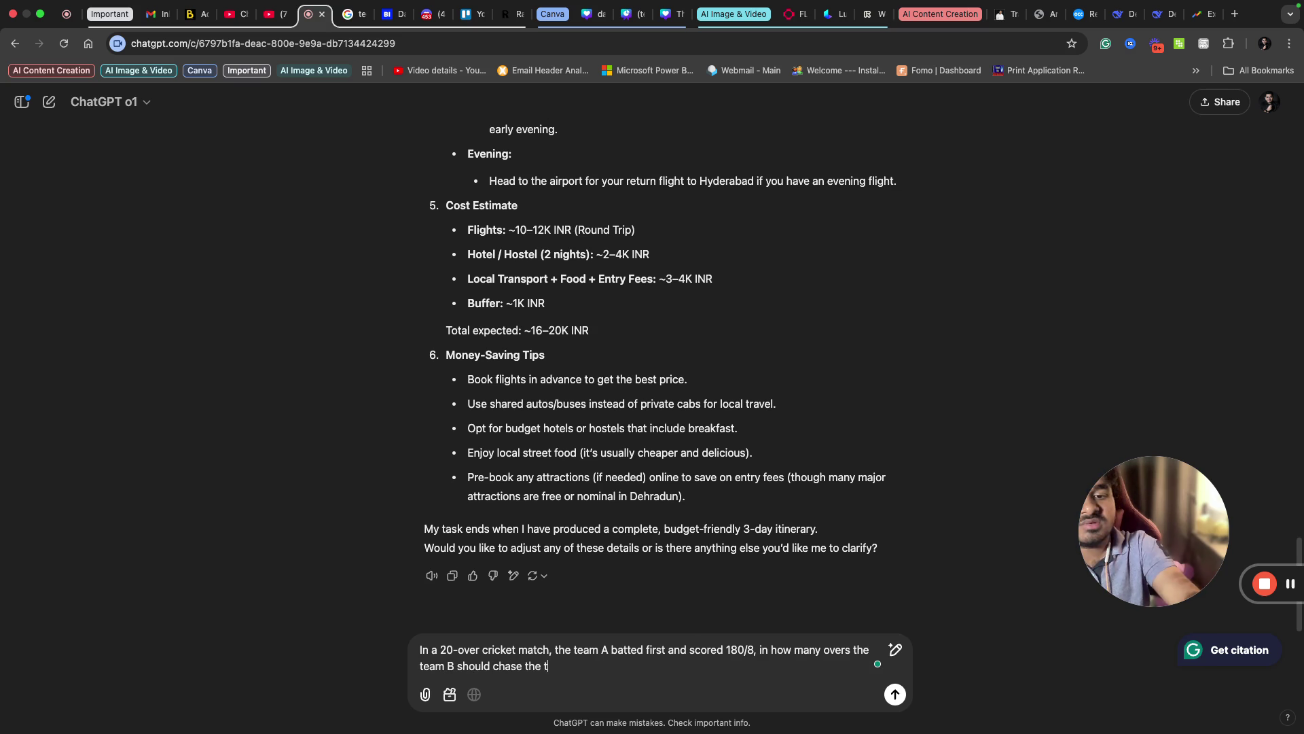
pyautogui.write('arget so th')
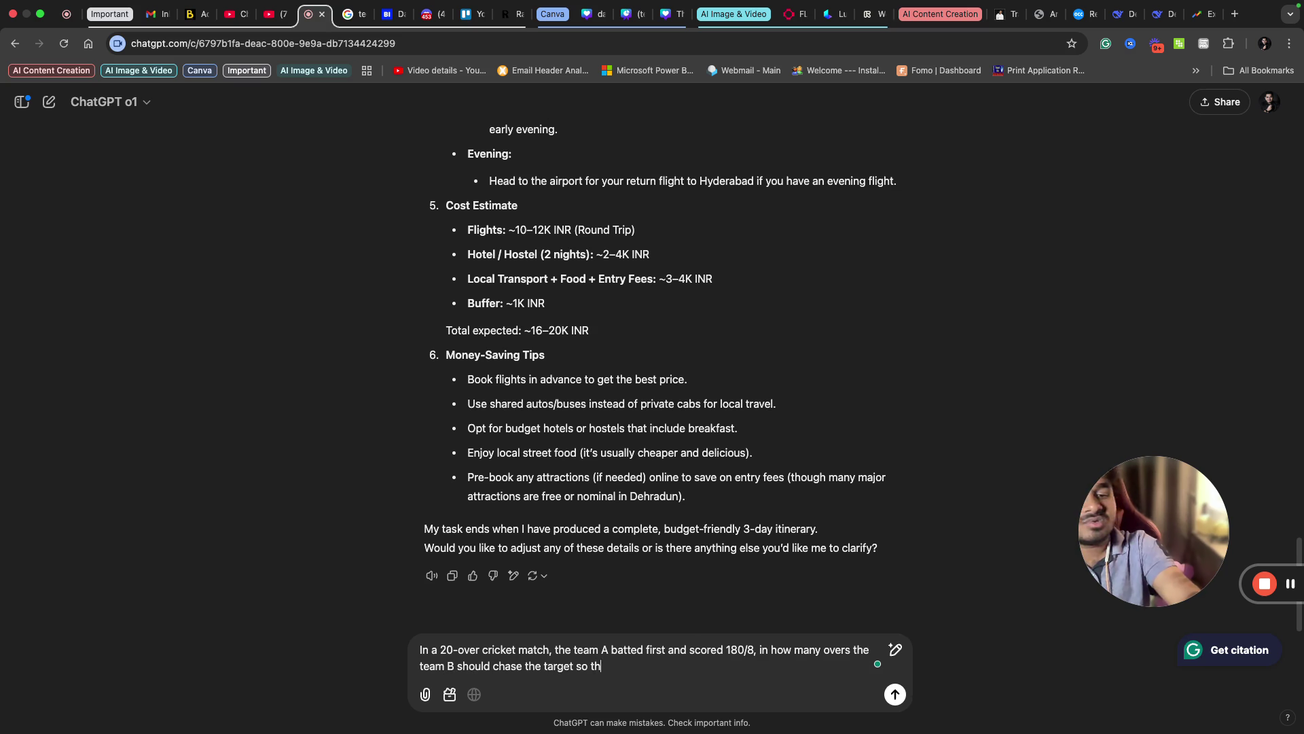
pyautogui.write('at they')
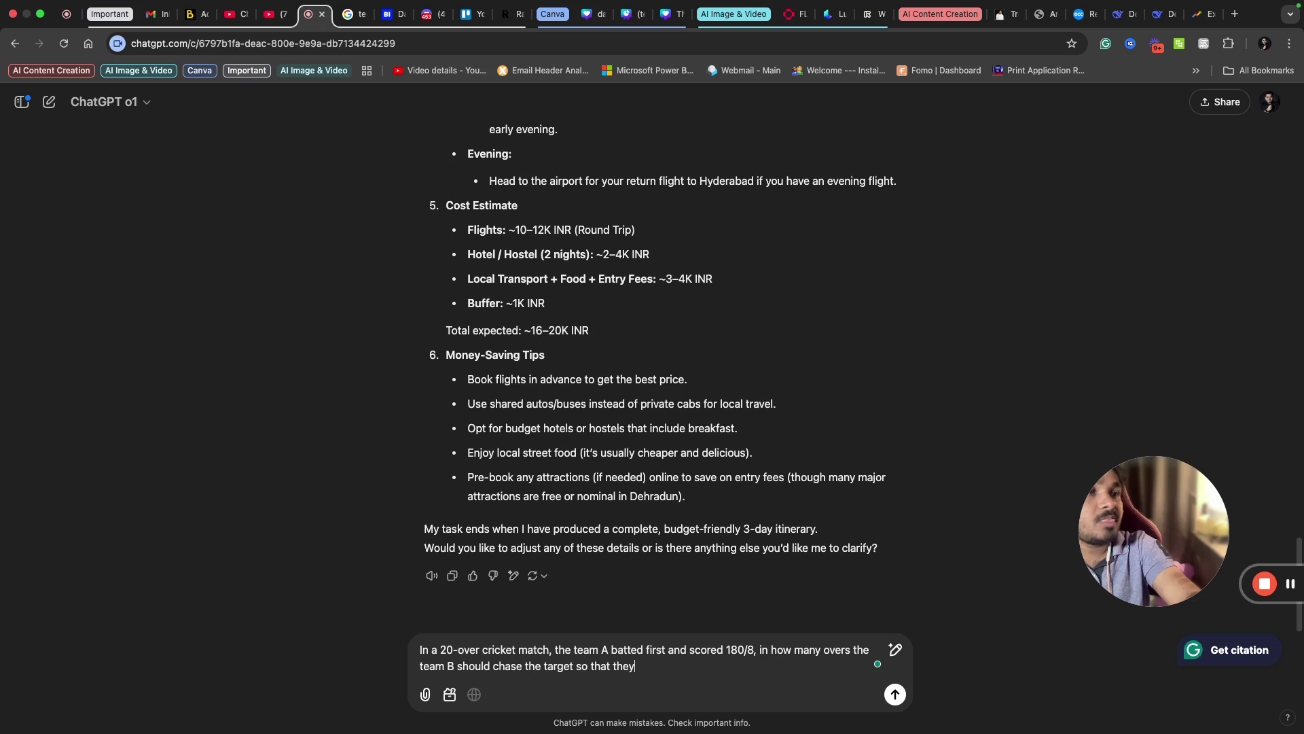
pyautogui.write(' can win with ')
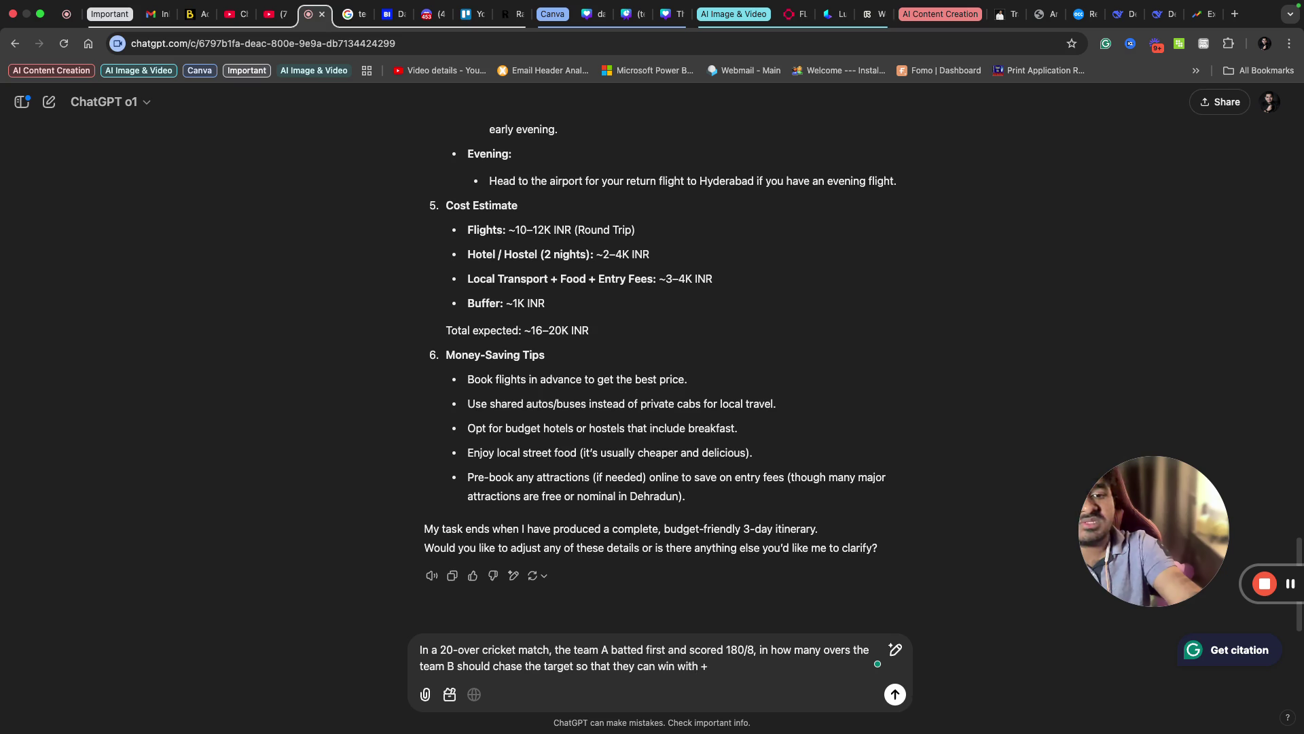
pyautogui.write('+1.')
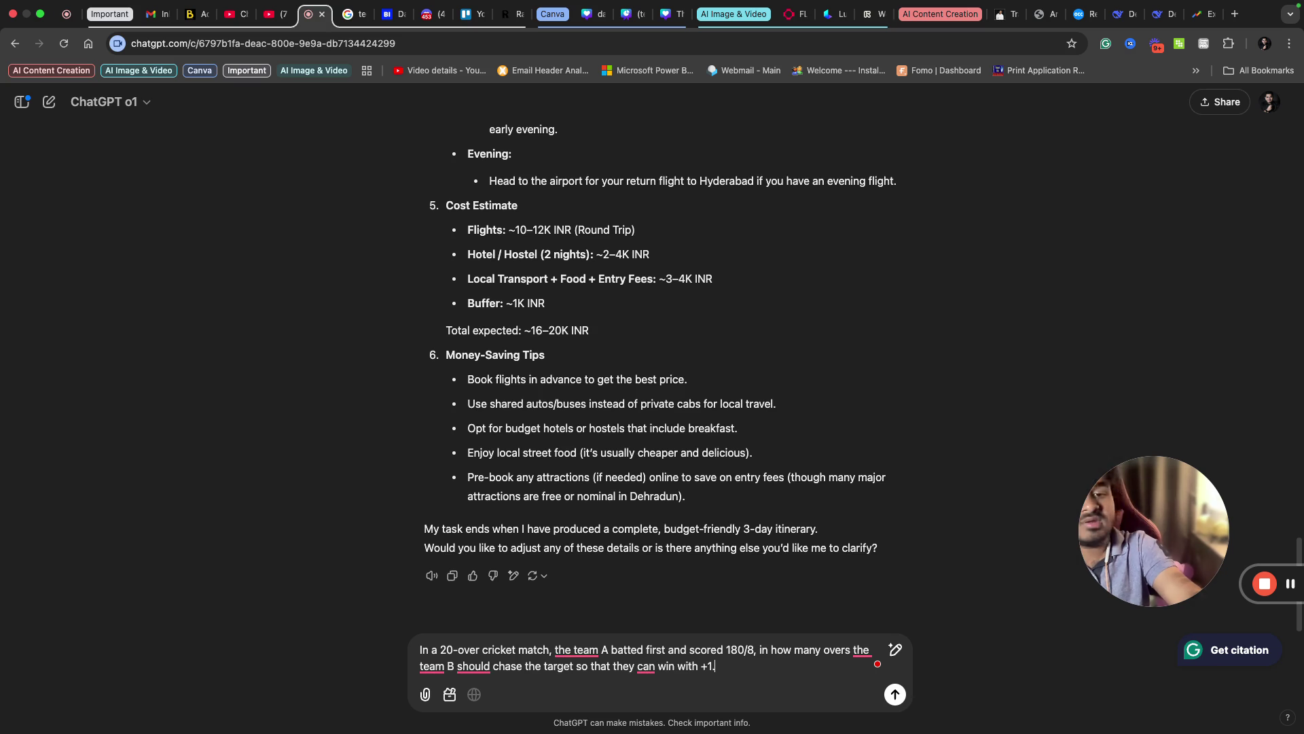
pyautogui.write('5')
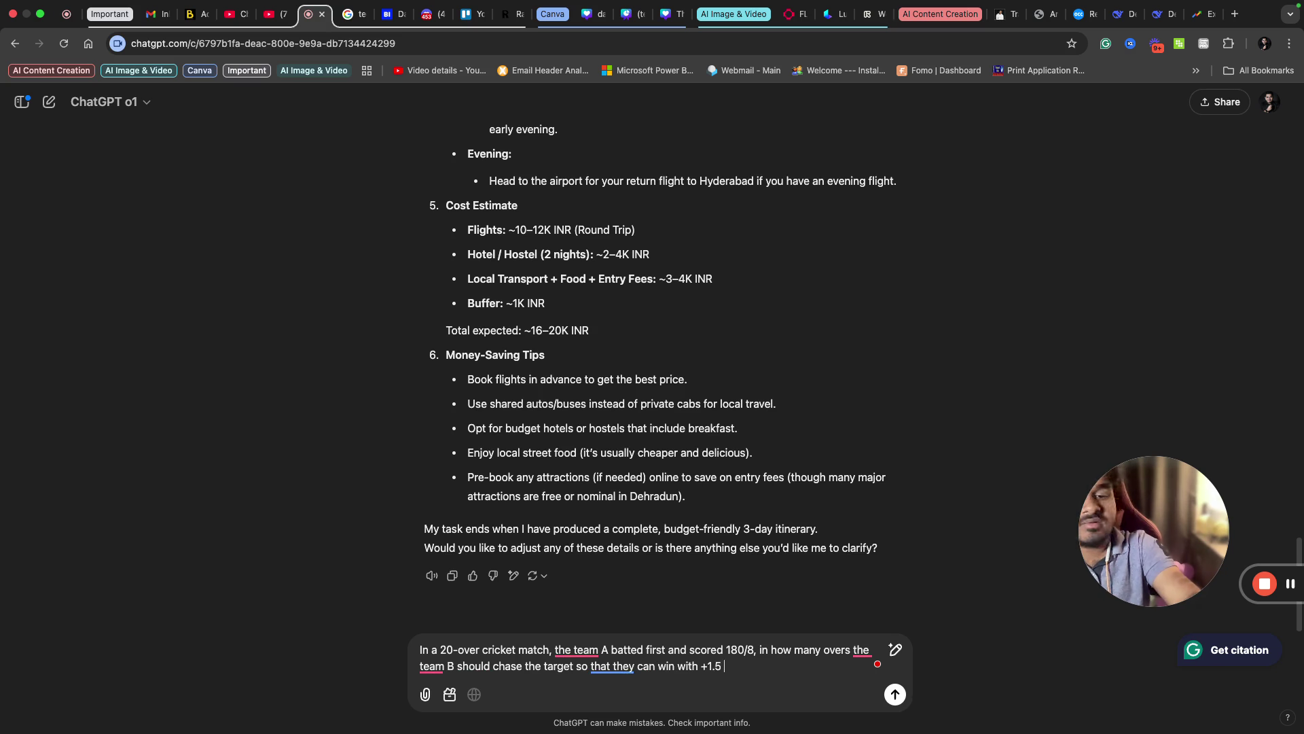
pyautogui.write(' NRR')
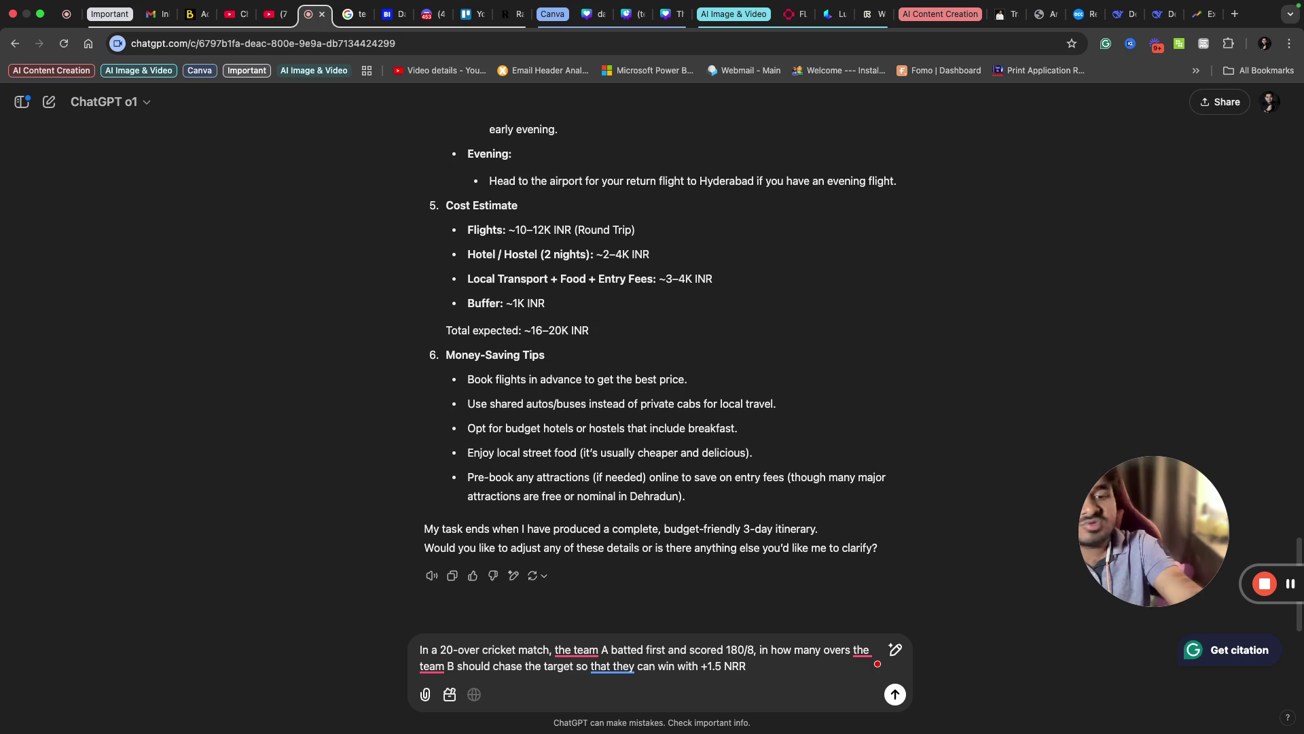
pyautogui.write('.')
pyautogui.press('Return')
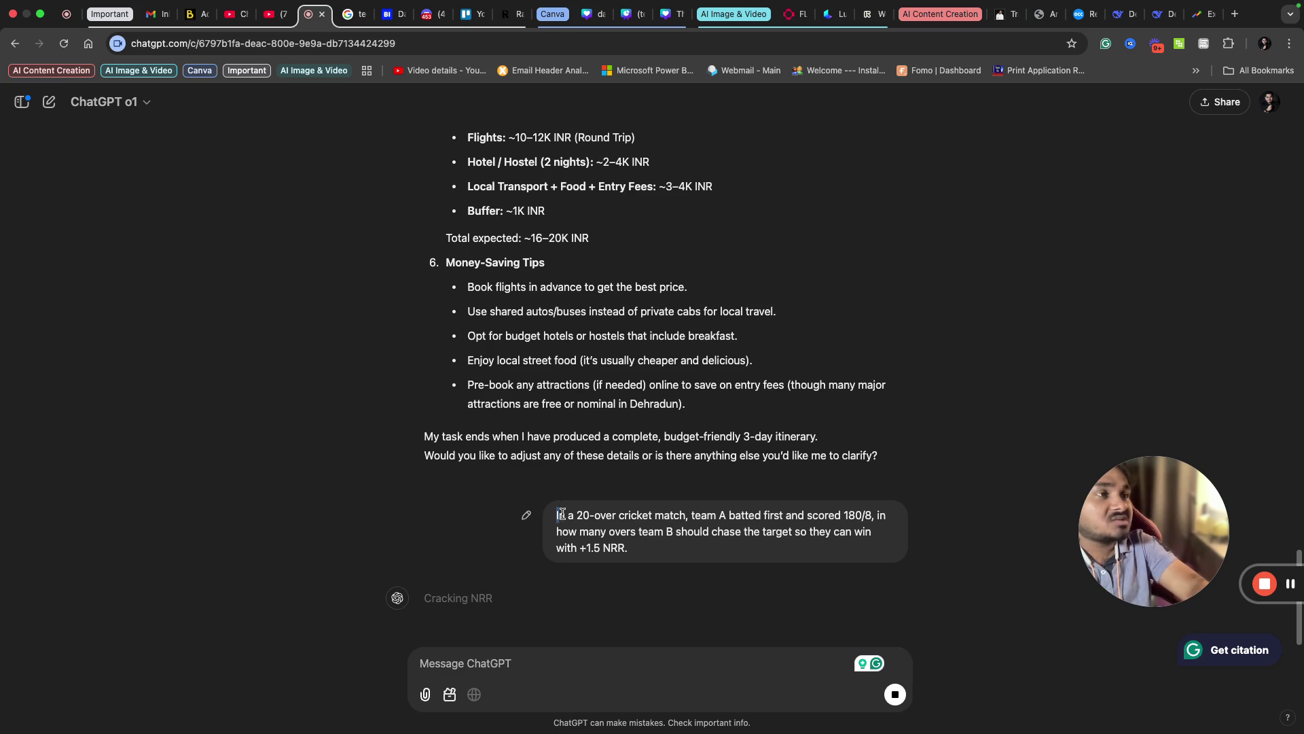
# Copy the cricket NRR question into DeepSeek, send it, and return to ChatGPT's finished answer.
pyautogui.moveTo(556, 513); pyautogui.dragTo(665, 552)
pyautogui.hotkey('ctrl', 'c')
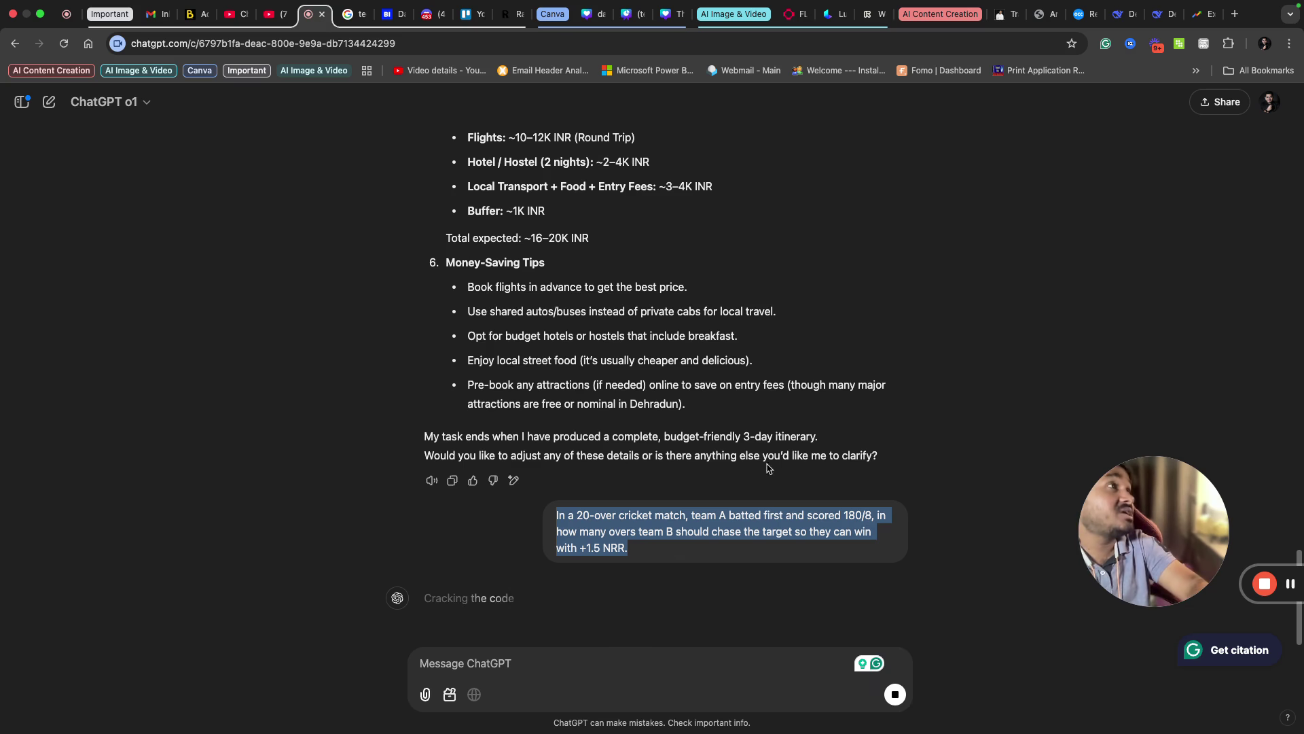
pyautogui.click(1163, 13)
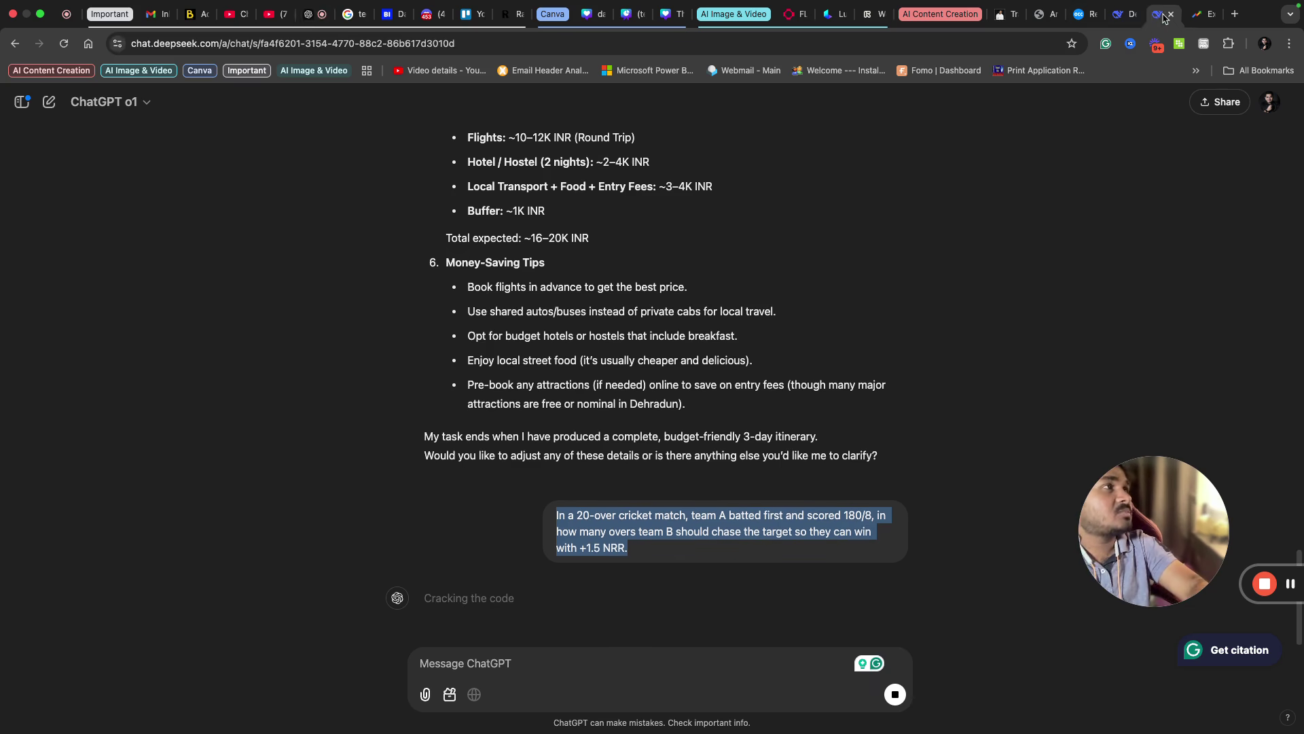
pyautogui.click(590, 655)
pyautogui.hotkey('ctrl', 'v')
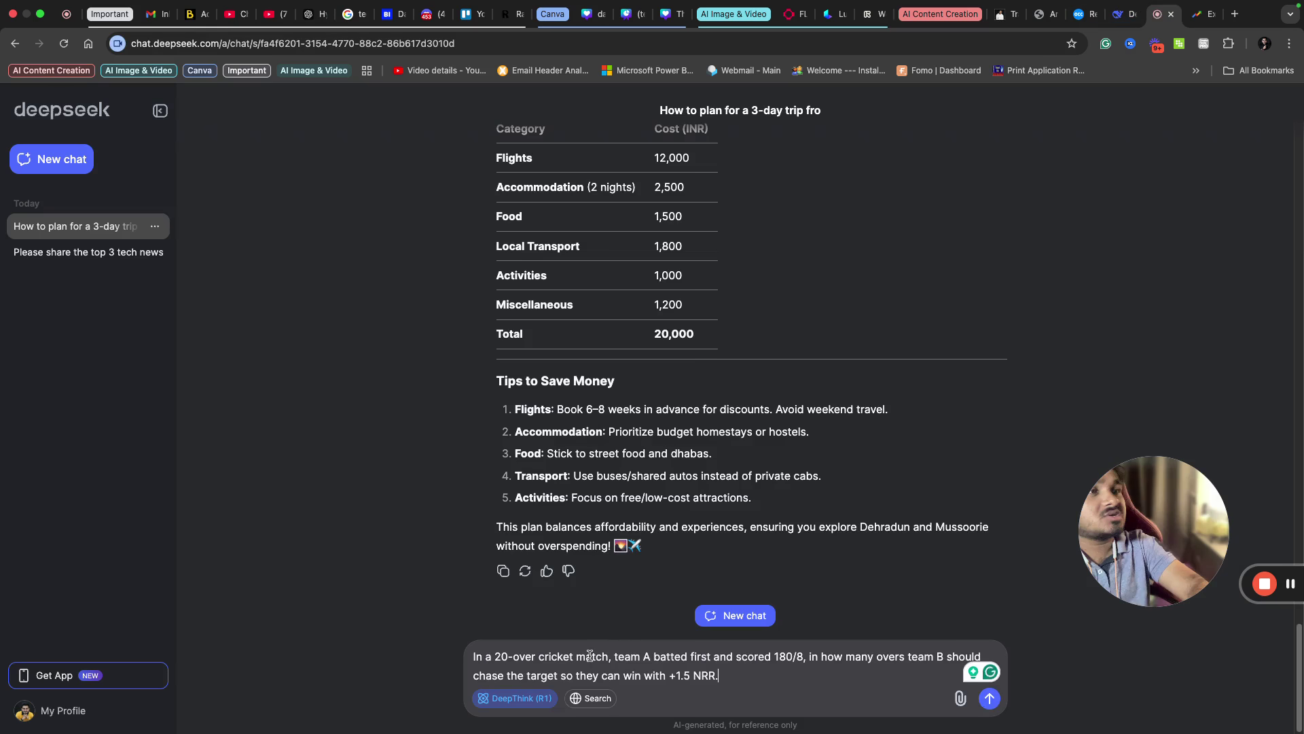
pyautogui.press('Return')
pyautogui.press('super+6')
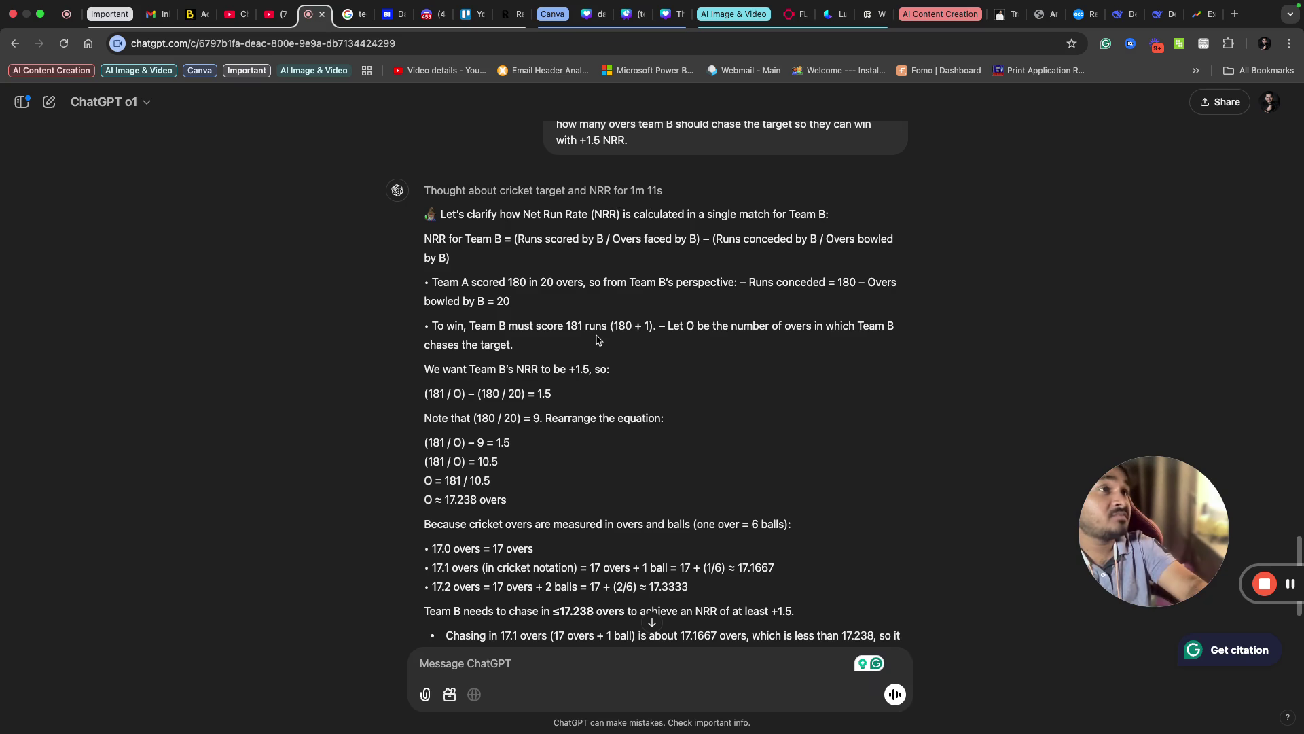
pyautogui.scroll(-1, 620, 324)
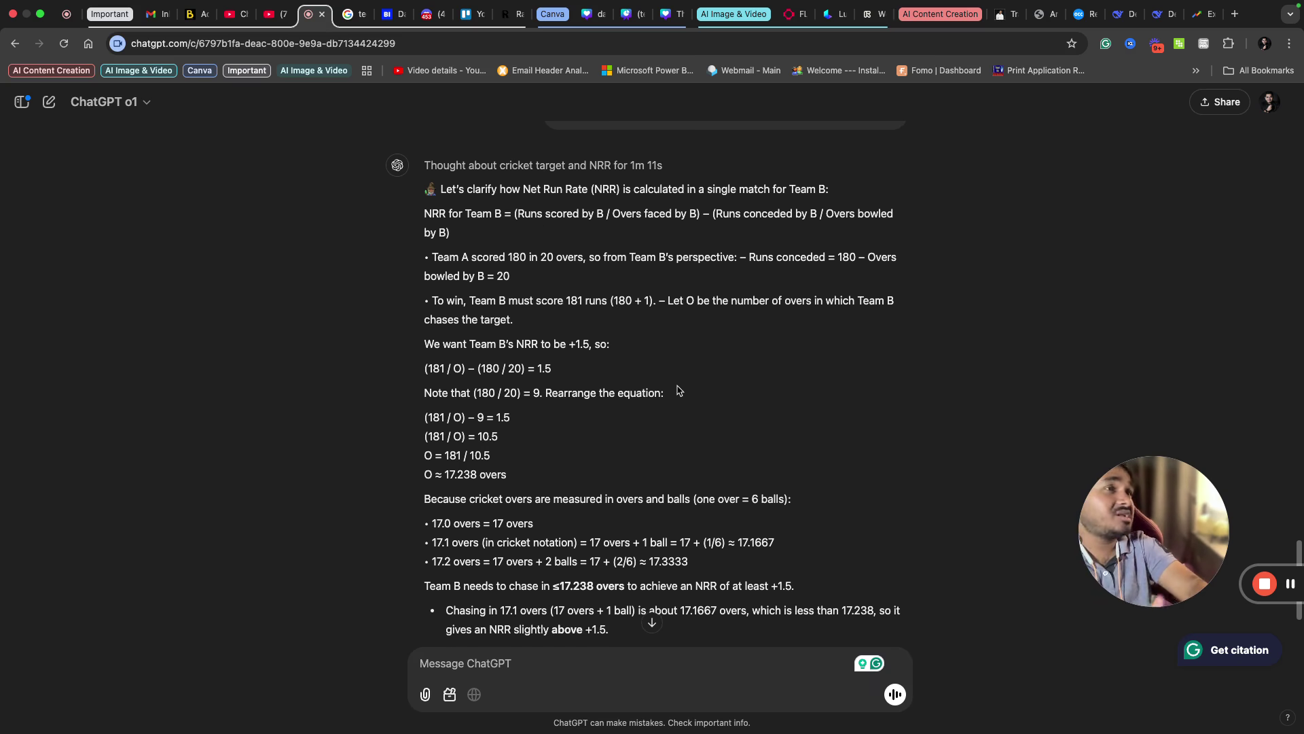
pyautogui.scroll(-2, 677, 388)
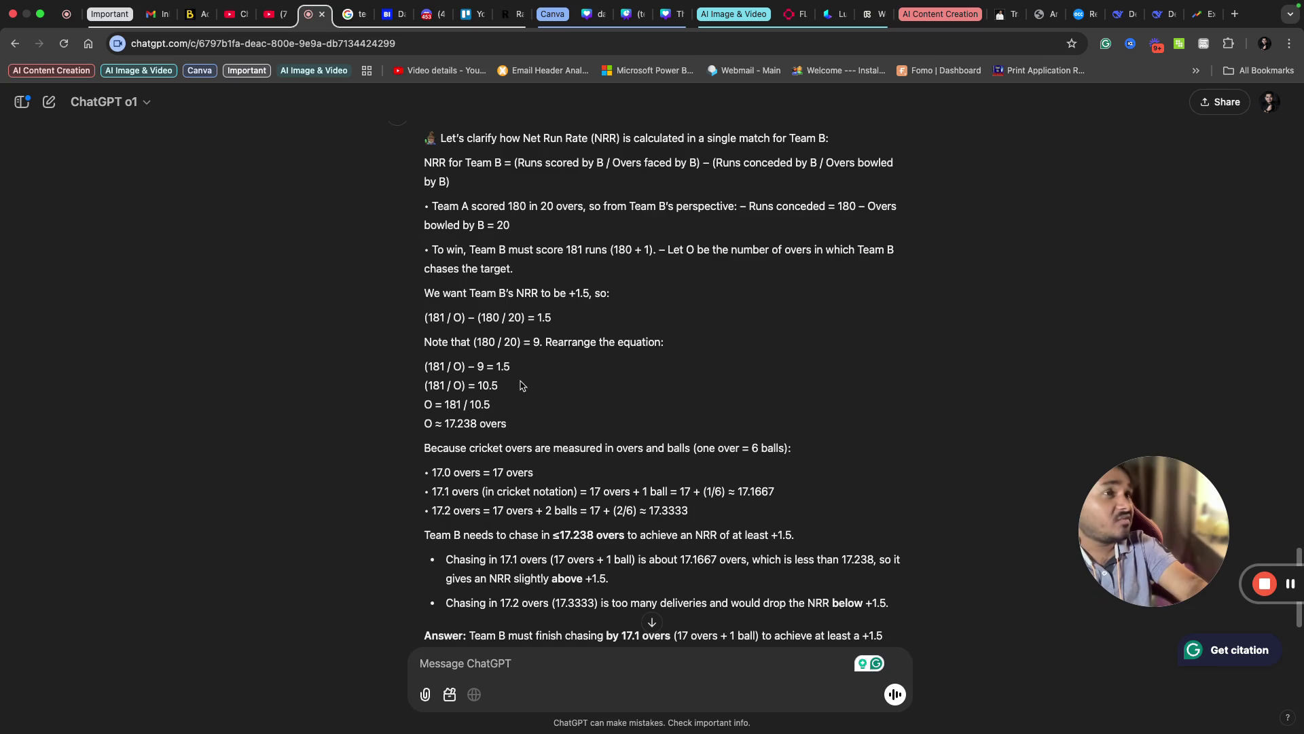
pyautogui.scroll(-4, 521, 385)
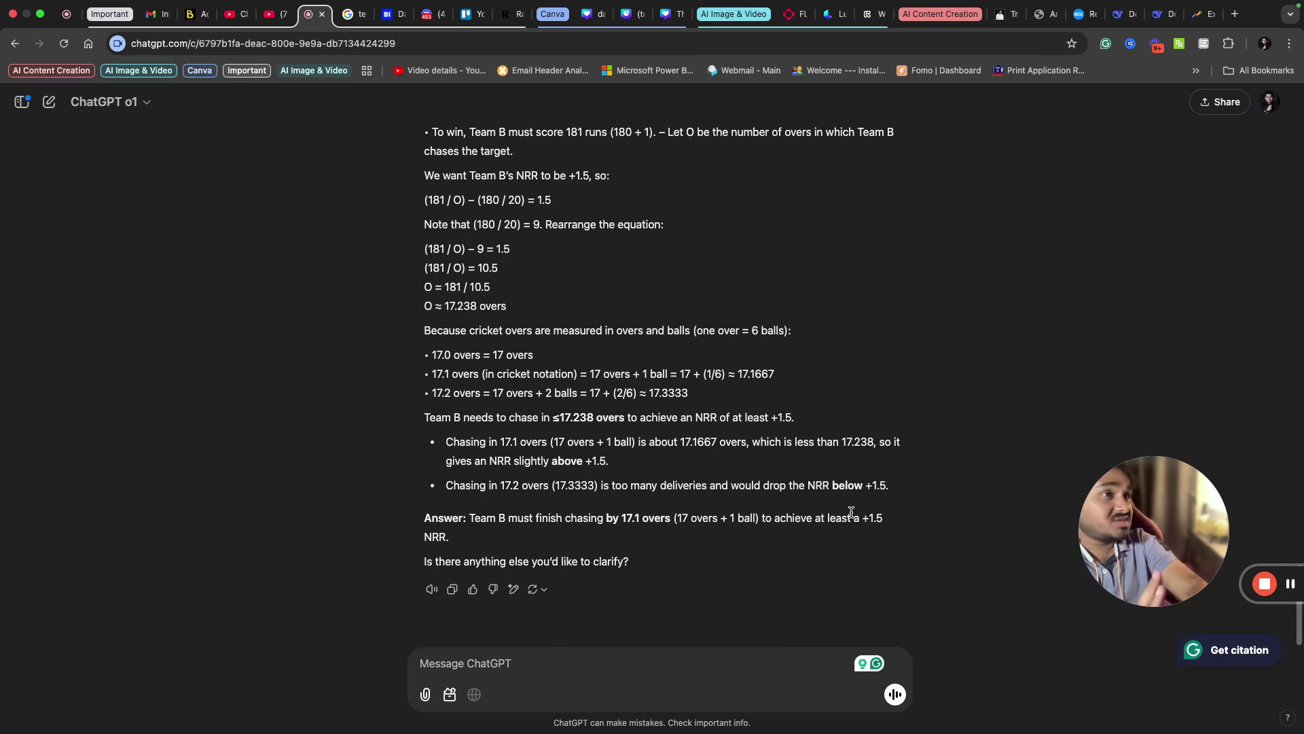
pyautogui.scroll(3, 851, 511)
pyautogui.scroll(-3, 852, 511)
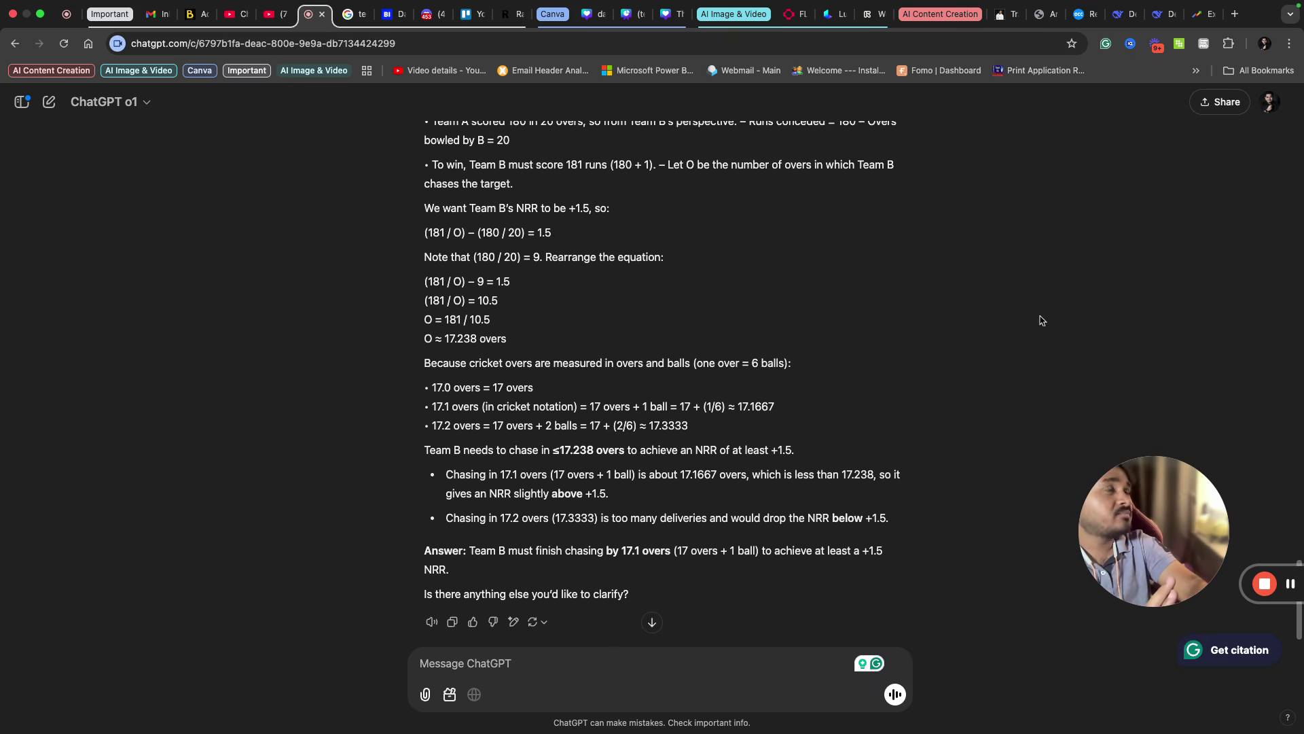
pyautogui.click(1153, 21)
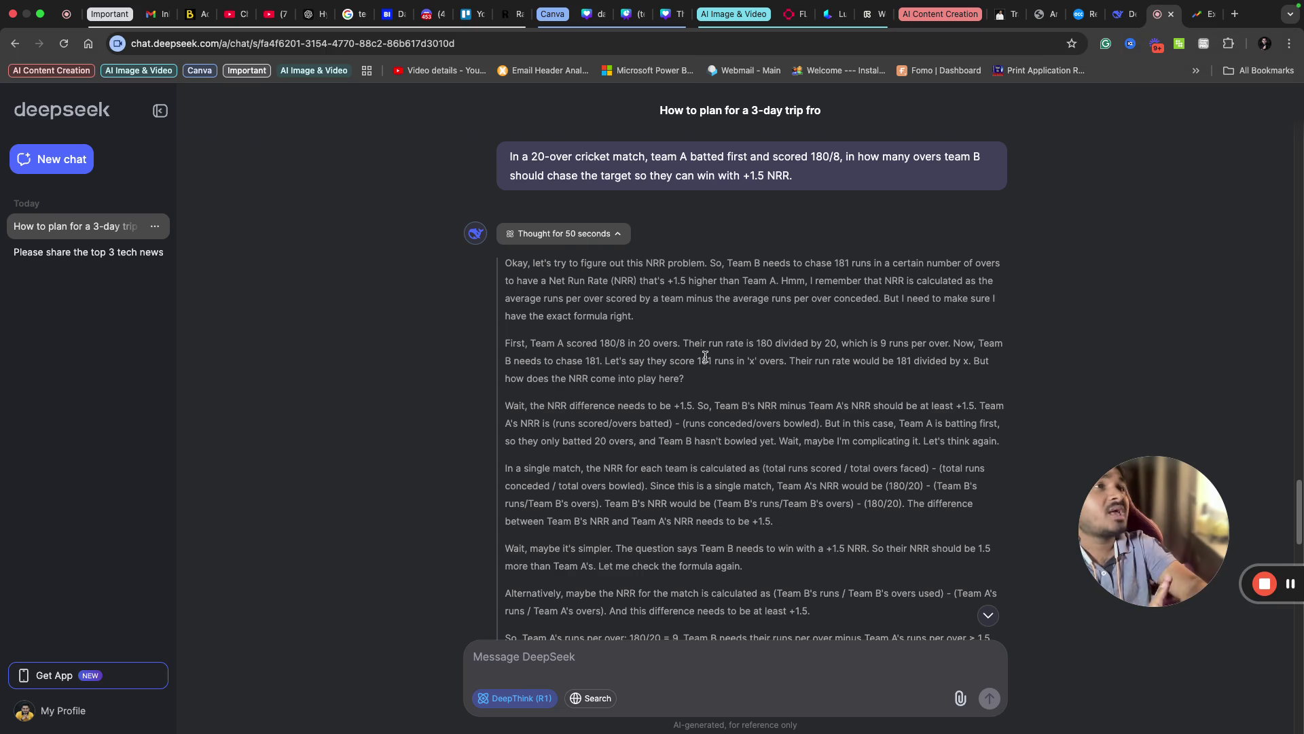
pyautogui.scroll(-2, 705, 356)
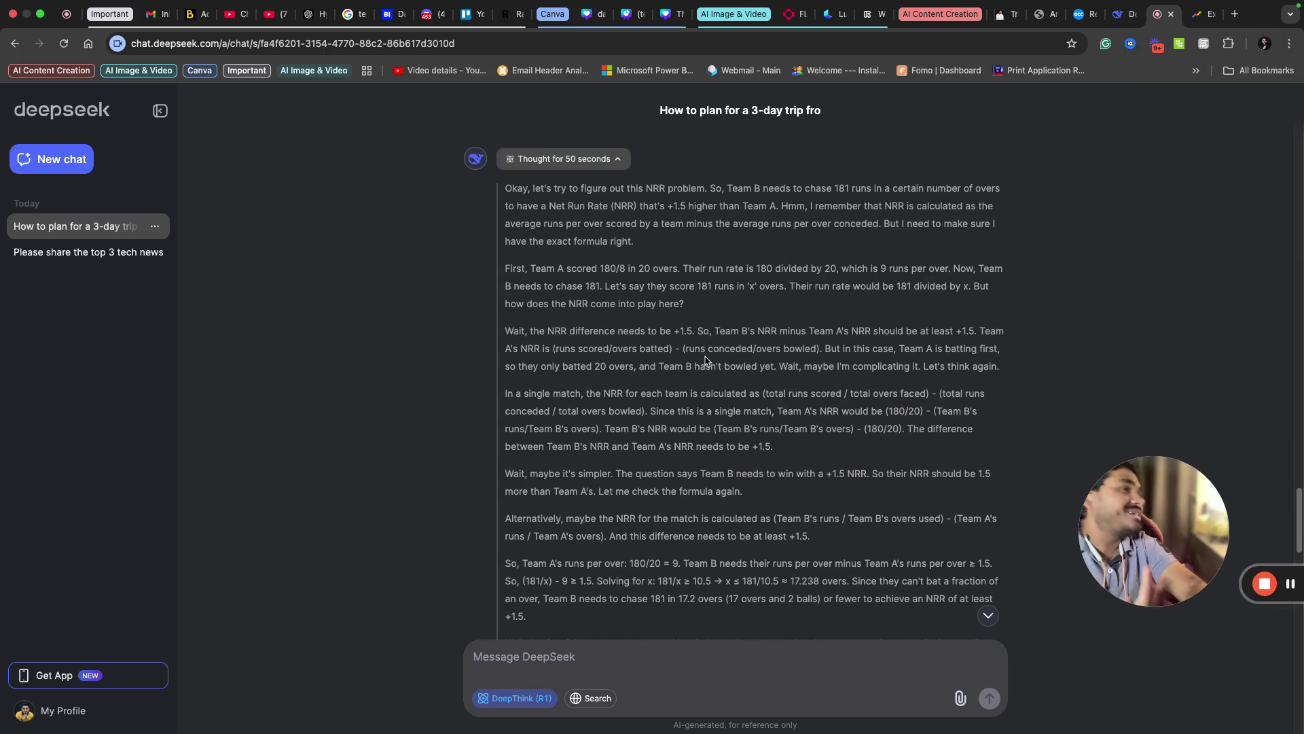
pyautogui.scroll(-4, 705, 360)
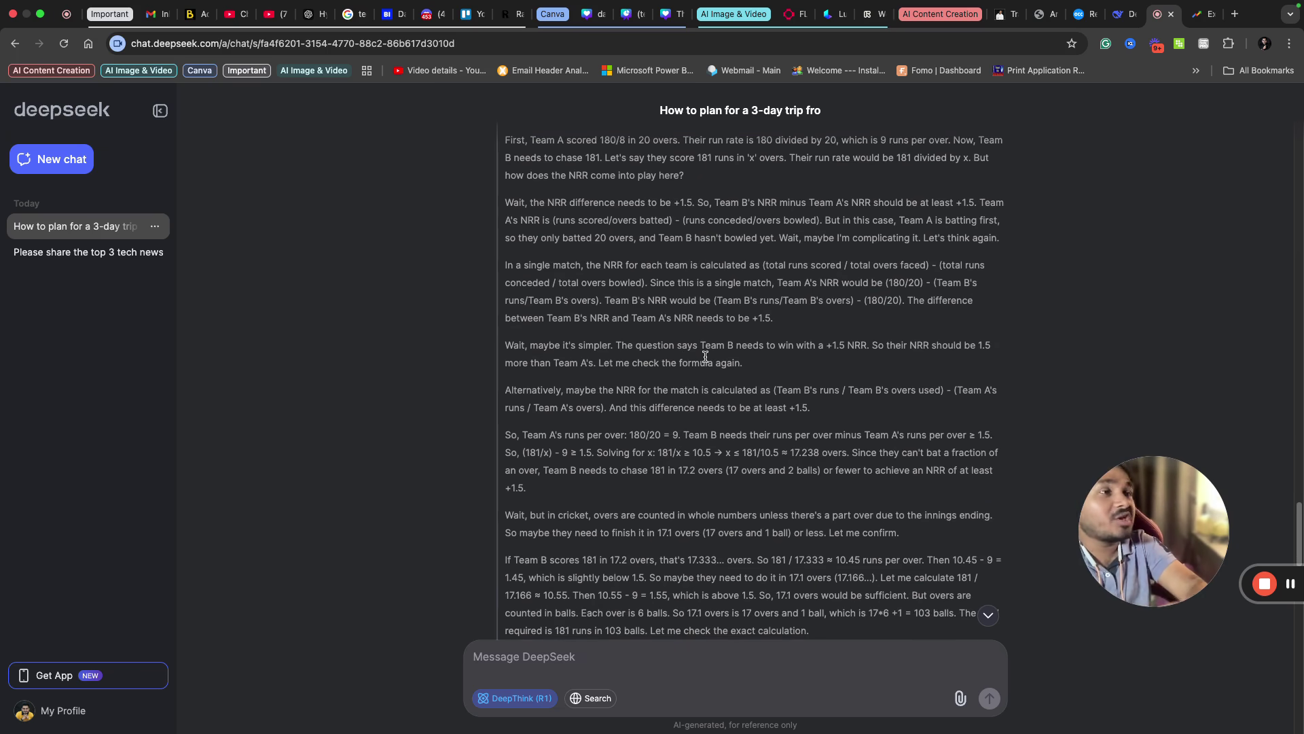
pyautogui.scroll(-2, 705, 356)
pyautogui.scroll(-9, 706, 356)
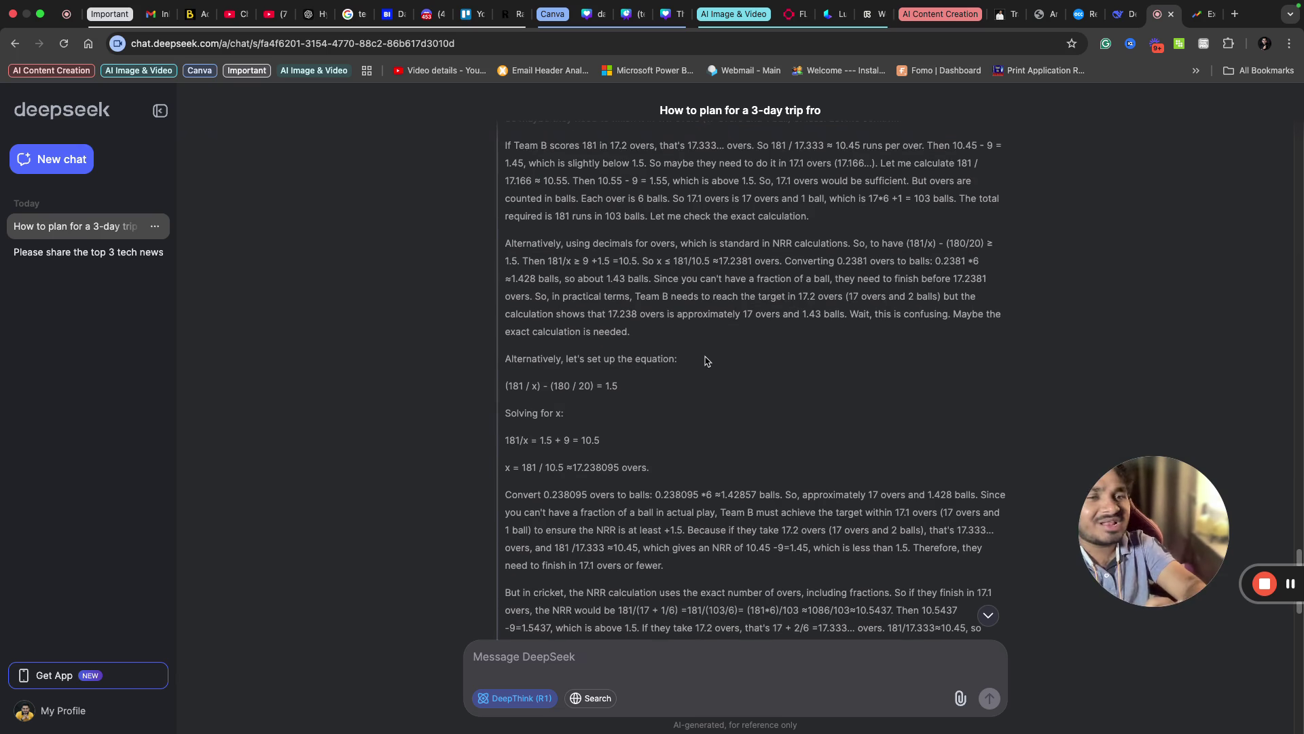
pyautogui.scroll(-6, 705, 359)
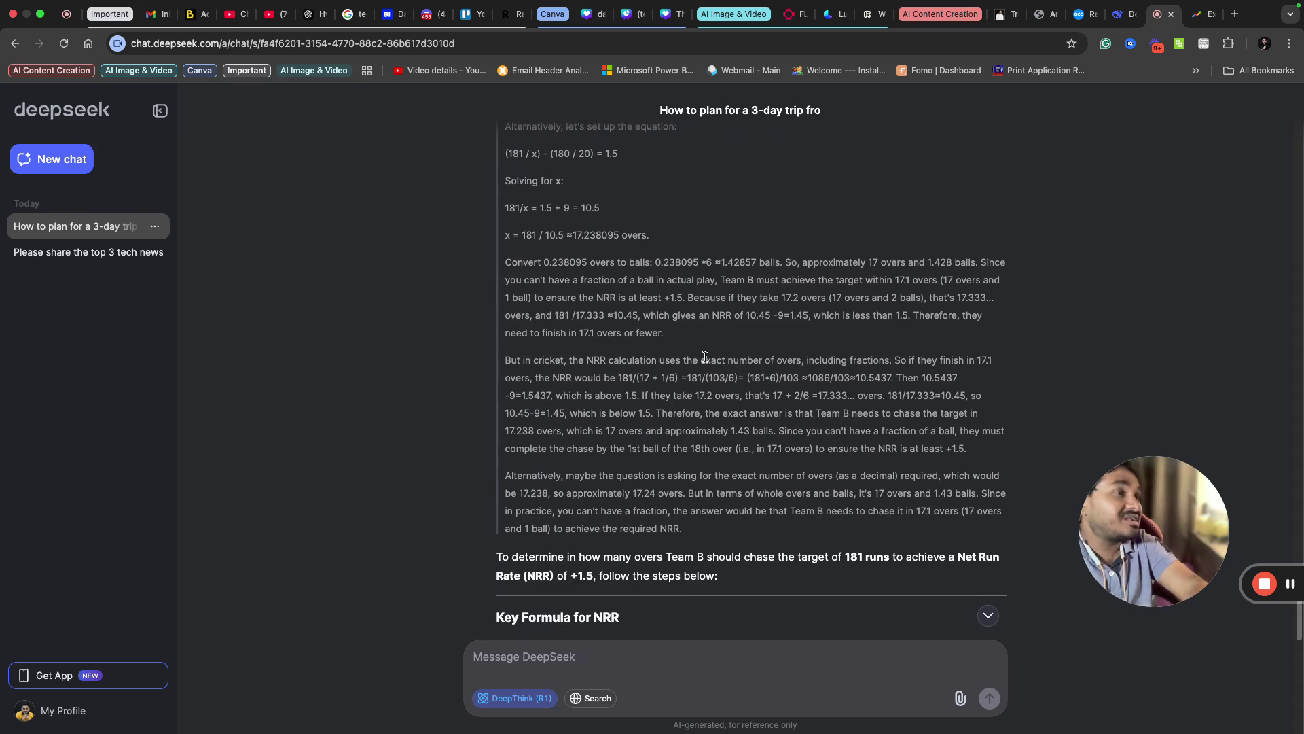
pyautogui.scroll(-9, 705, 356)
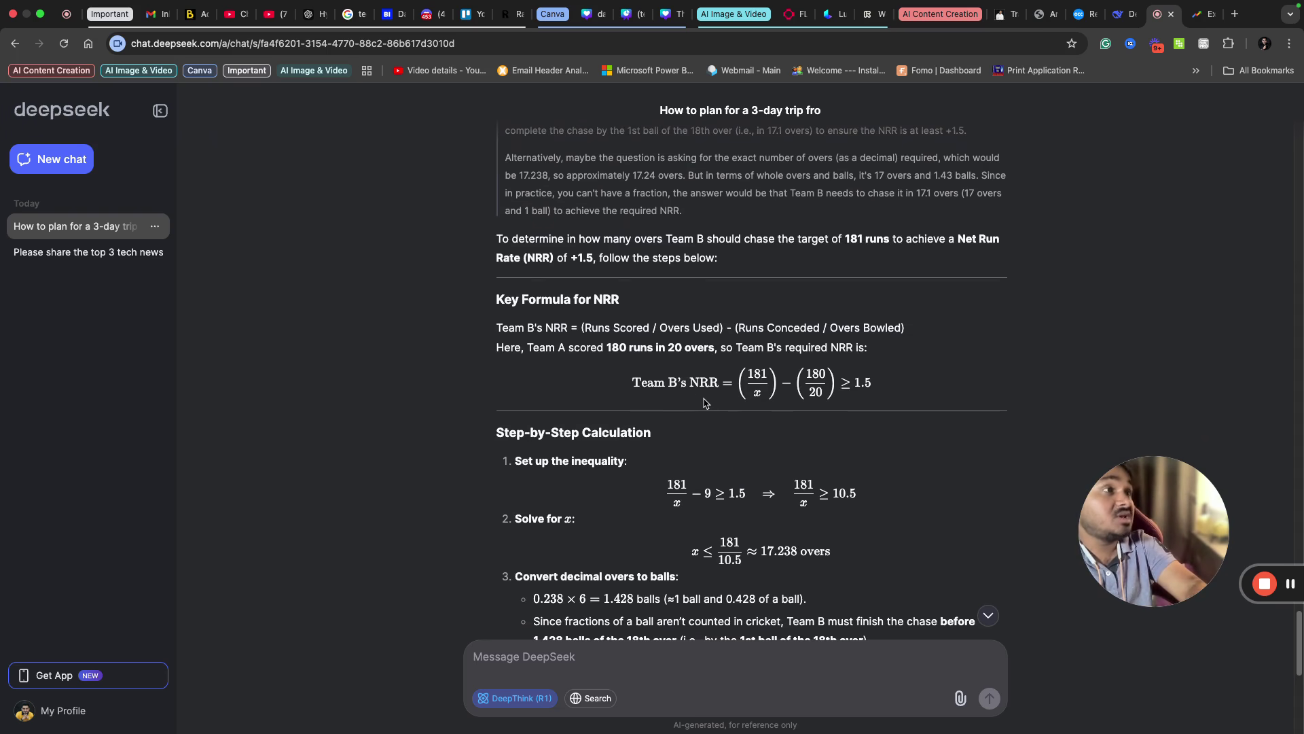
pyautogui.scroll(-1, 709, 402)
pyautogui.scroll(-9, 710, 404)
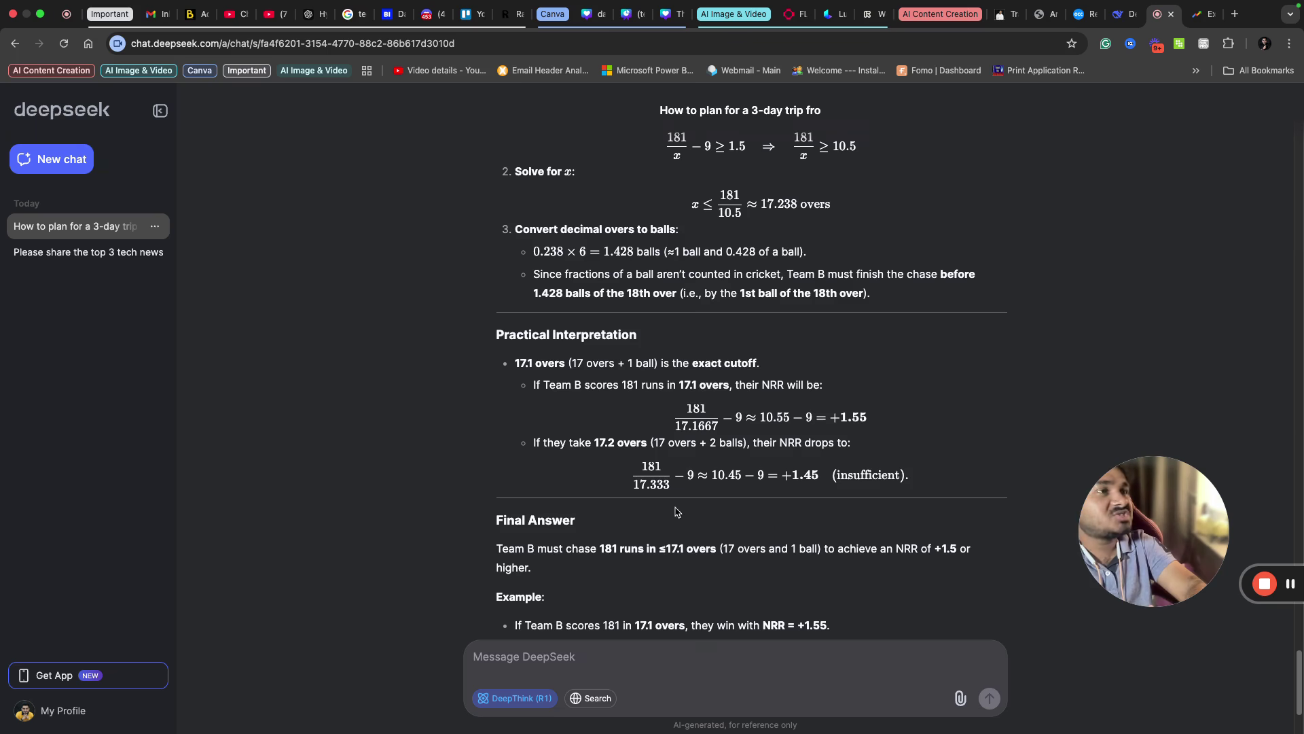
pyautogui.scroll(-2, 620, 543)
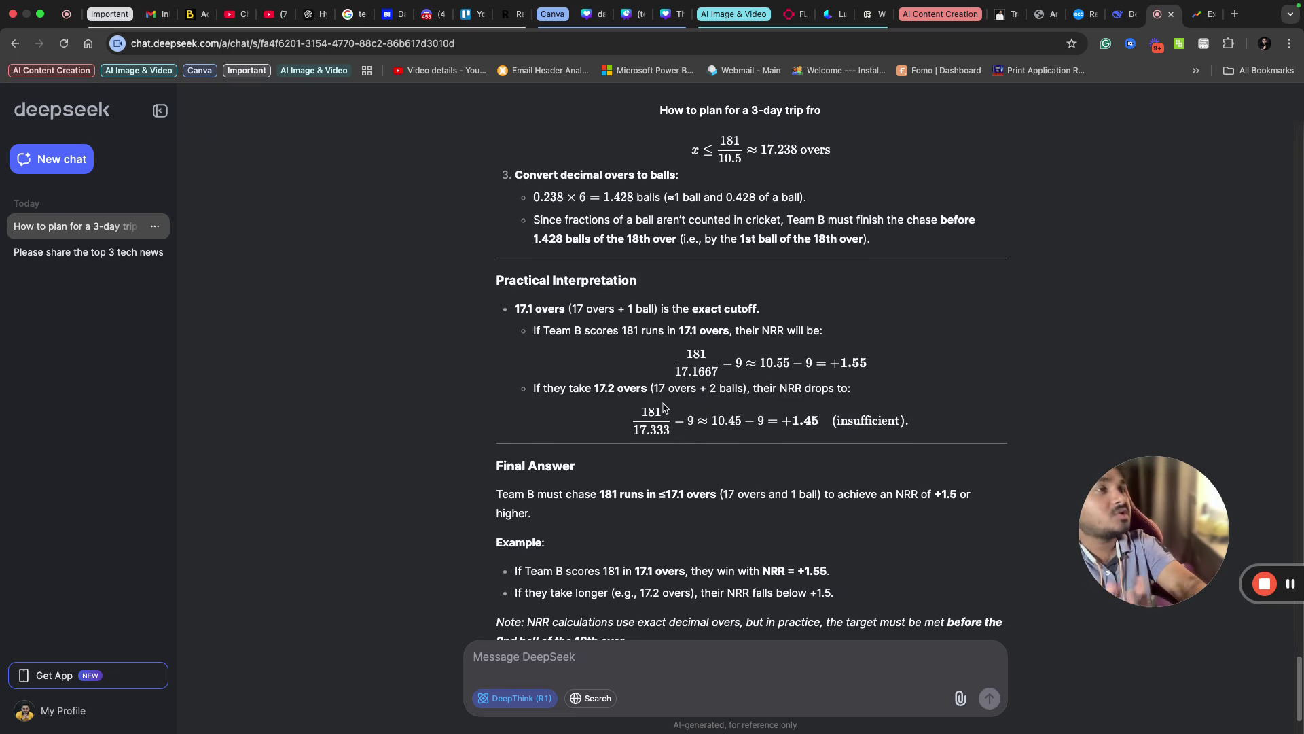
pyautogui.scroll(1, 833, 425)
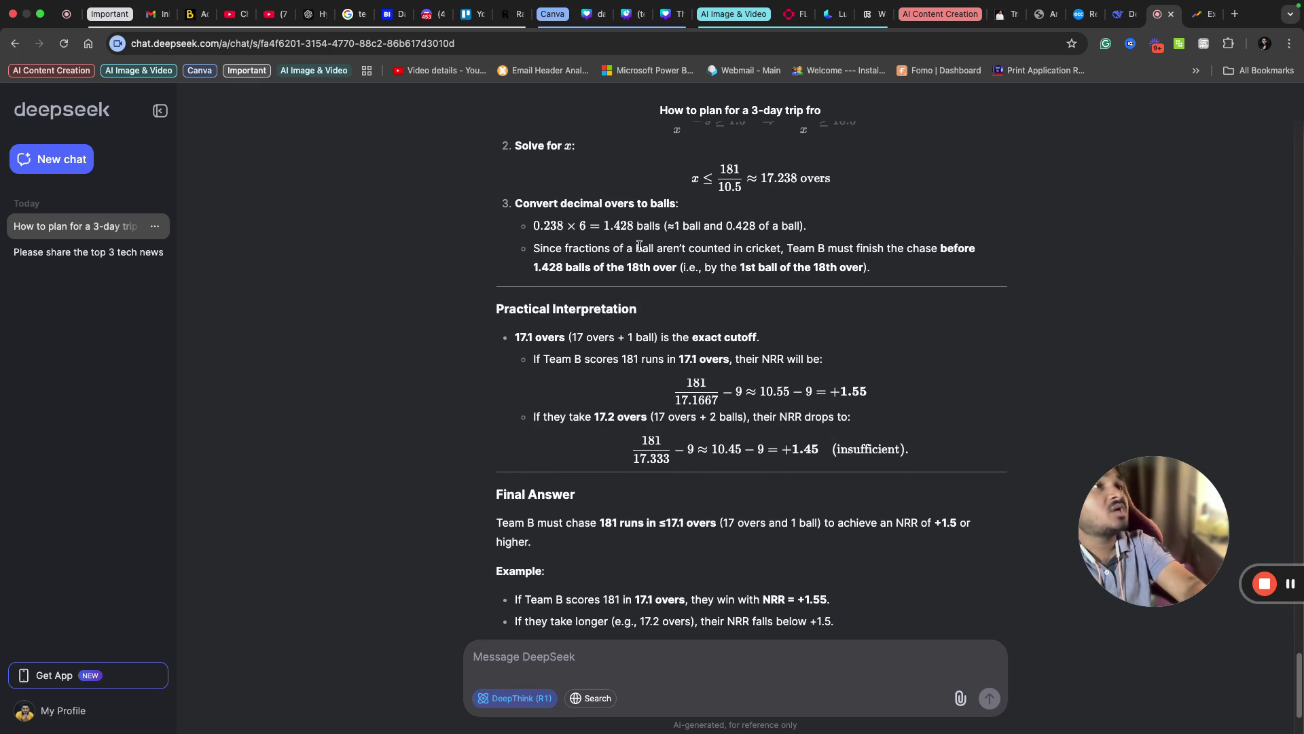
pyautogui.scroll(1, 606, 243)
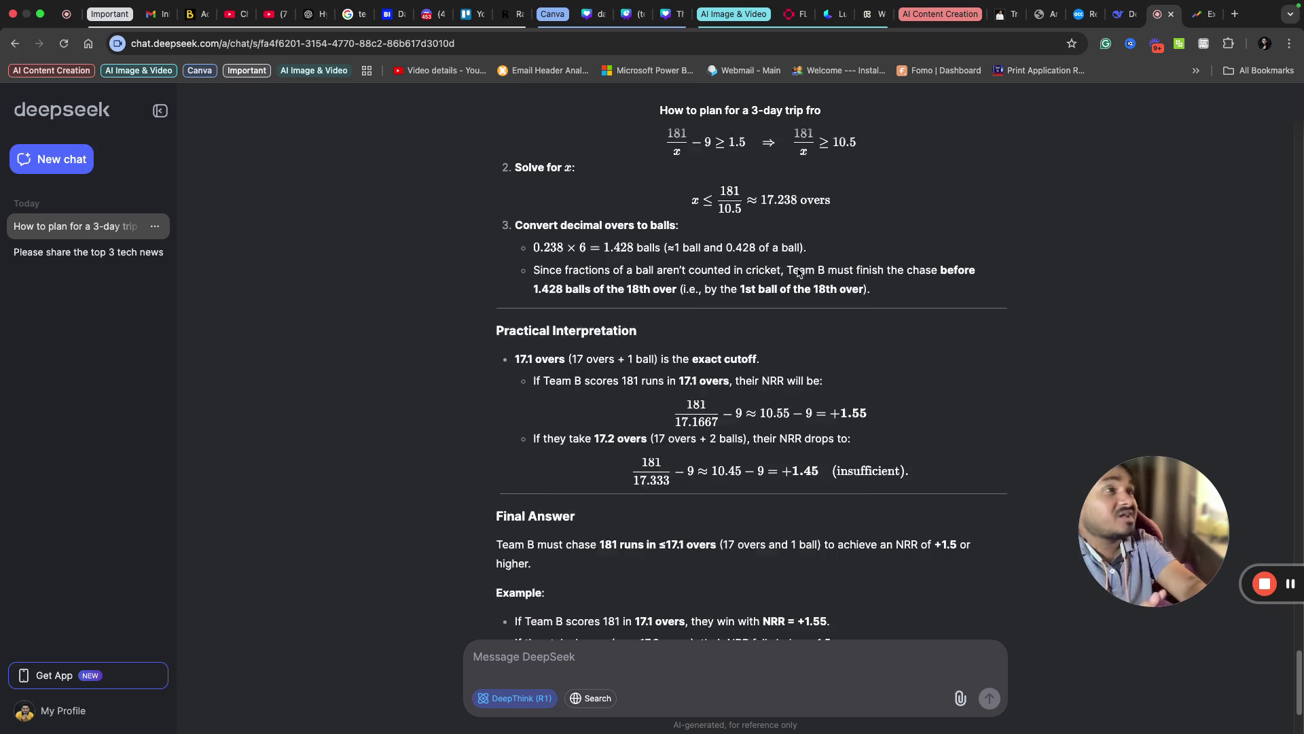
pyautogui.scroll(-5, 800, 273)
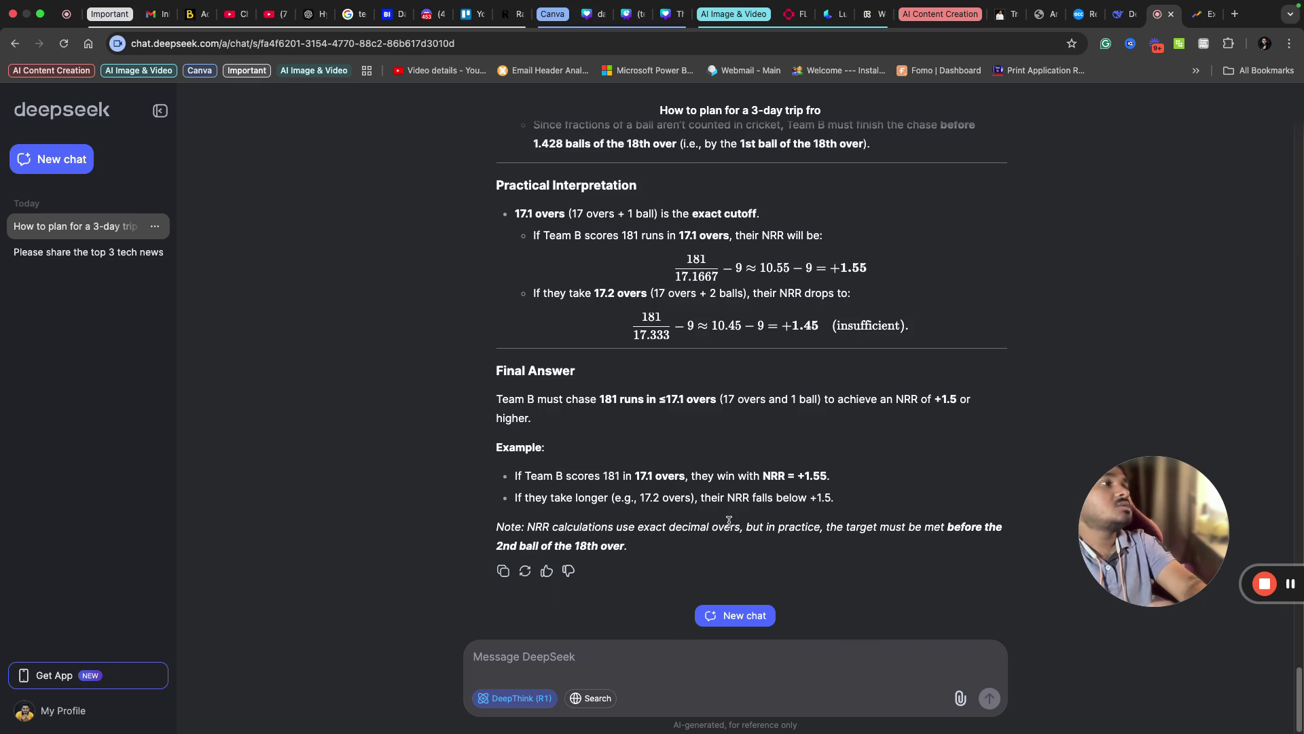
pyautogui.scroll(6, 744, 464)
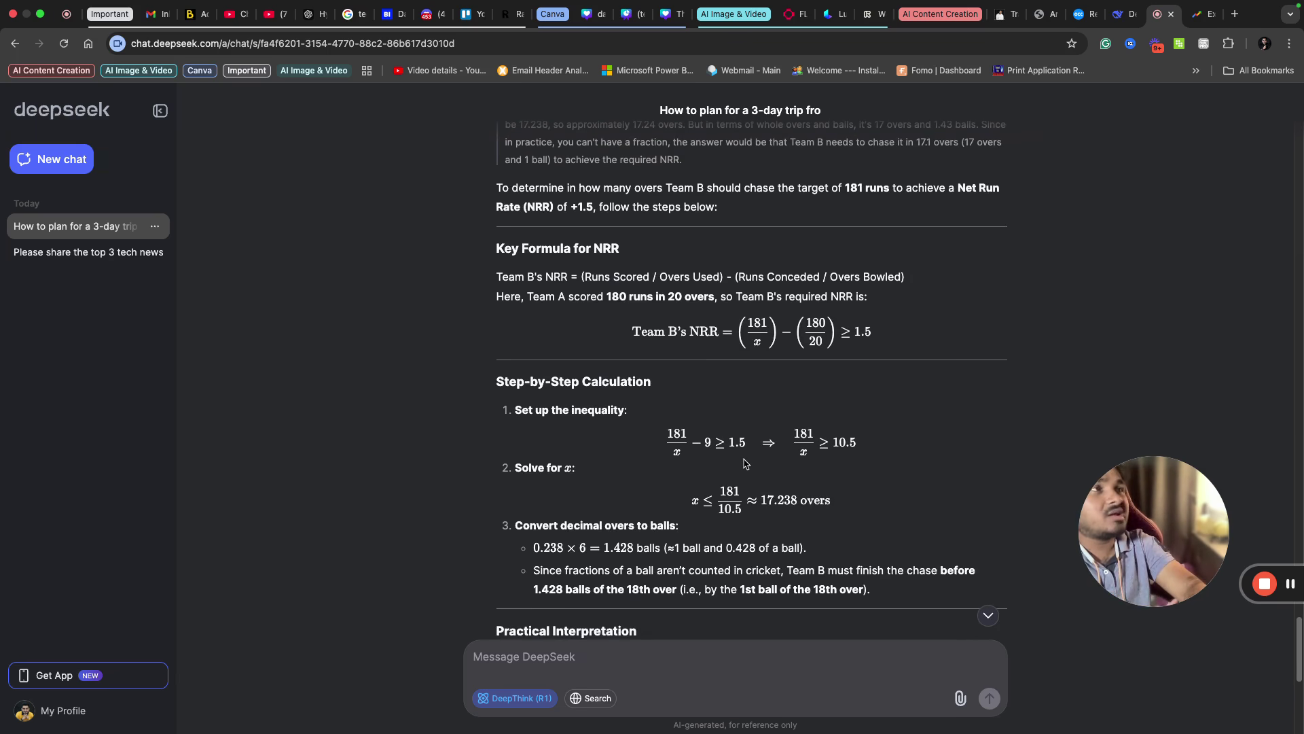
pyautogui.scroll(-6, 744, 463)
# Compare DeepSeek's NRR answer with ChatGPT's conclusion that team B must chase 181 by 17.1 overs.
pyautogui.click(314, 14)
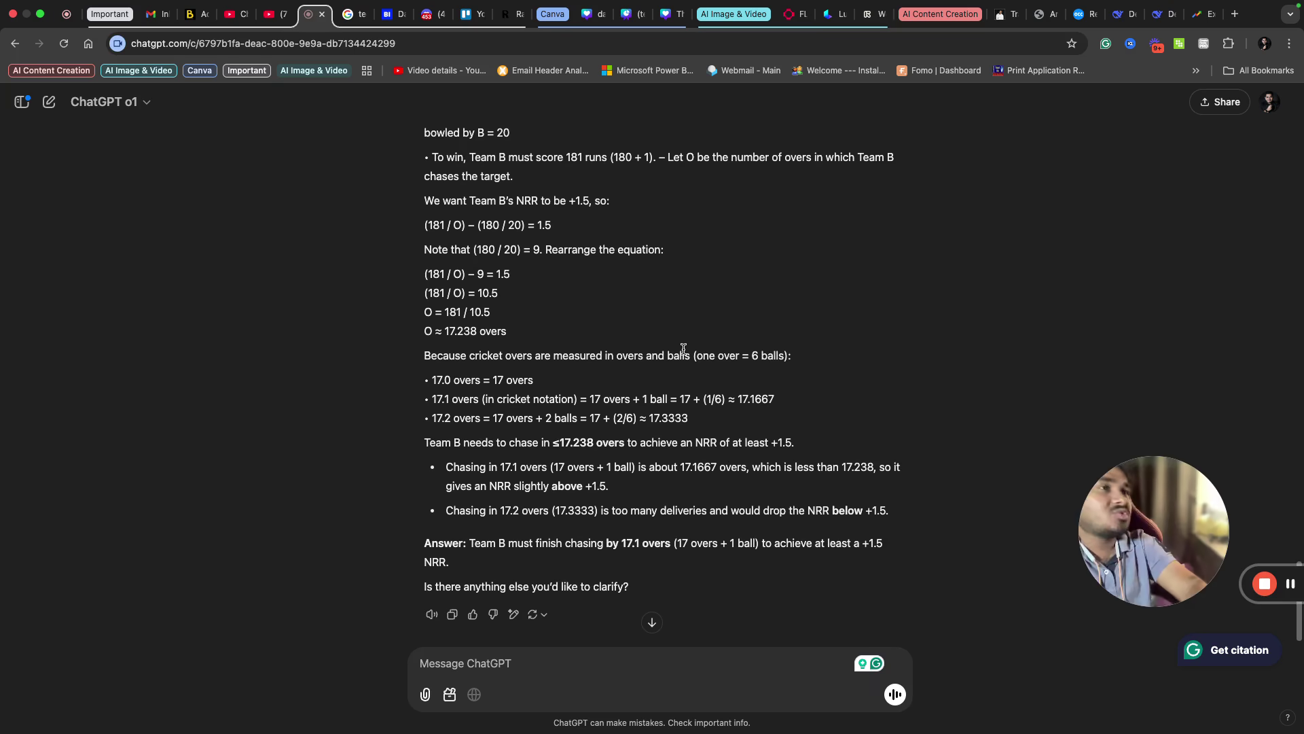
pyautogui.click(1155, 13)
pyautogui.scroll(10, 718, 338)
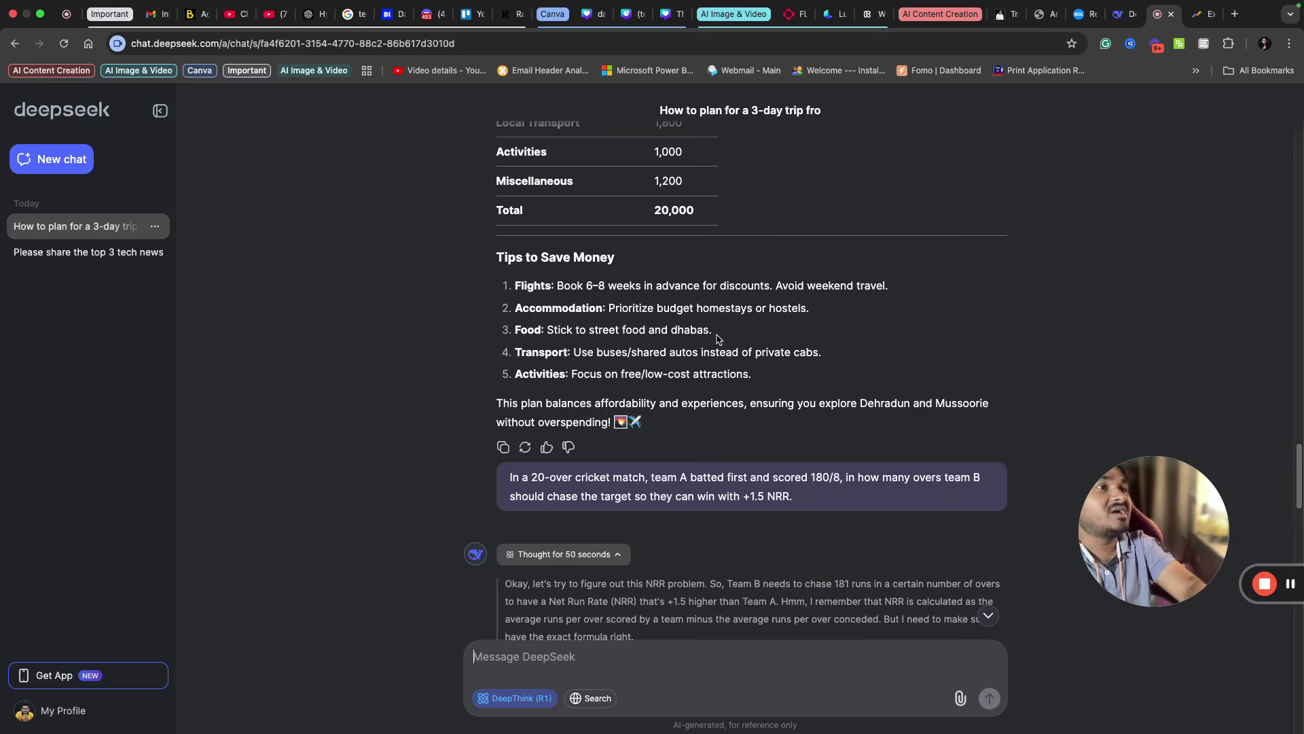
pyautogui.scroll(-15, 676, 577)
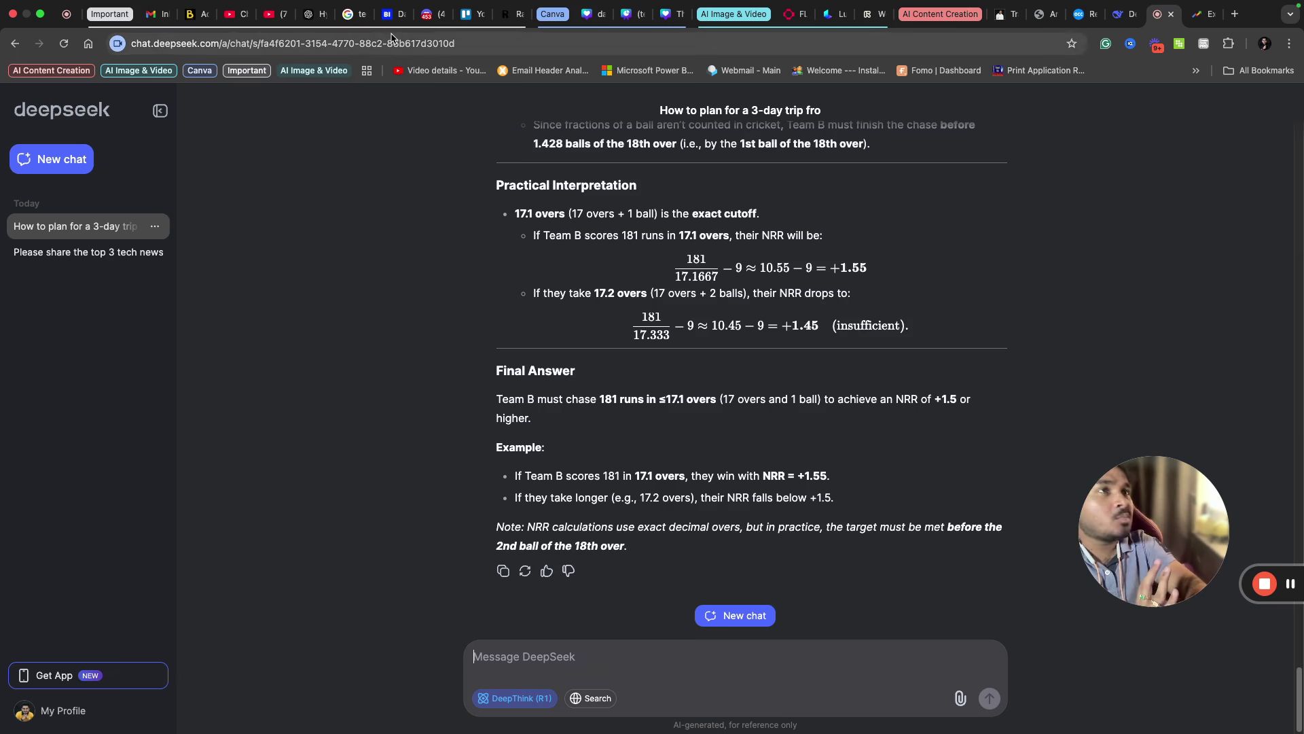
pyautogui.click(313, 14)
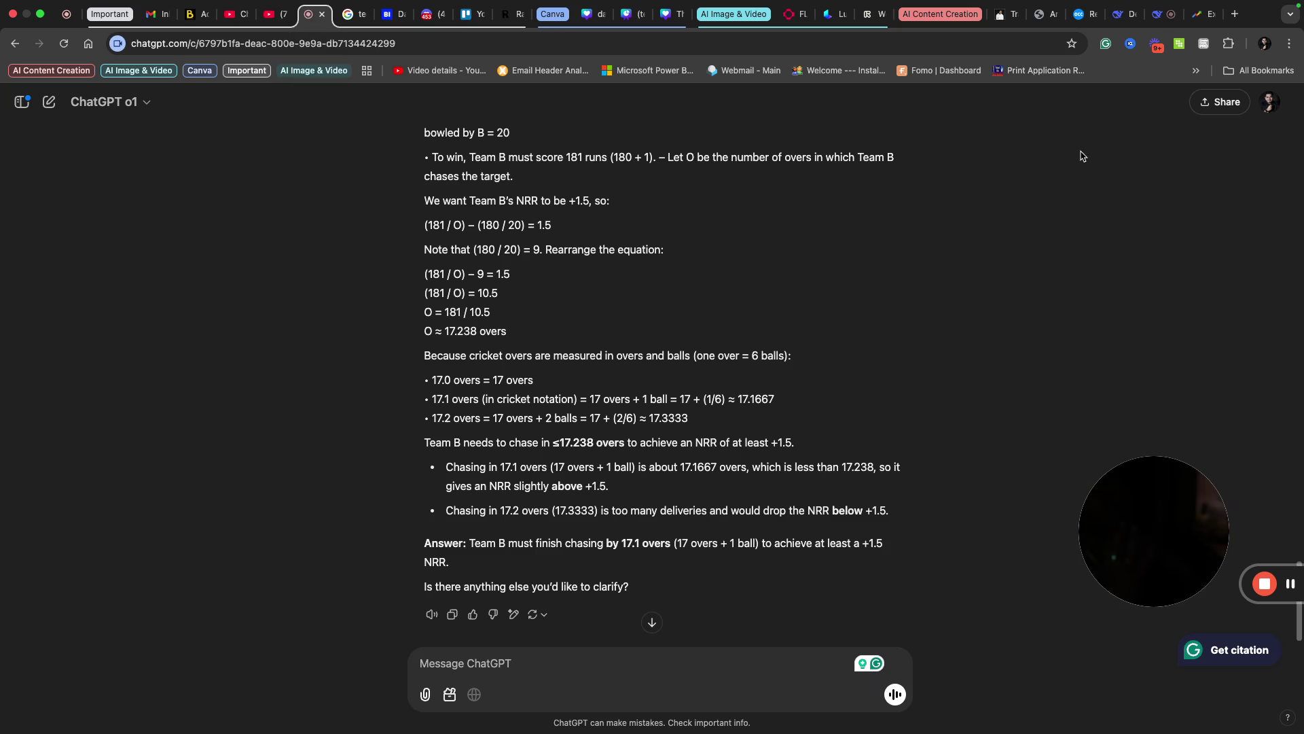
# Search Google Trends Explore for 'Apple iphone'.
pyautogui.click(1203, 13)
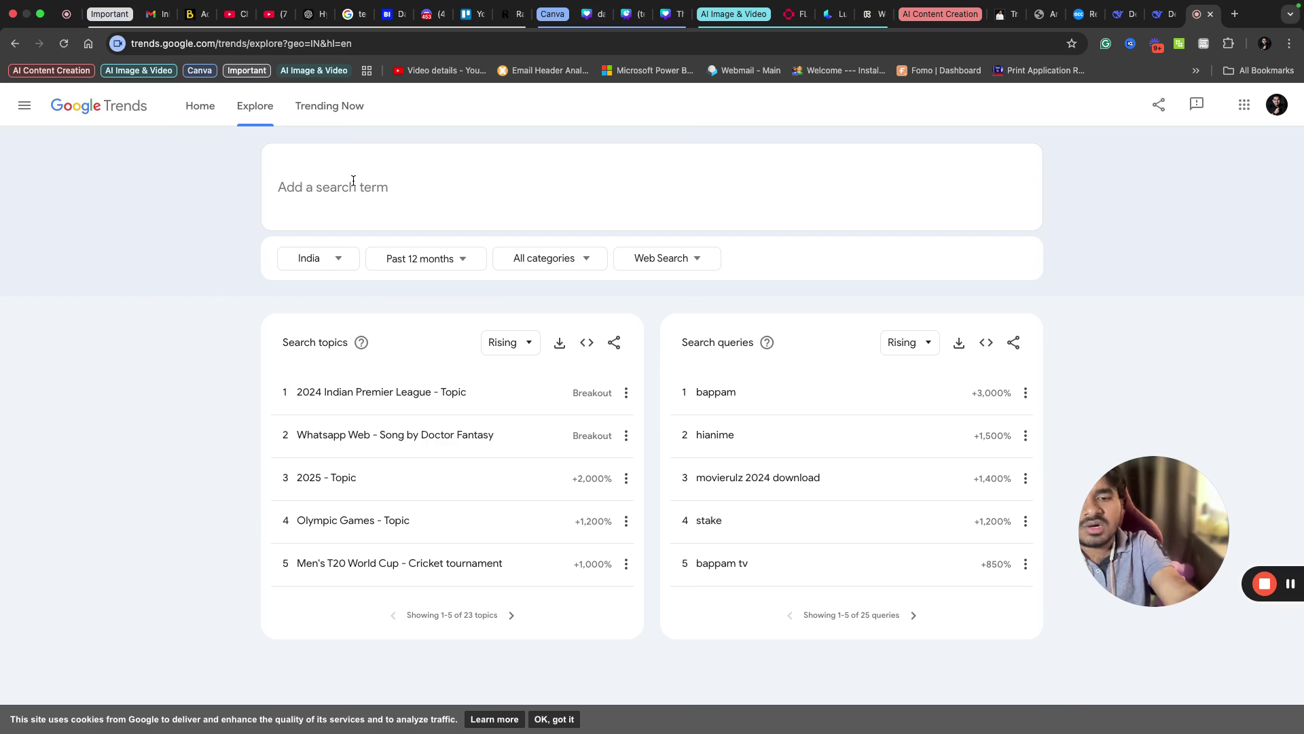
pyautogui.write('Apple iphone')
pyautogui.press('Return')
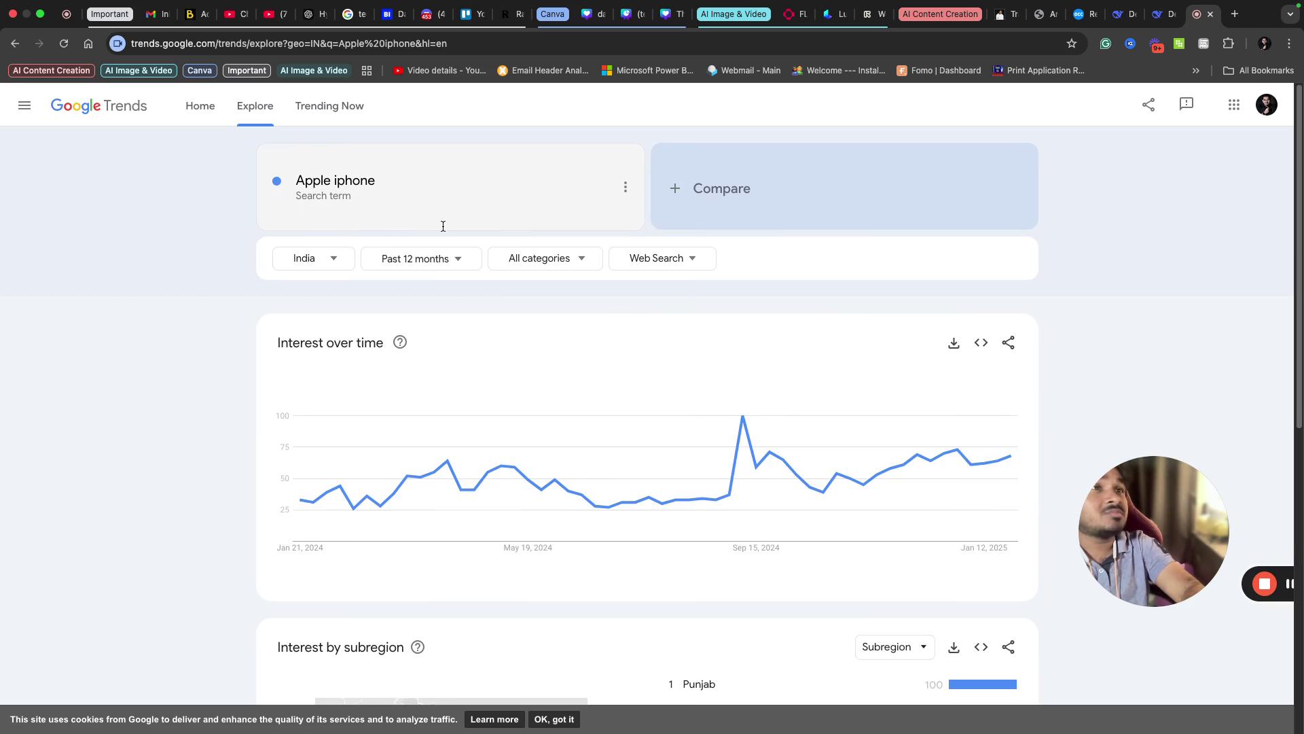
# Limit the chart to the past 30 days and download the interest-over-time CSV.
pyautogui.scroll(-1, 1102, 296)
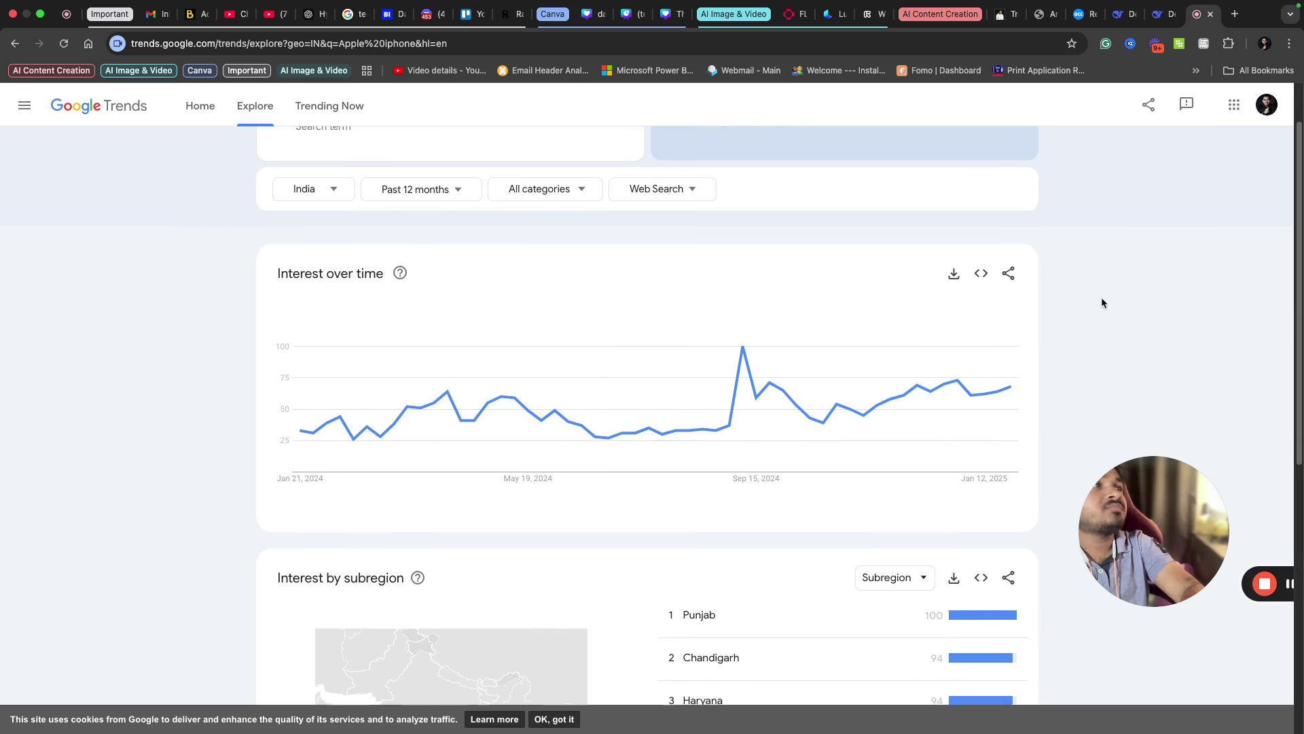
pyautogui.click(426, 188)
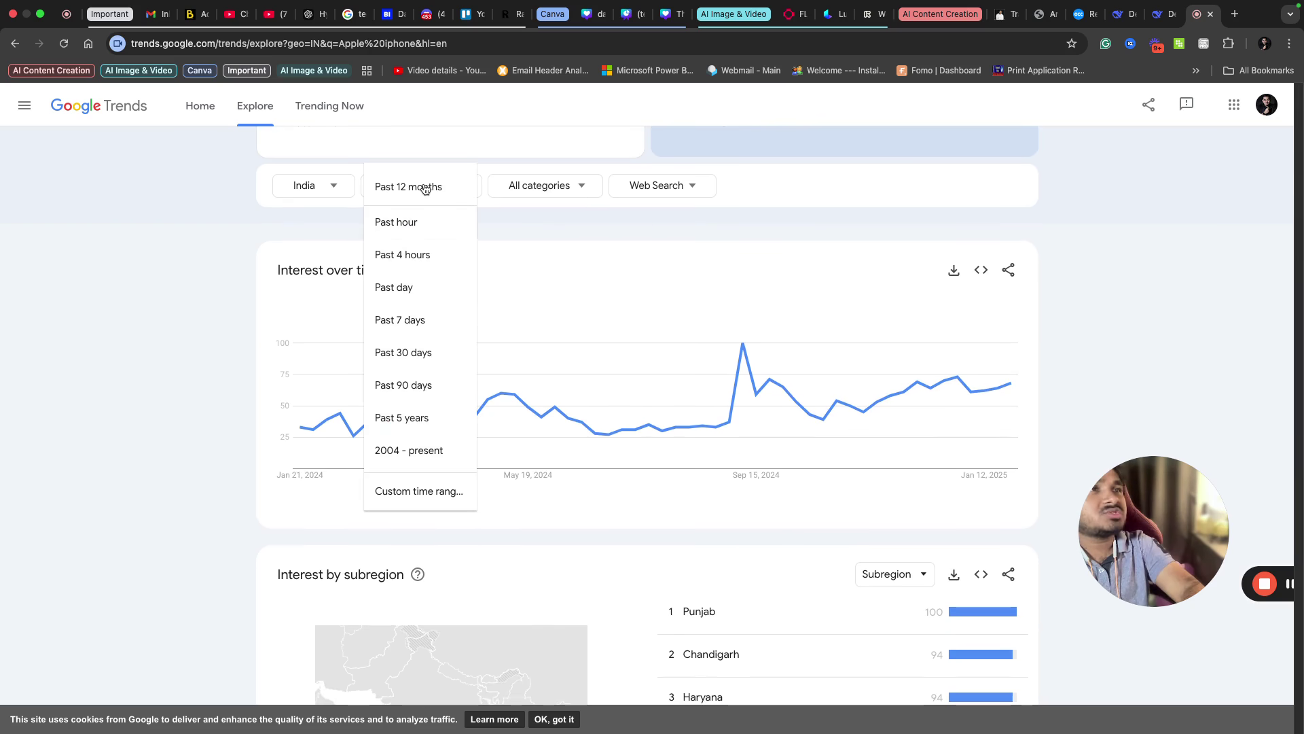
pyautogui.click(419, 359)
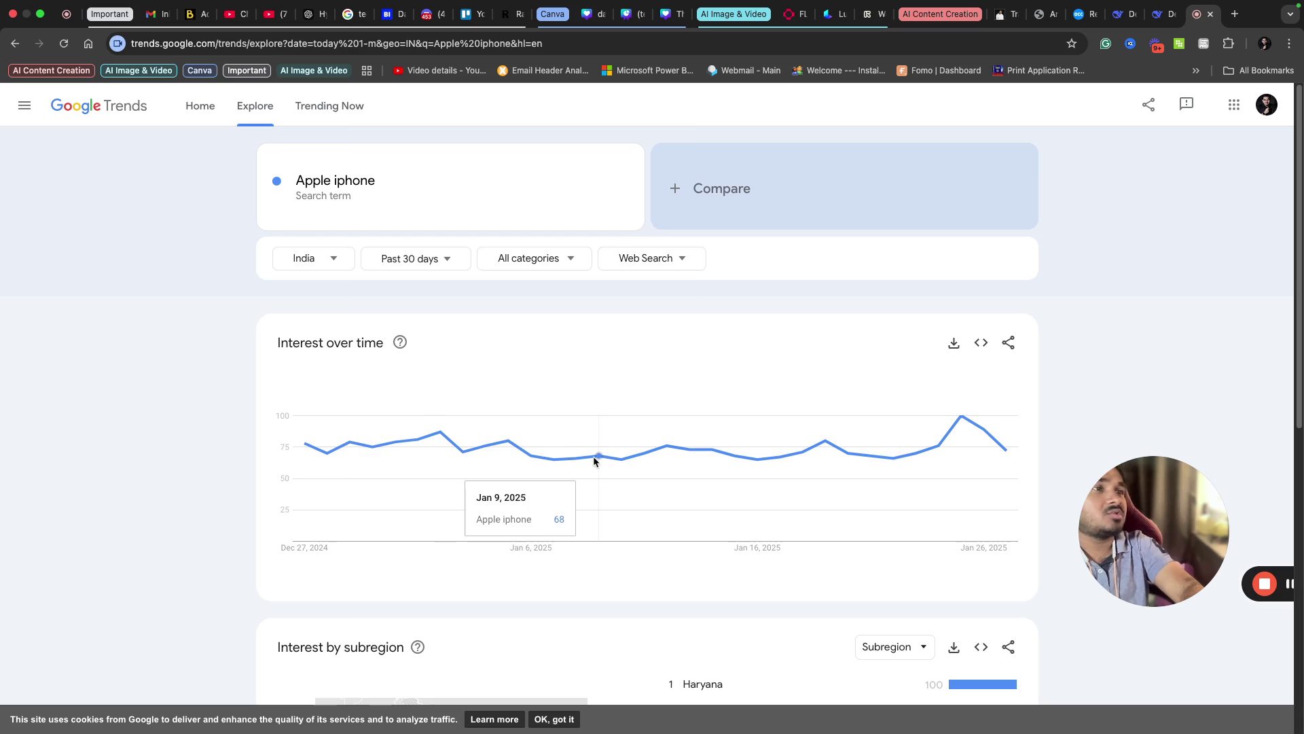
pyautogui.click(954, 346)
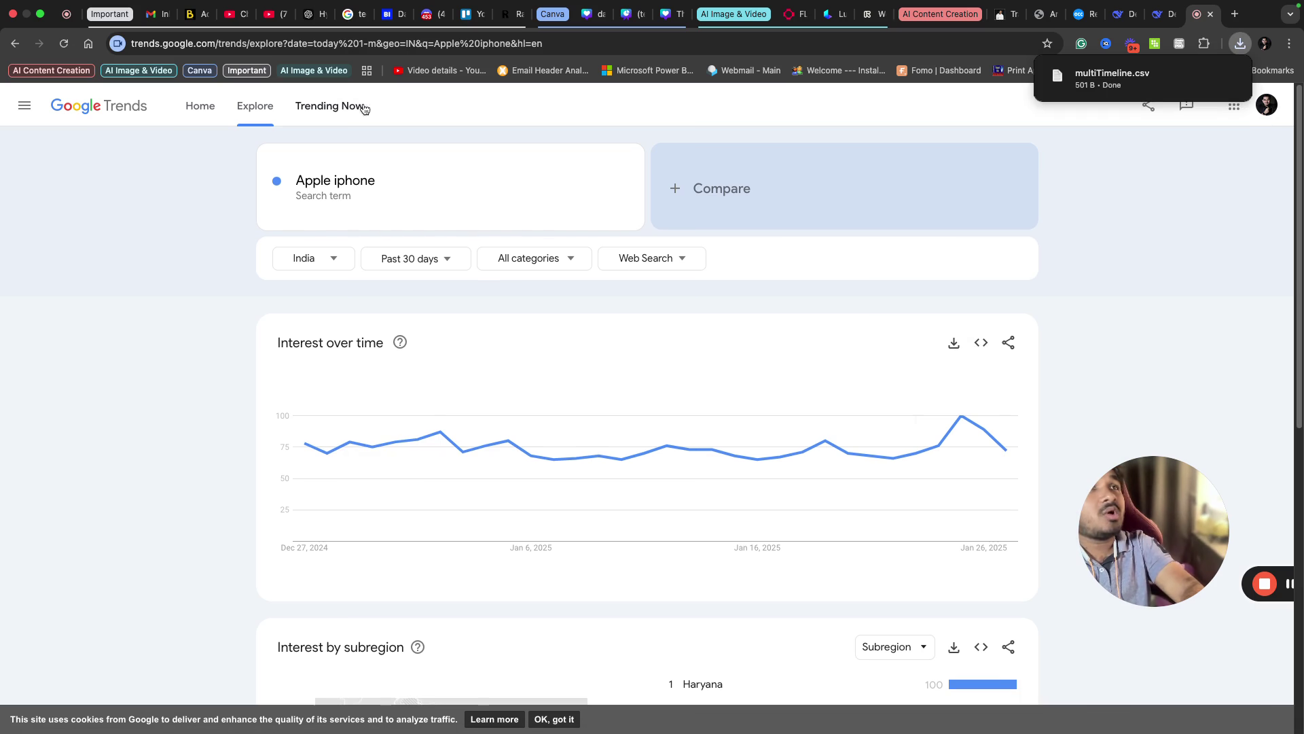
# Attach multiTimeline.csv from Downloads to a new message in the ChatGPT cricket conversation.
pyautogui.click(321, 15)
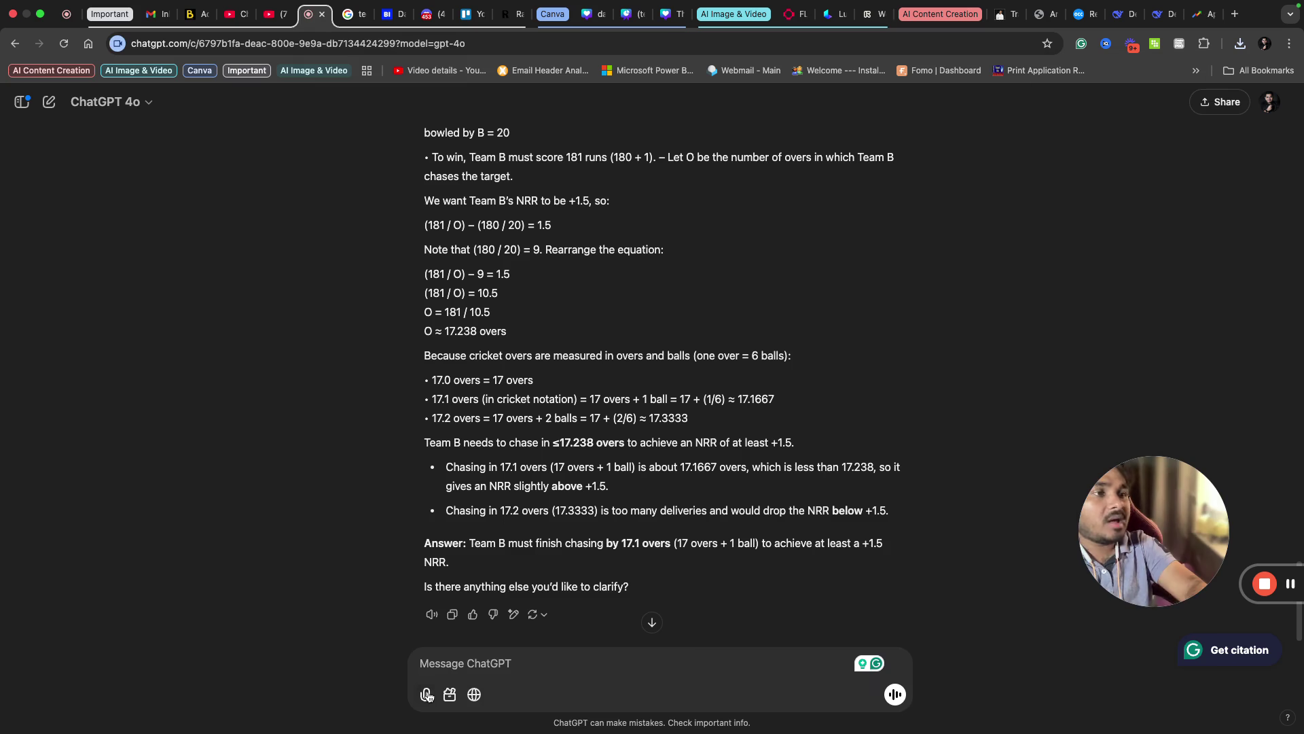
pyautogui.click(425, 694)
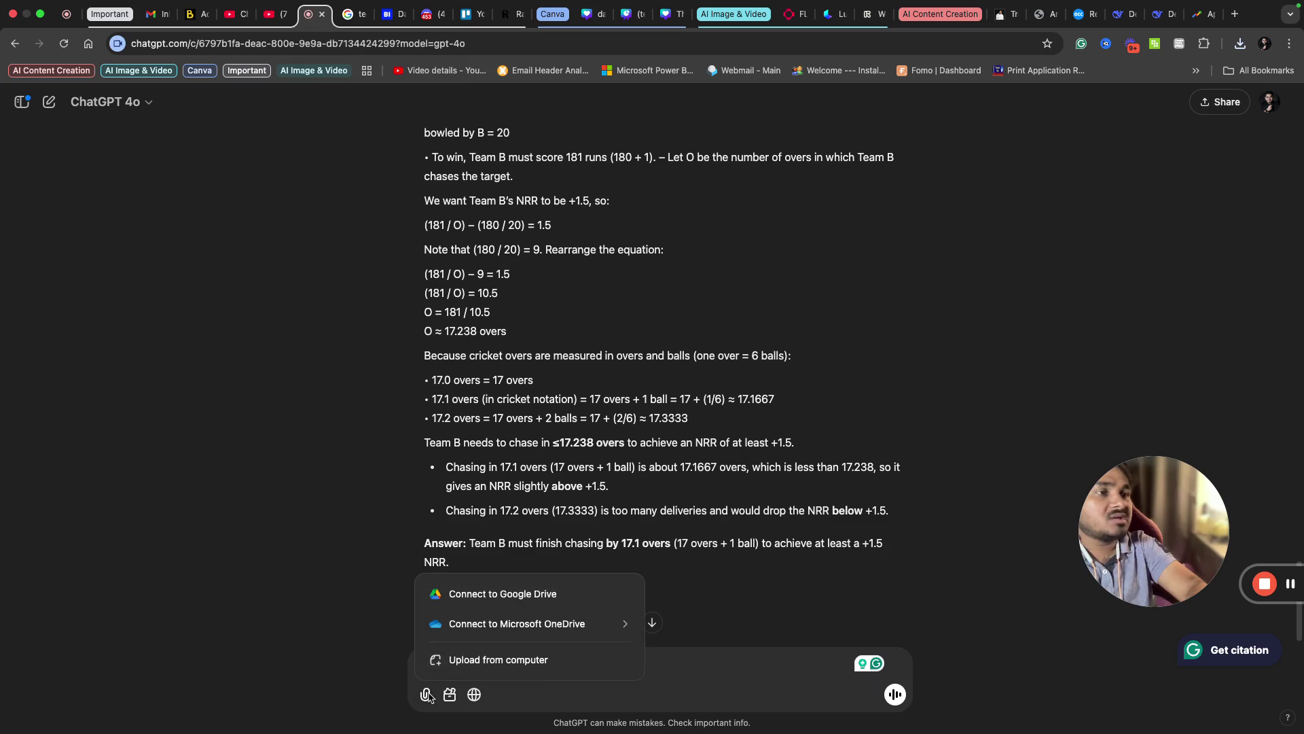
pyautogui.click(486, 661)
pyautogui.click(532, 362)
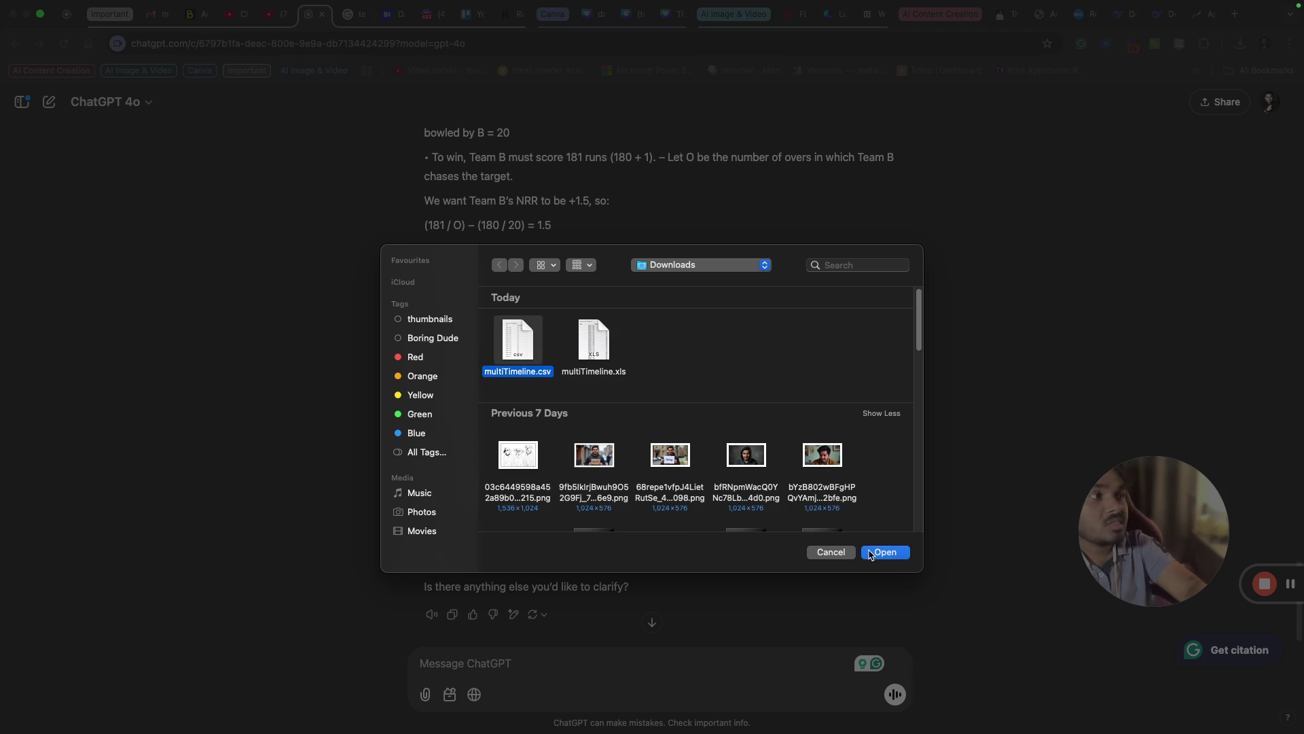
pyautogui.click(883, 552)
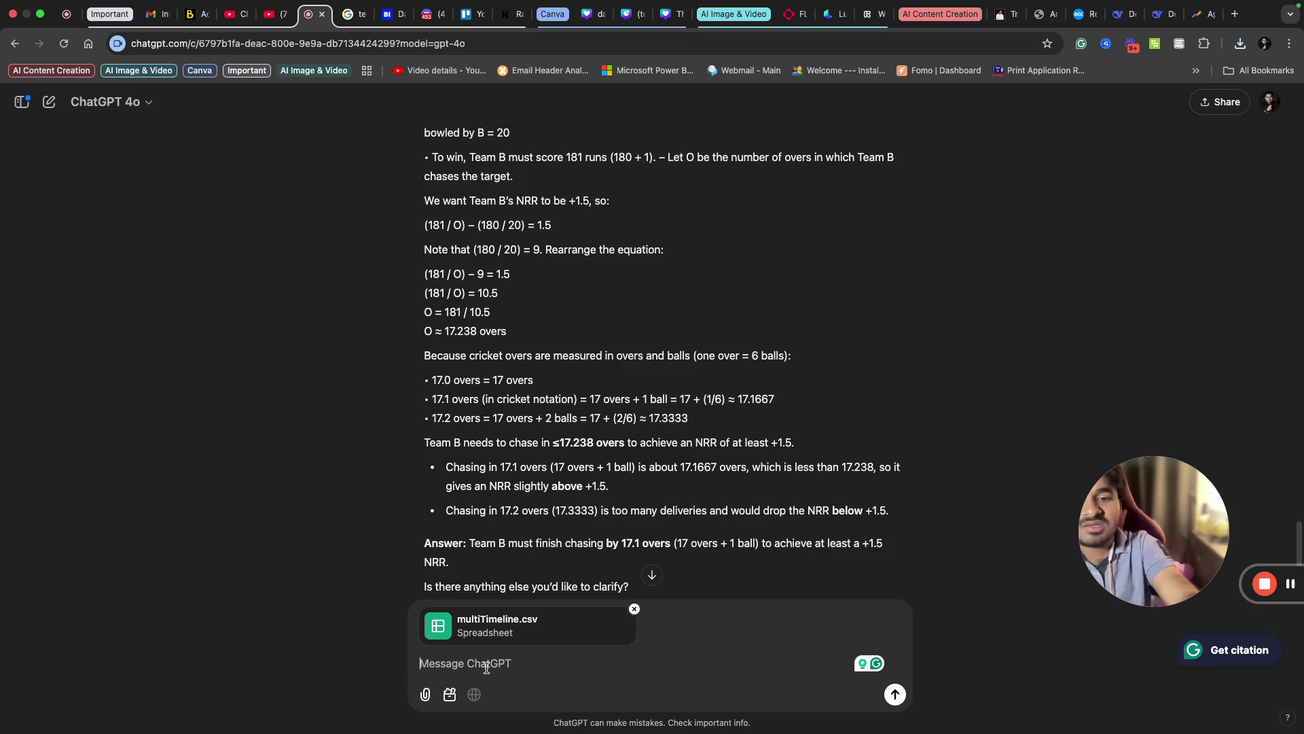
# Send ChatGPT a prompt asking for the appropriate chart to visualize the 30-day 'Apple iphone' trends.
pyautogui.write('This is the ')
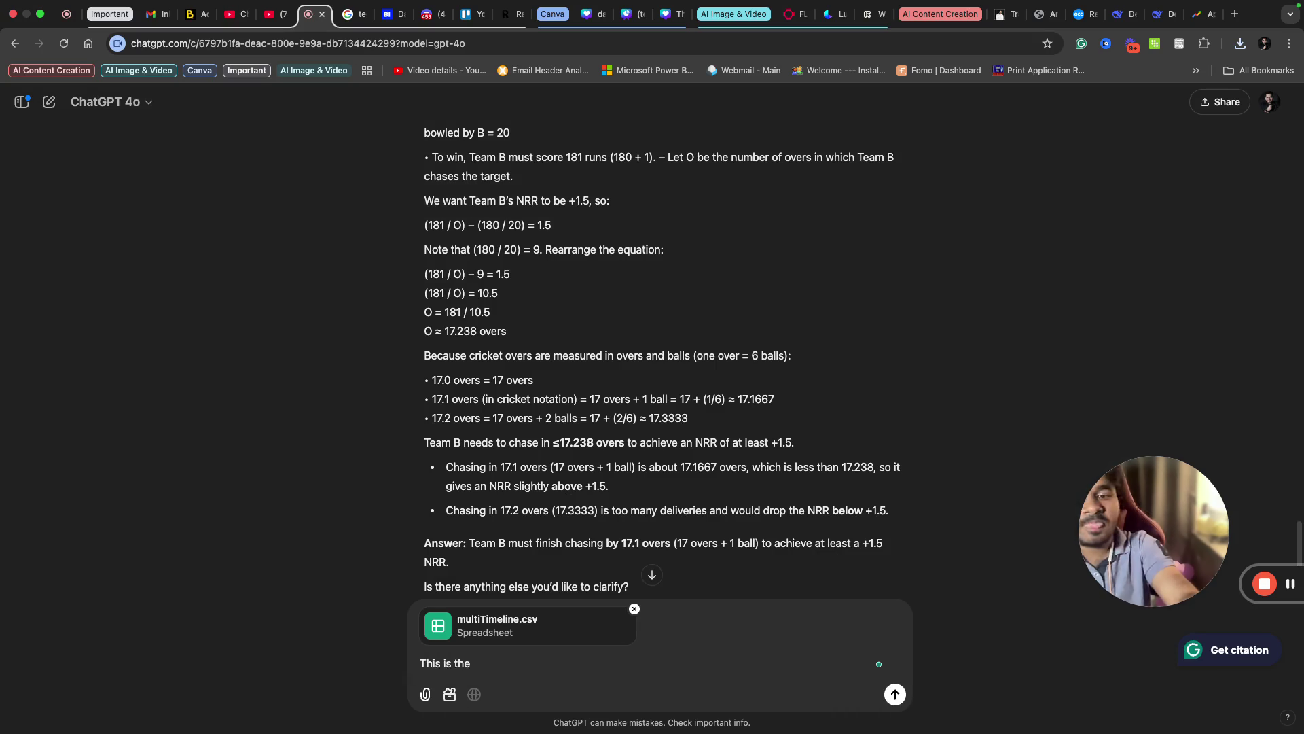
pyautogui.write('search his')
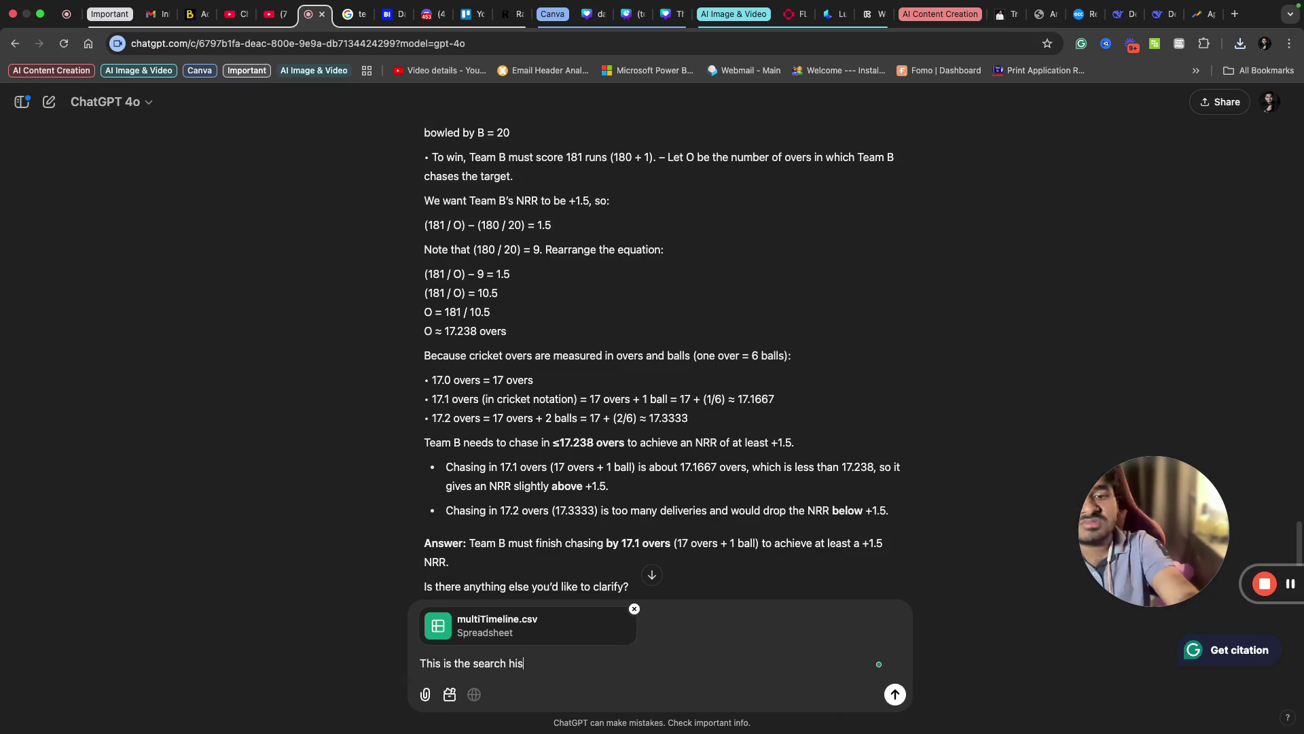
pyautogui.write('tory tre')
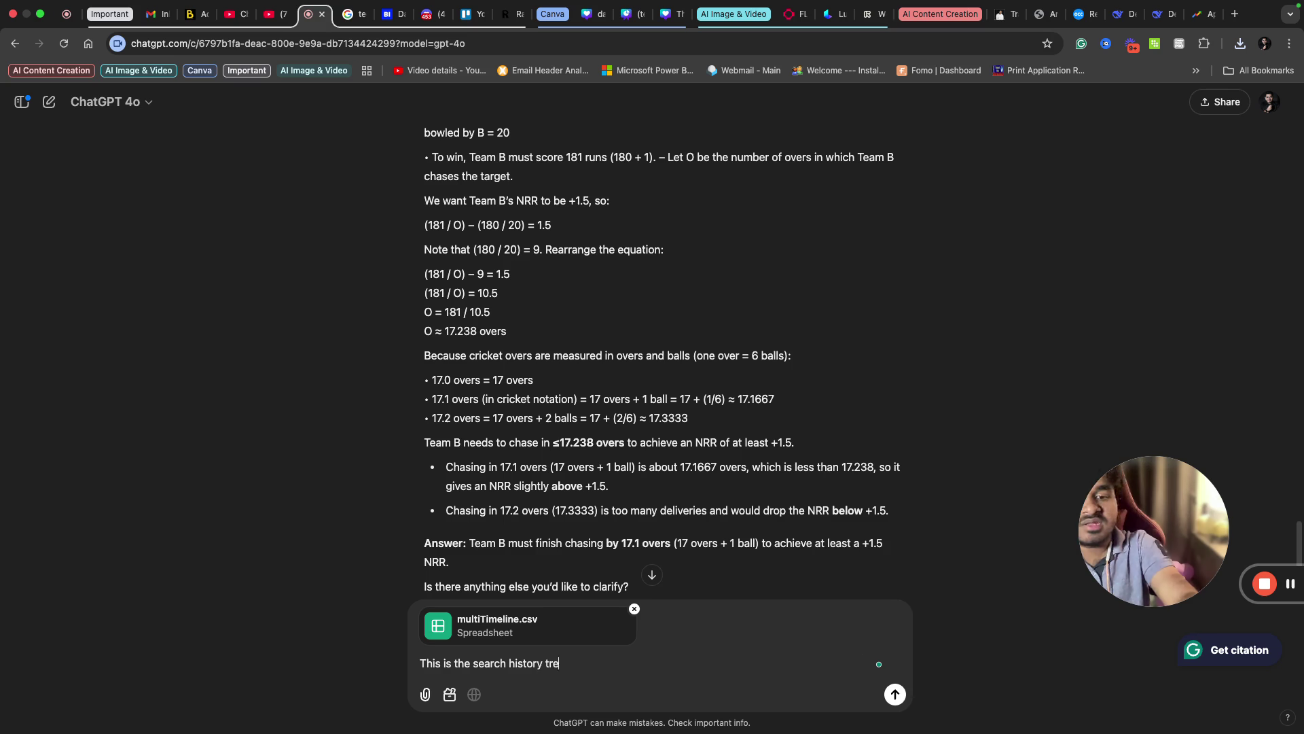
pyautogui.write('nds for the')
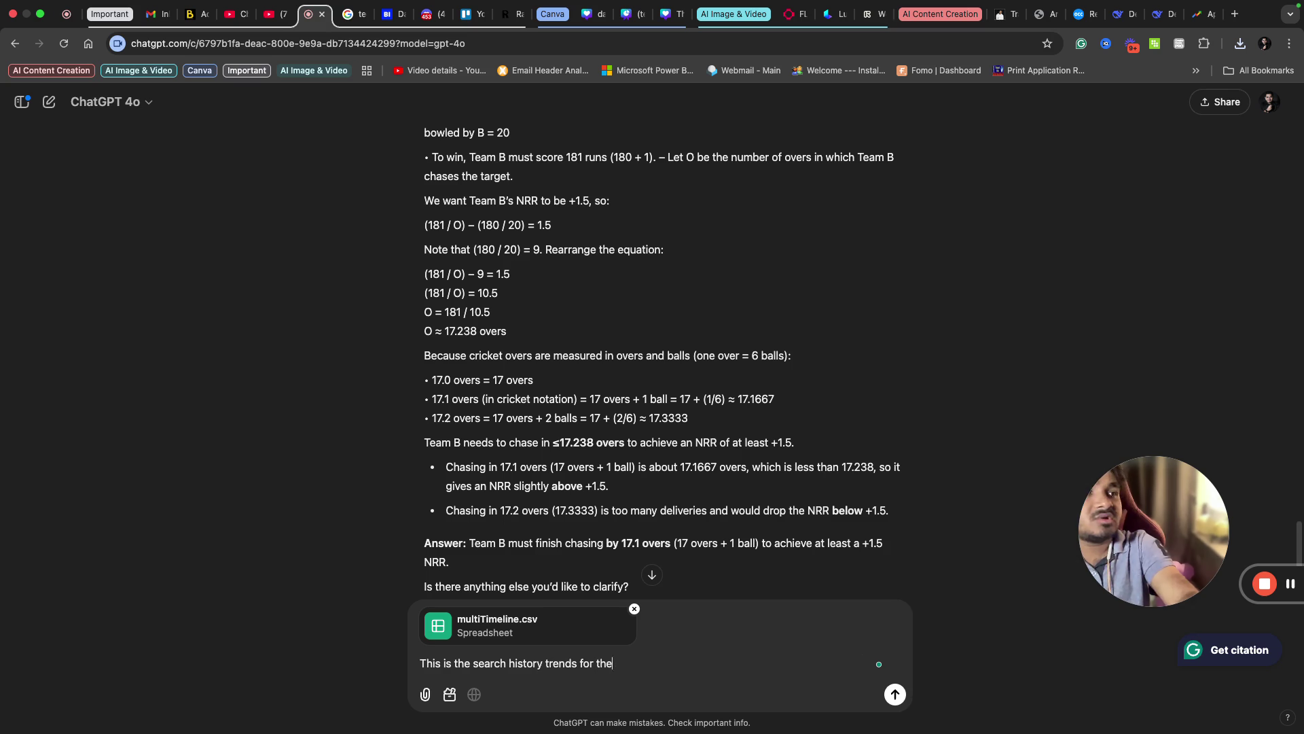
pyautogui.write(' keyword')
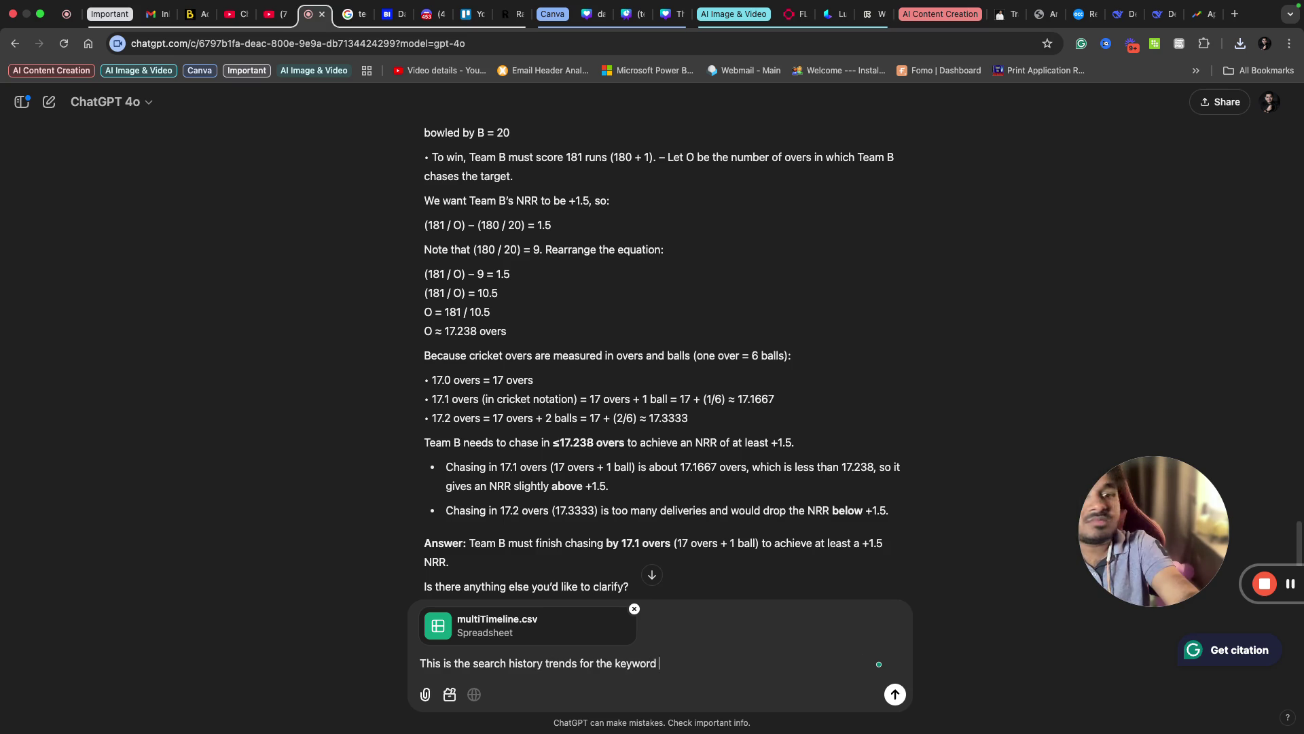
pyautogui.write(' "Apple i')
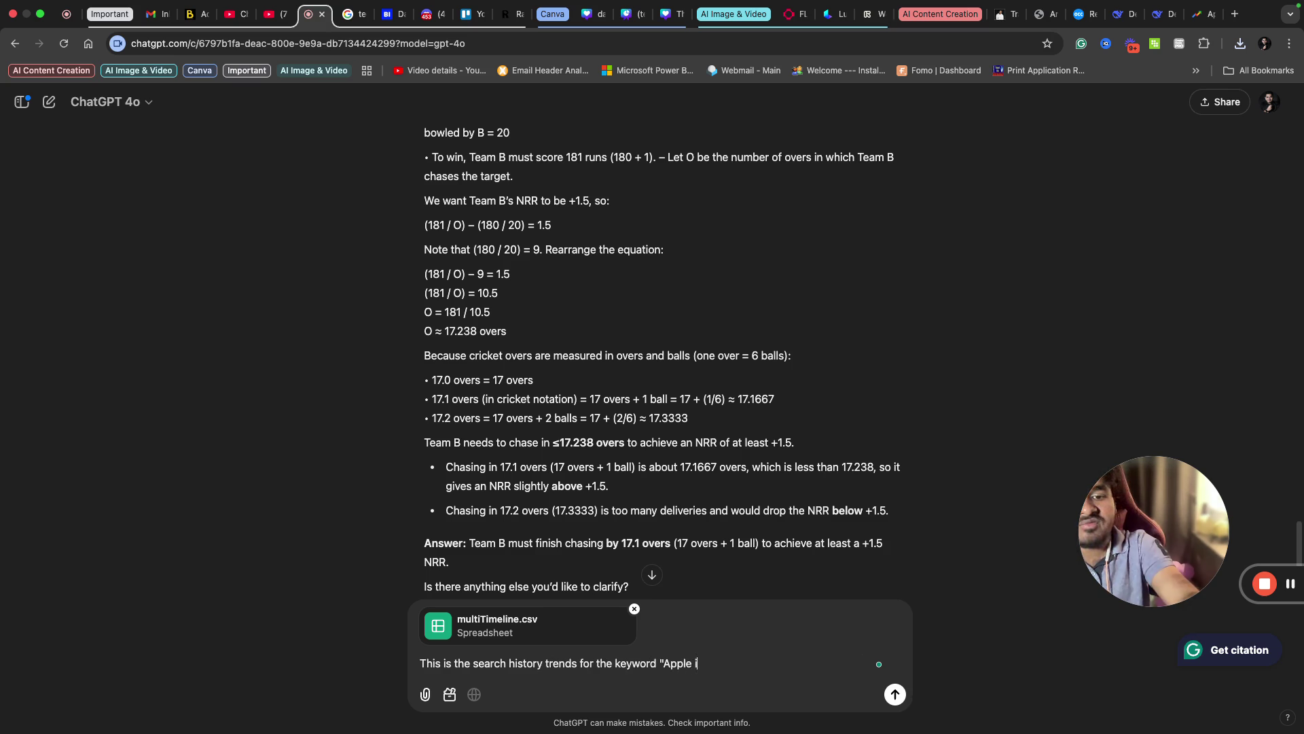
pyautogui.write('phone" for')
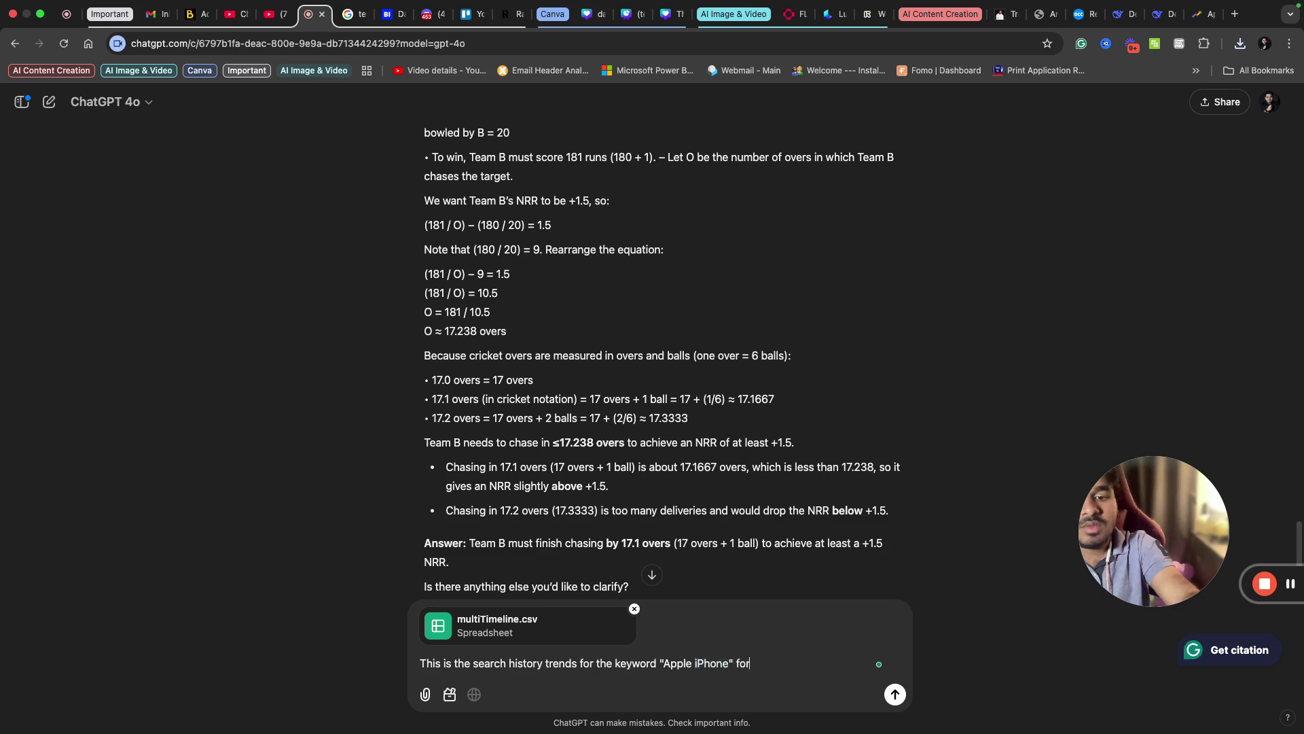
pyautogui.write(' the last ')
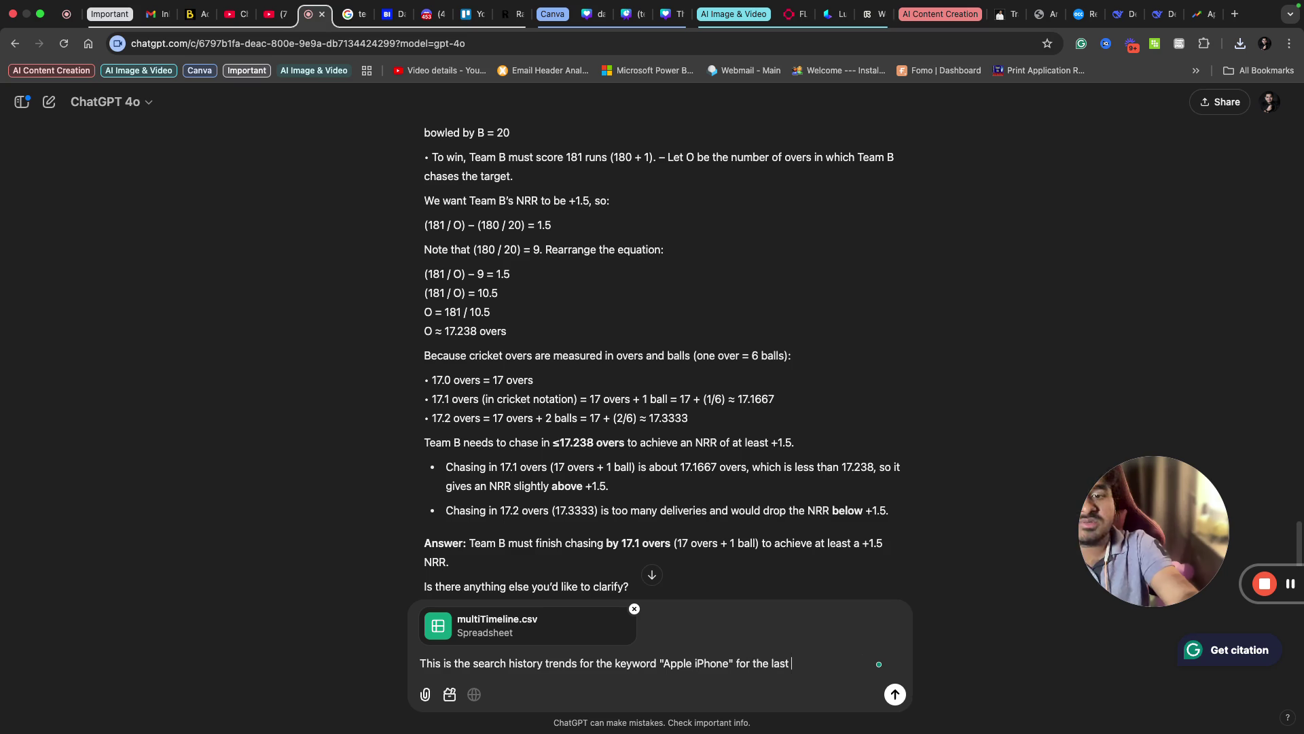
pyautogui.write('30 days in ')
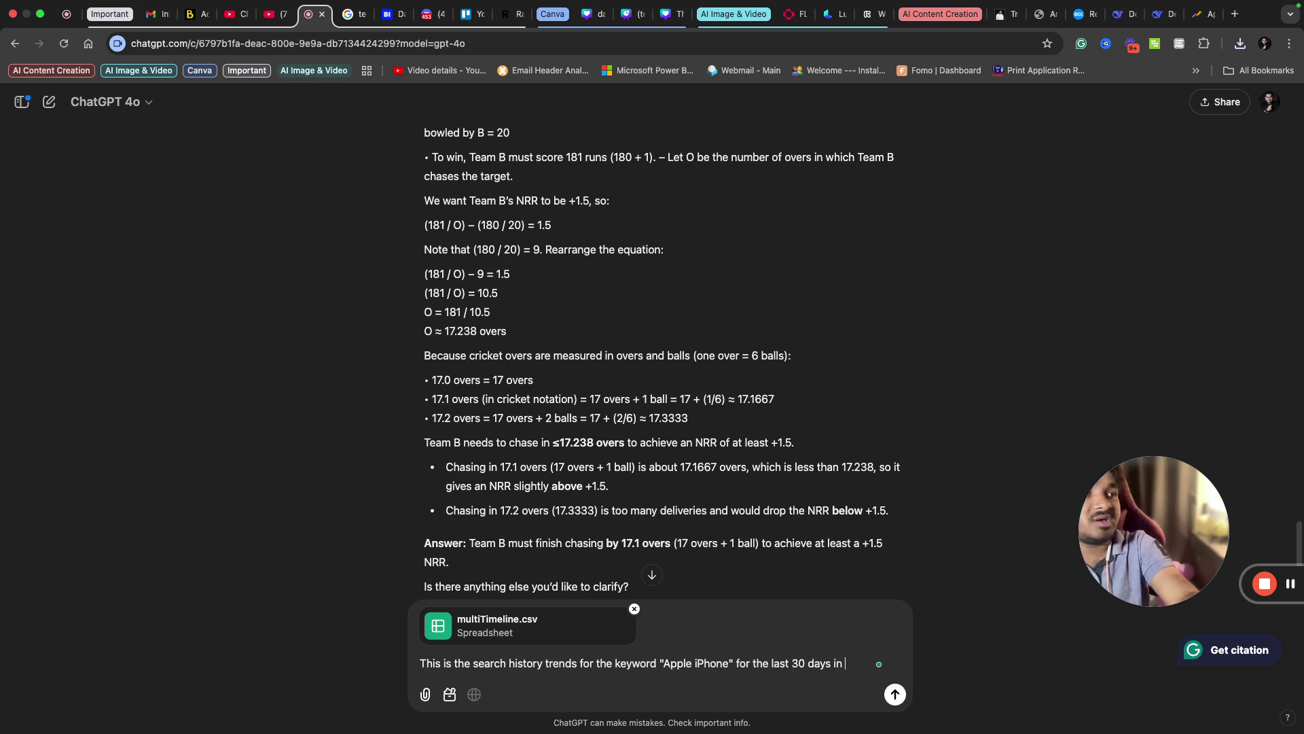
pyautogui.write('India. Can')
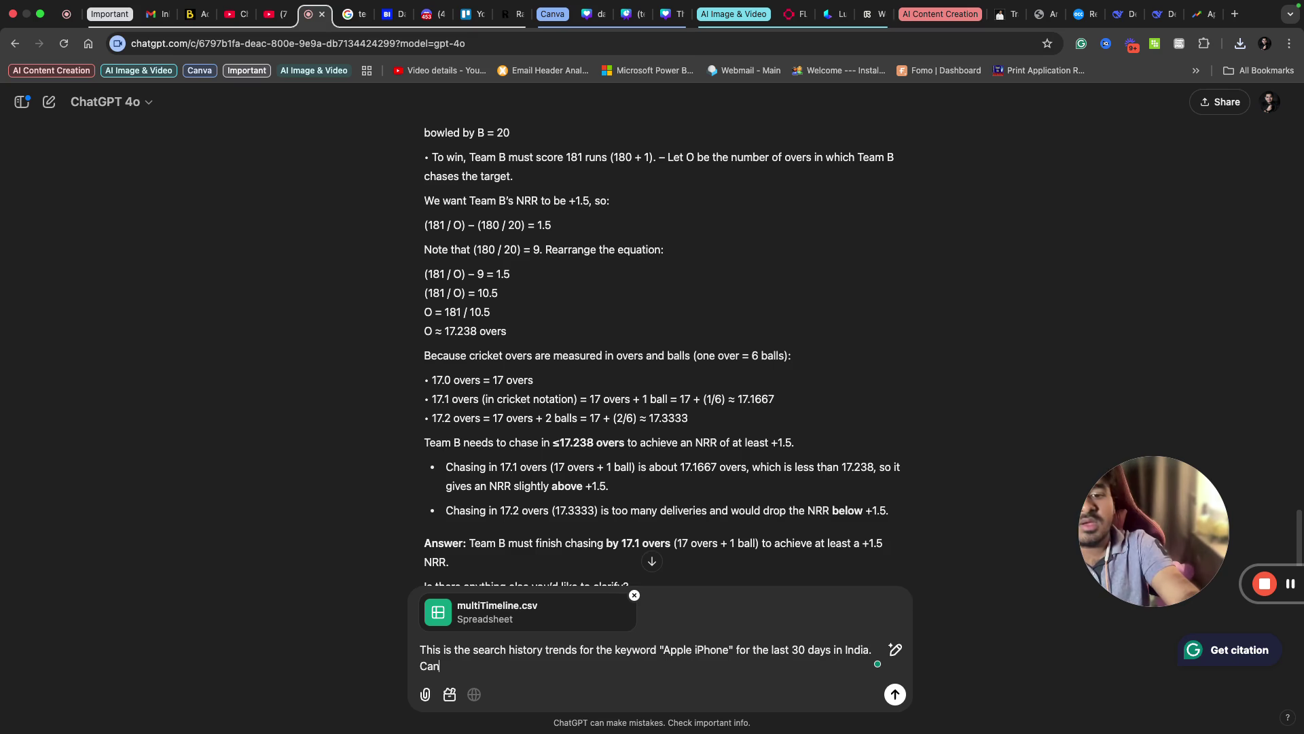
pyautogui.write(' you give me the')
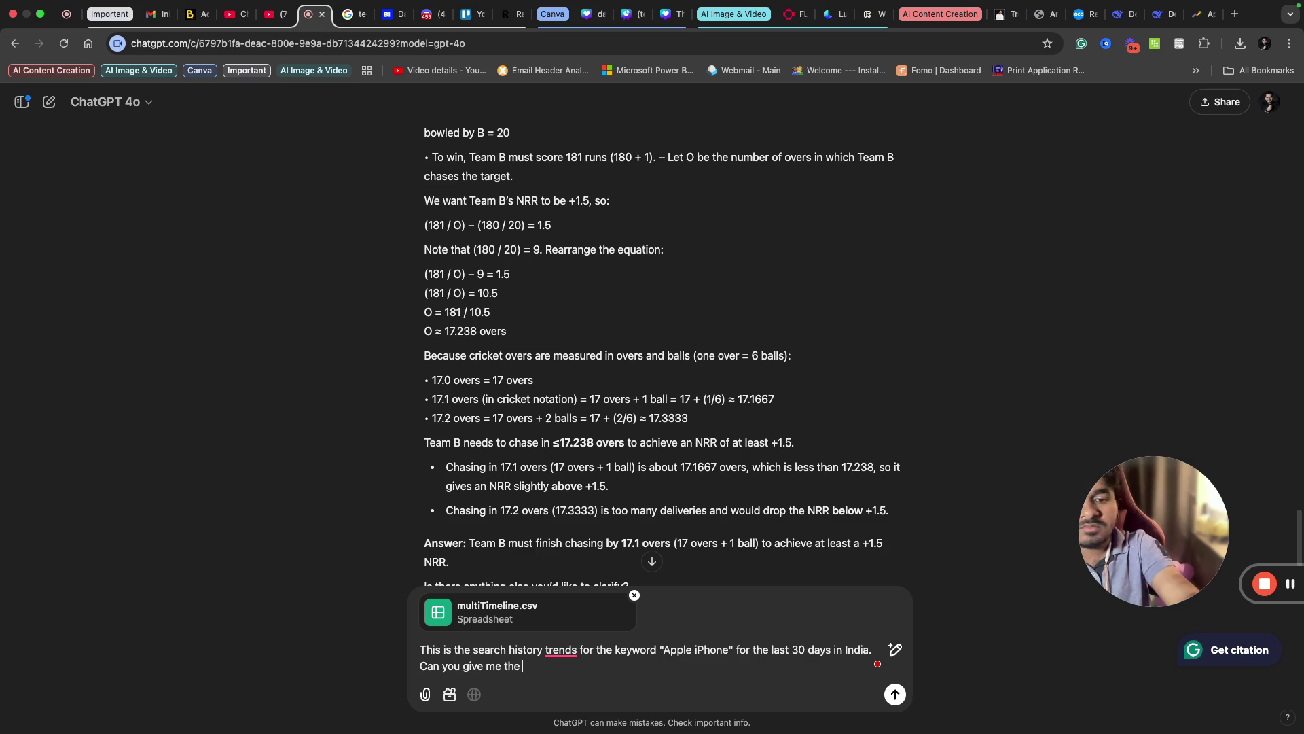
pyautogui.write('a')
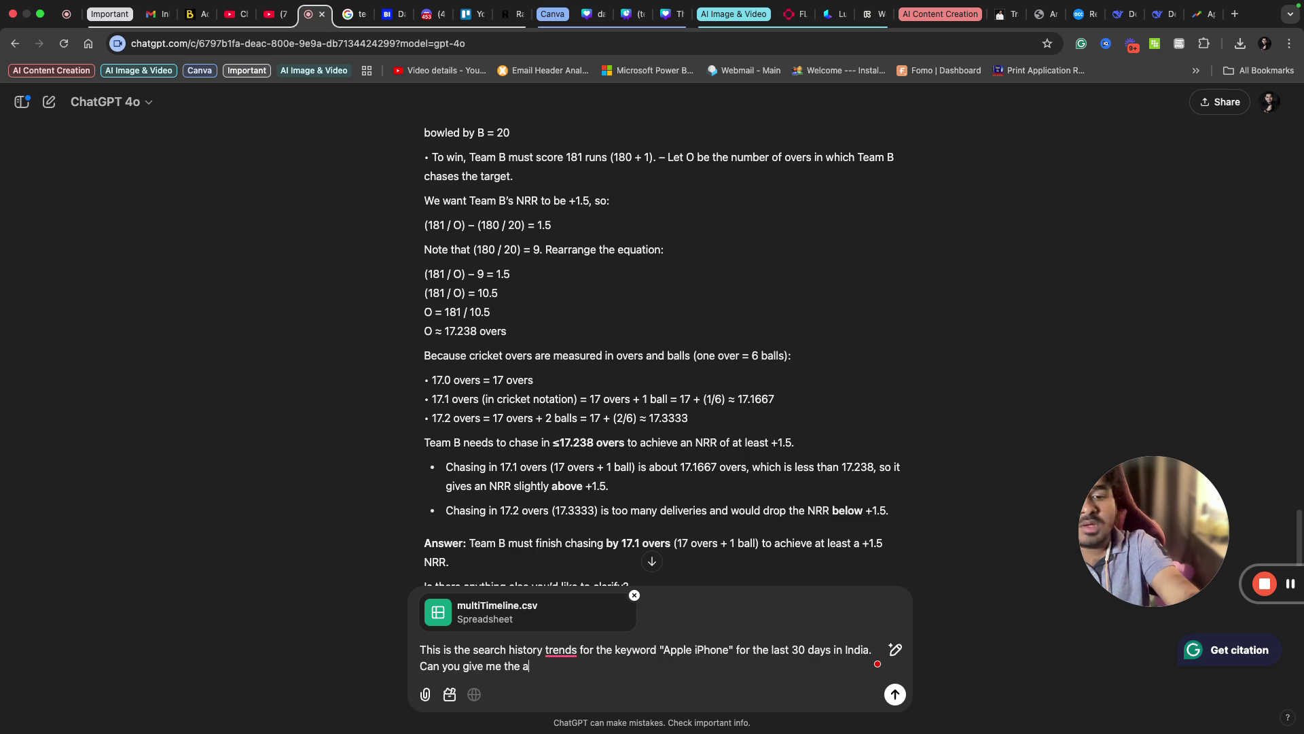
pyautogui.write('ppropriate ')
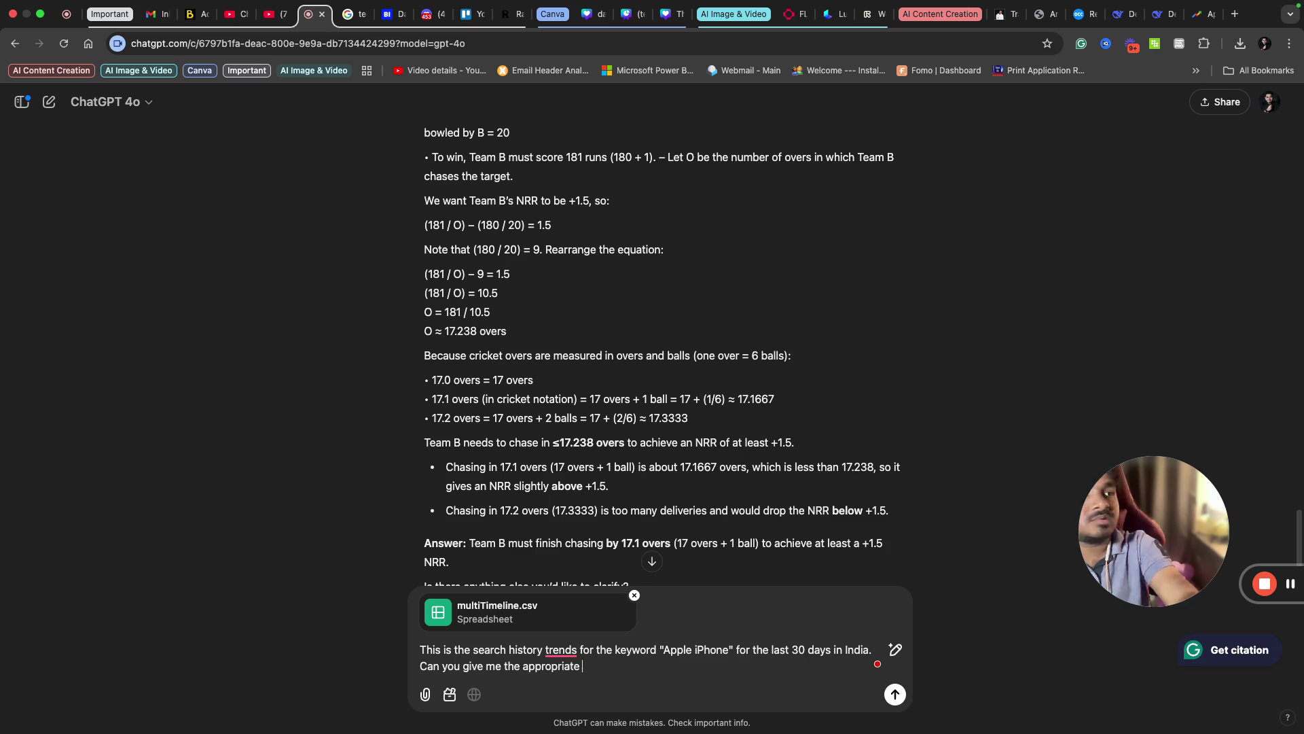
pyautogui.write('chart')
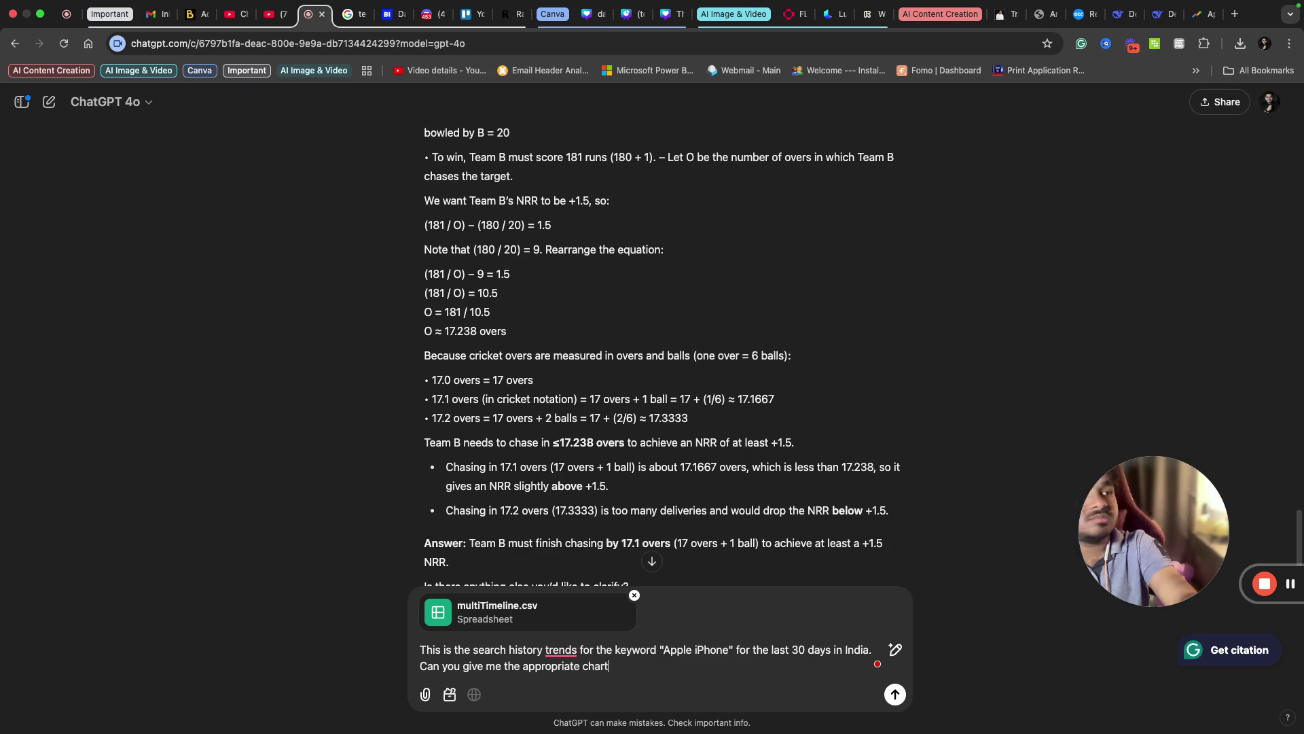
pyautogui.write(' to')
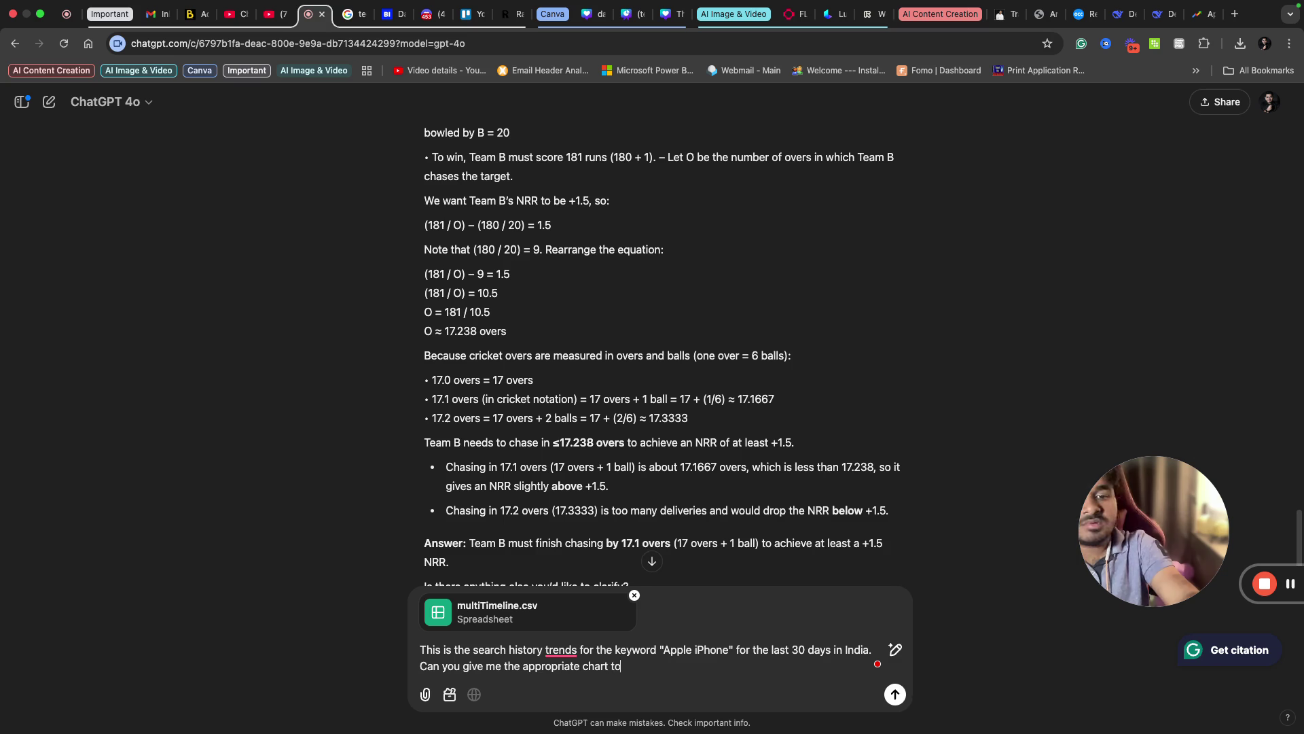
pyautogui.write(' vusualiz')
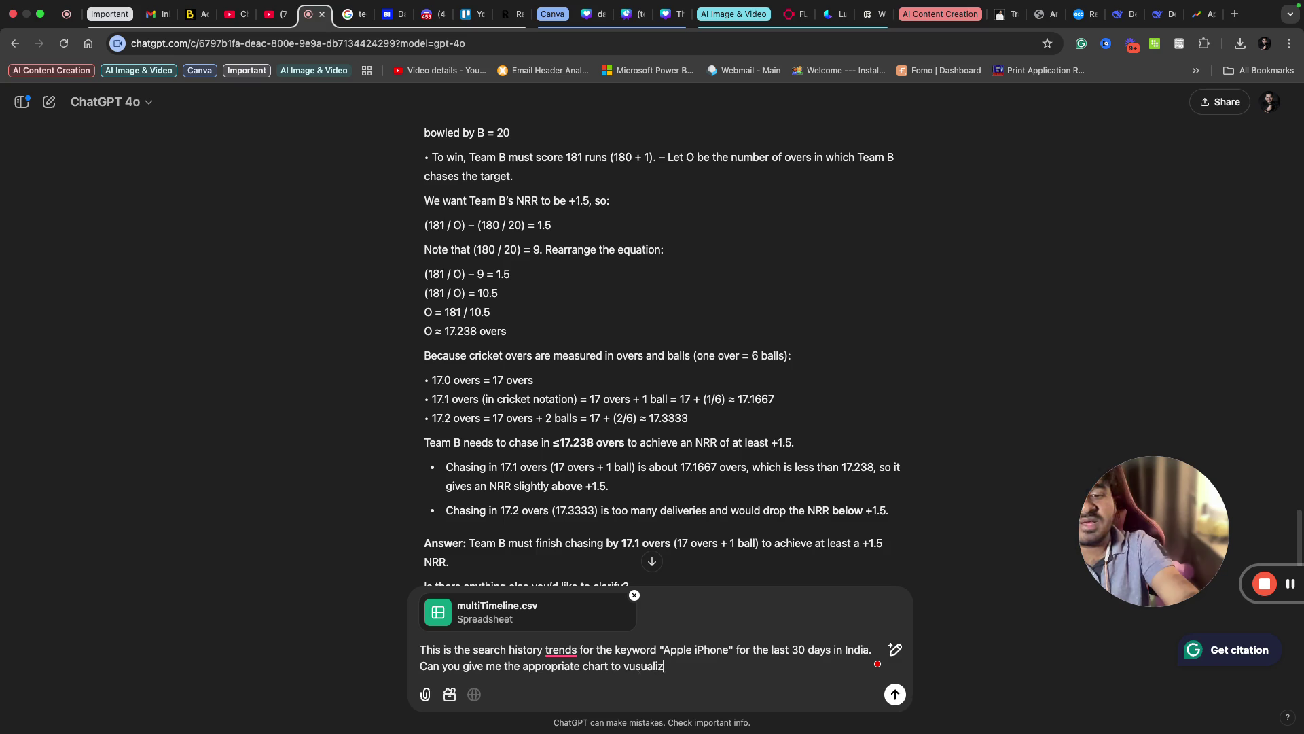
pyautogui.press('BackSpace')
pyautogui.press('BackSpace')
pyautogui.press('BackSpace')
pyautogui.press('BackSpace')
pyautogui.press('BackSpace')
pyautogui.press('BackSpace')
pyautogui.press('BackSpace')
pyautogui.write('isualize this?')
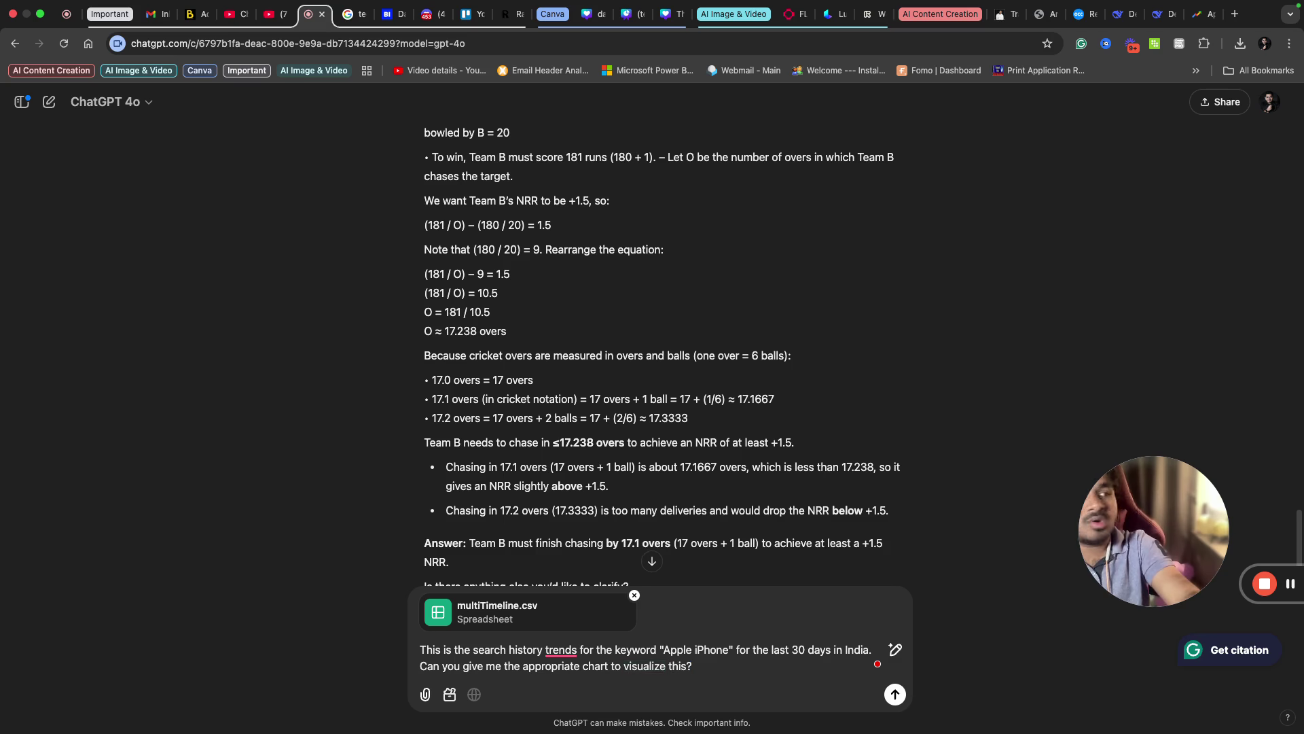
pyautogui.press('super+a')
pyautogui.hotkey('ctrl', 'c')
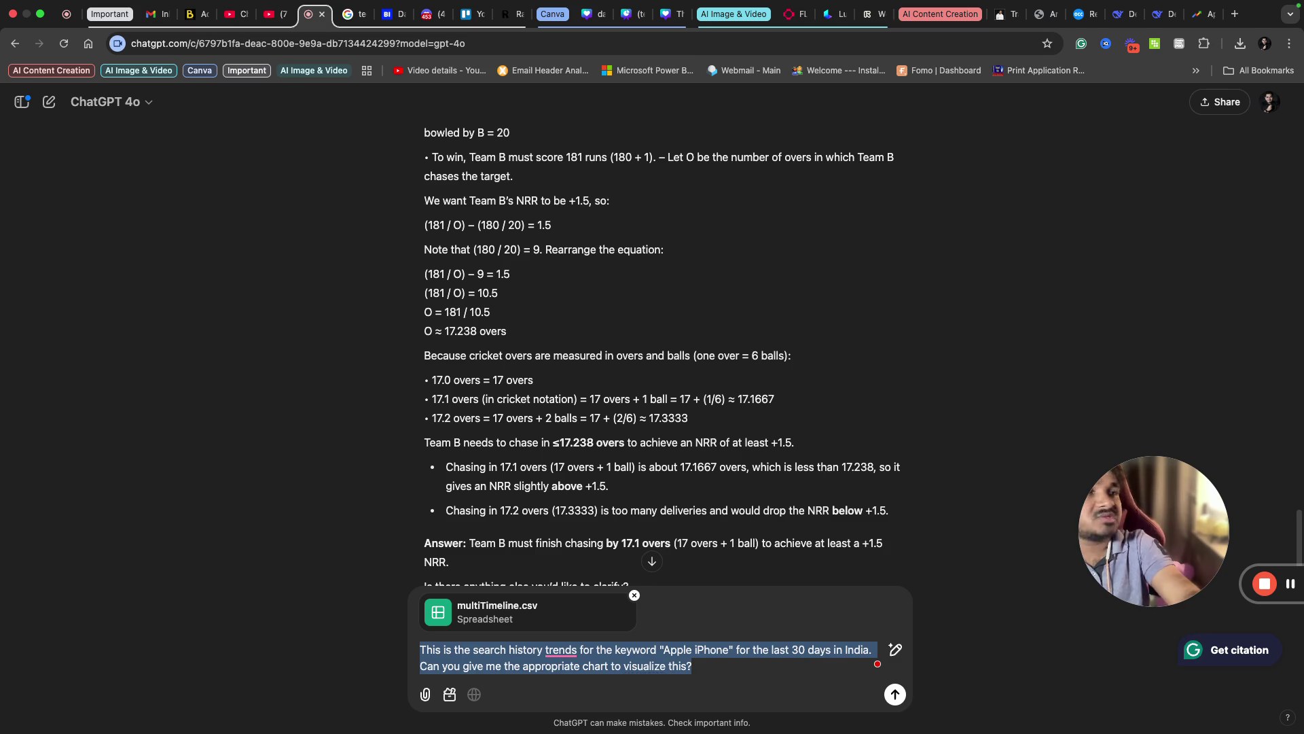
pyautogui.click(895, 694)
# Attach multiTimeline.csv from Downloads to a new DeepSeek message.
pyautogui.click(1161, 13)
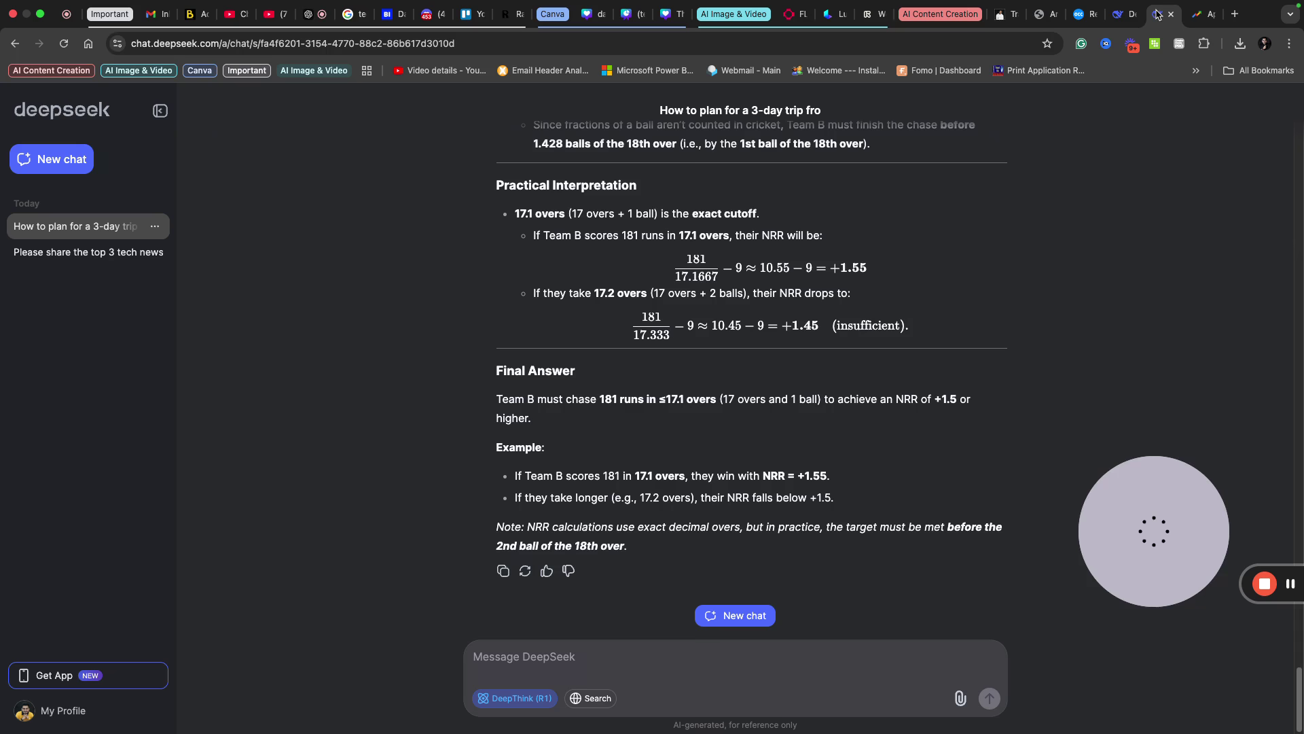
pyautogui.click(959, 697)
pyautogui.click(525, 353)
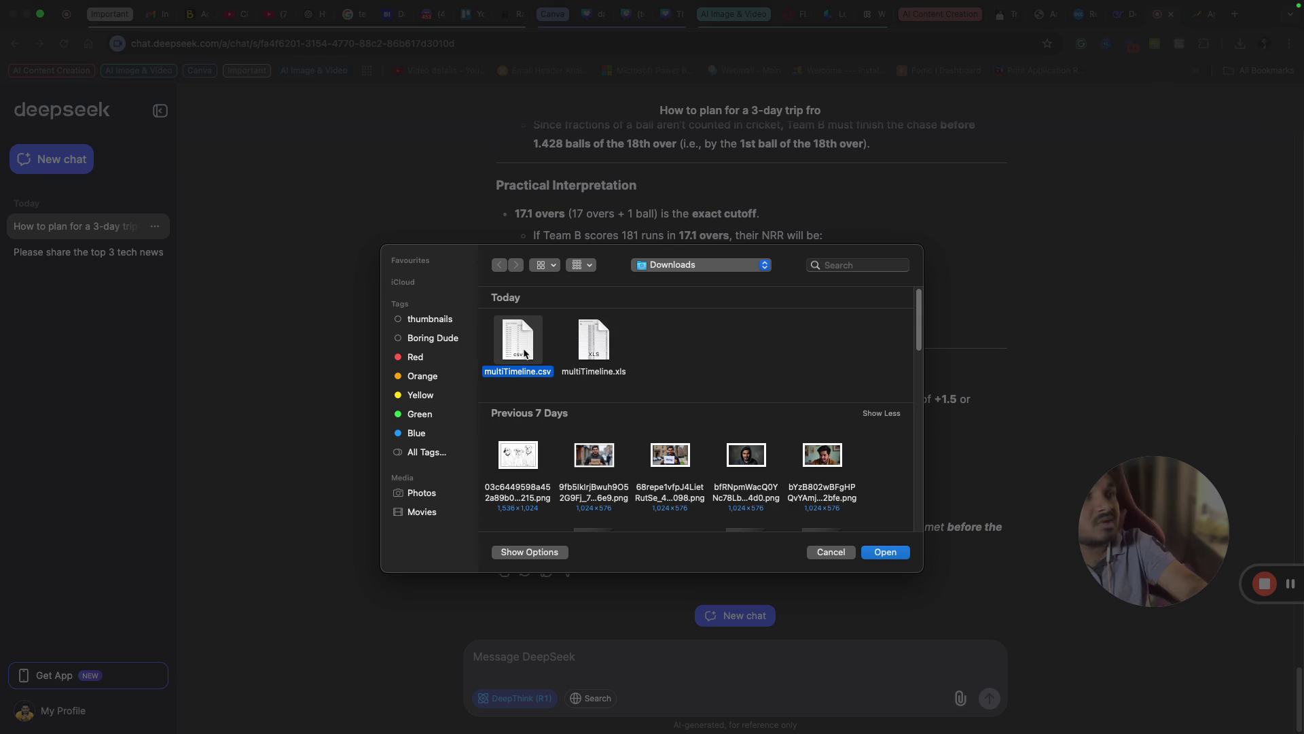
pyautogui.click(885, 552)
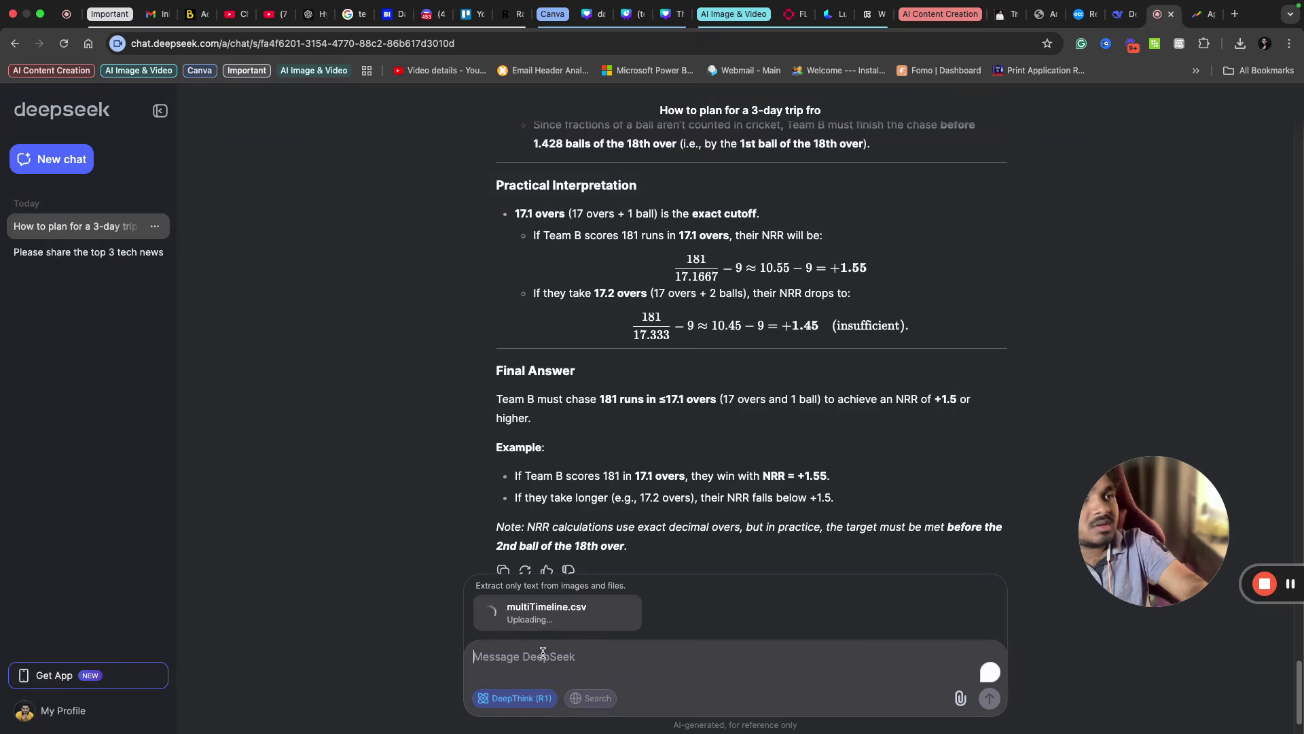
# Paste the same Apple iPhone chart prompt into DeepSeek and send it.
pyautogui.hotkey('ctrl', 'v')
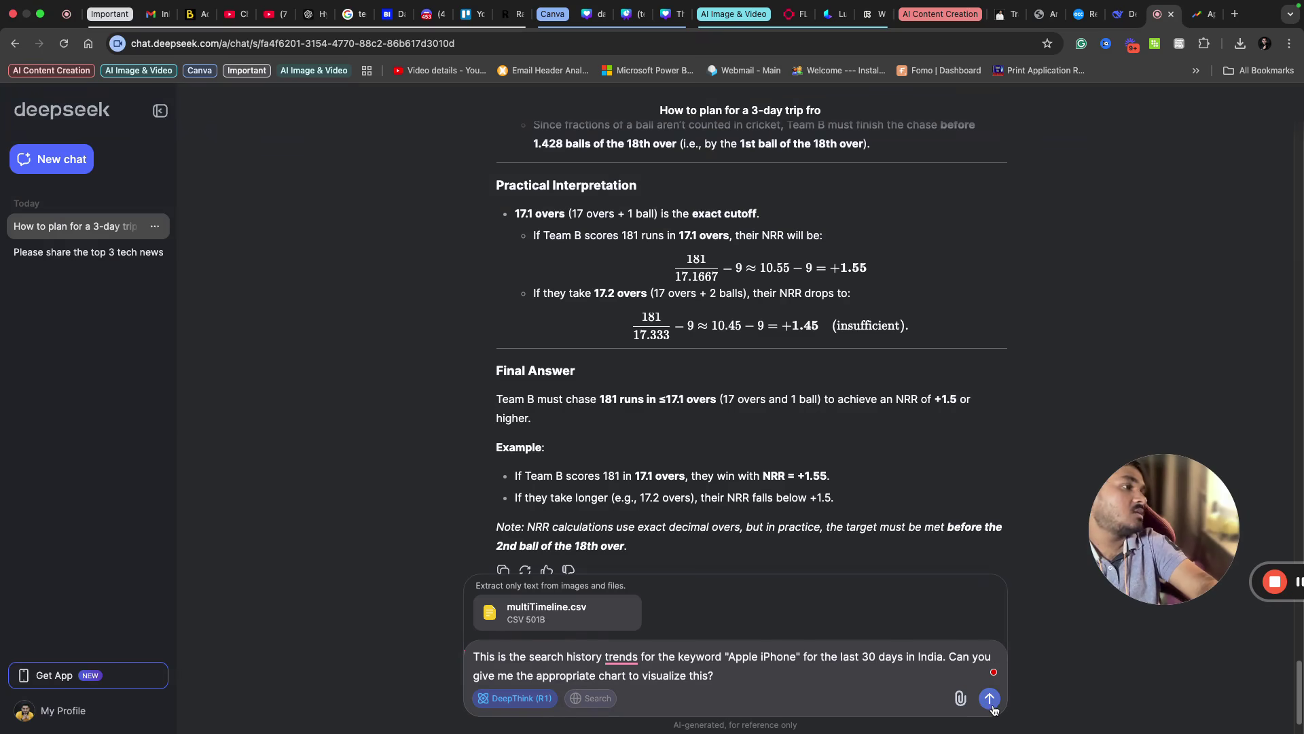
pyautogui.click(989, 697)
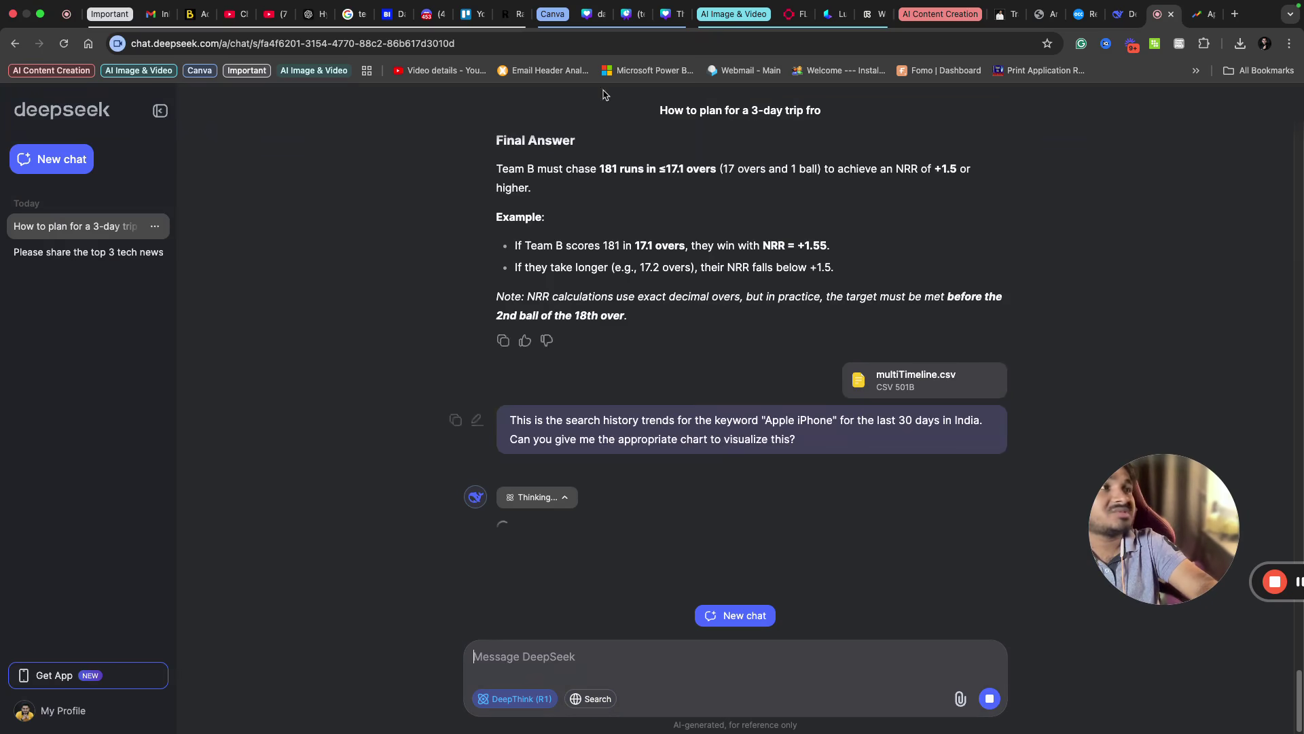
pyautogui.click(308, 21)
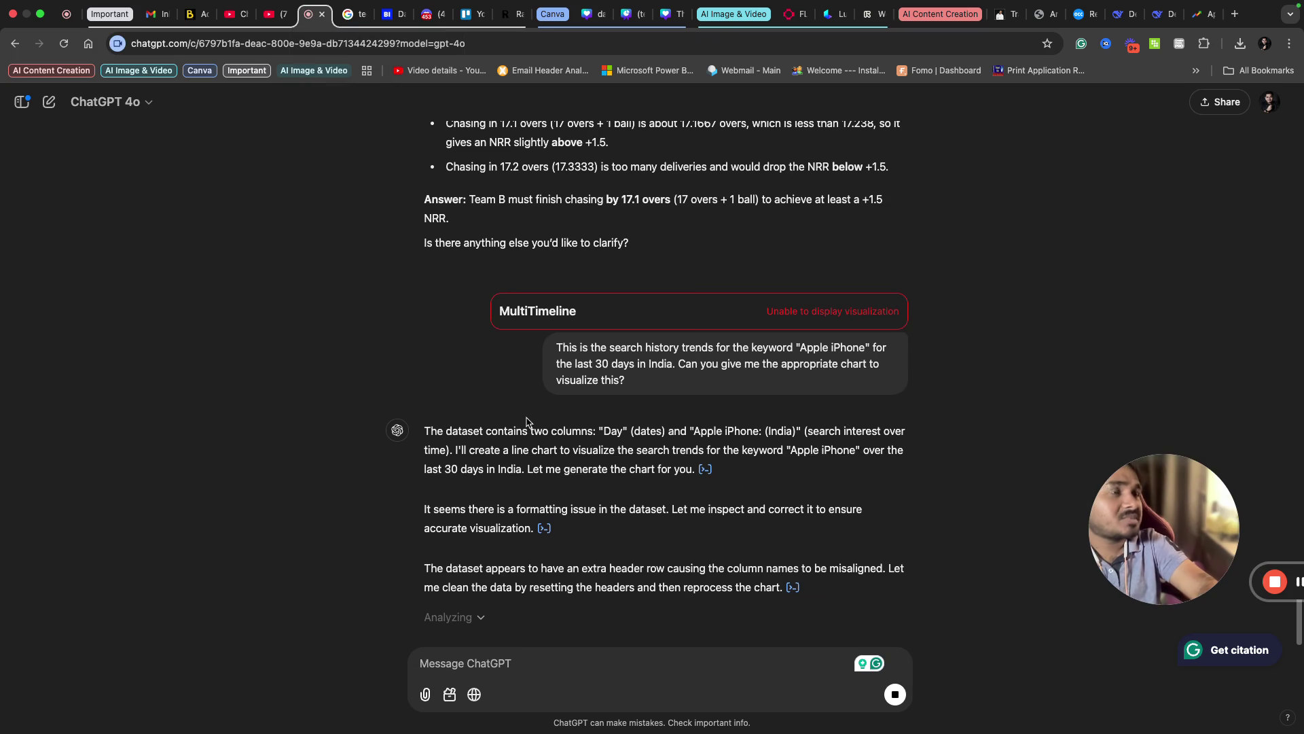
# Review ChatGPT's analysis code and compare its line chart with the Google Trends page.
pyautogui.click(477, 617)
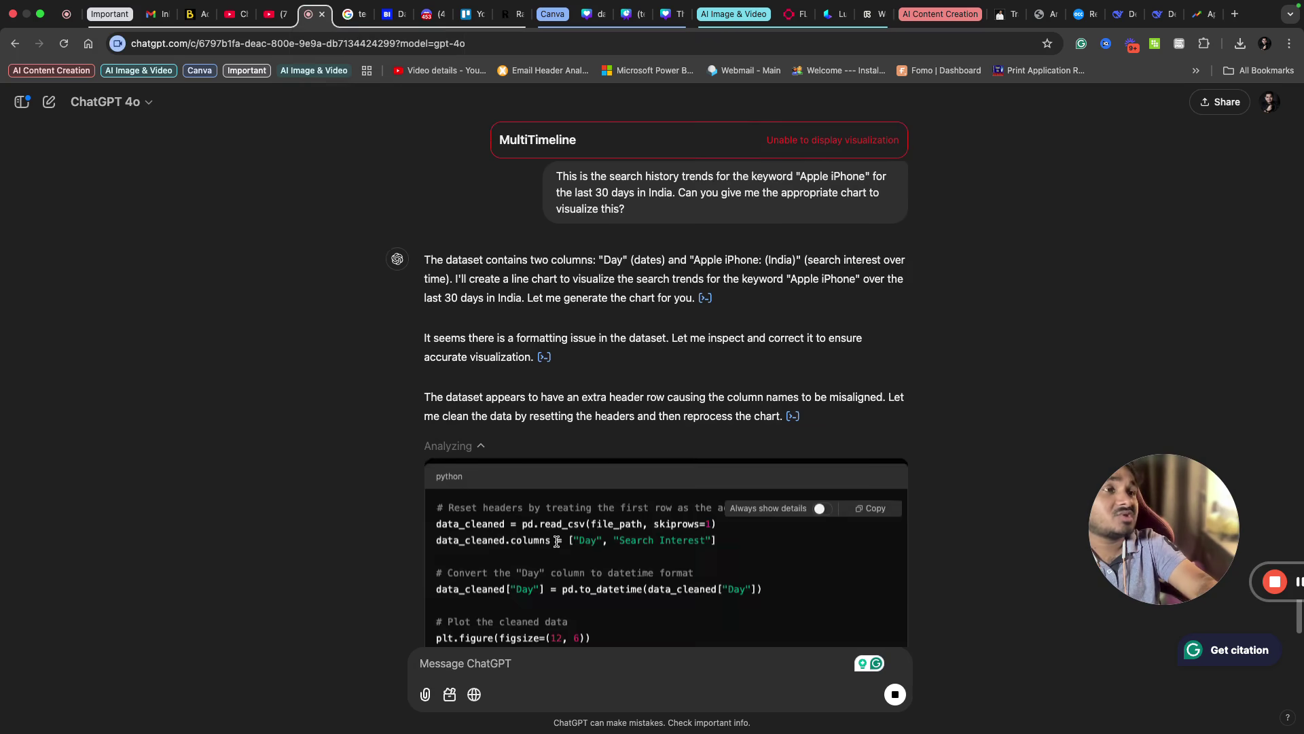
pyautogui.scroll(-3, 557, 541)
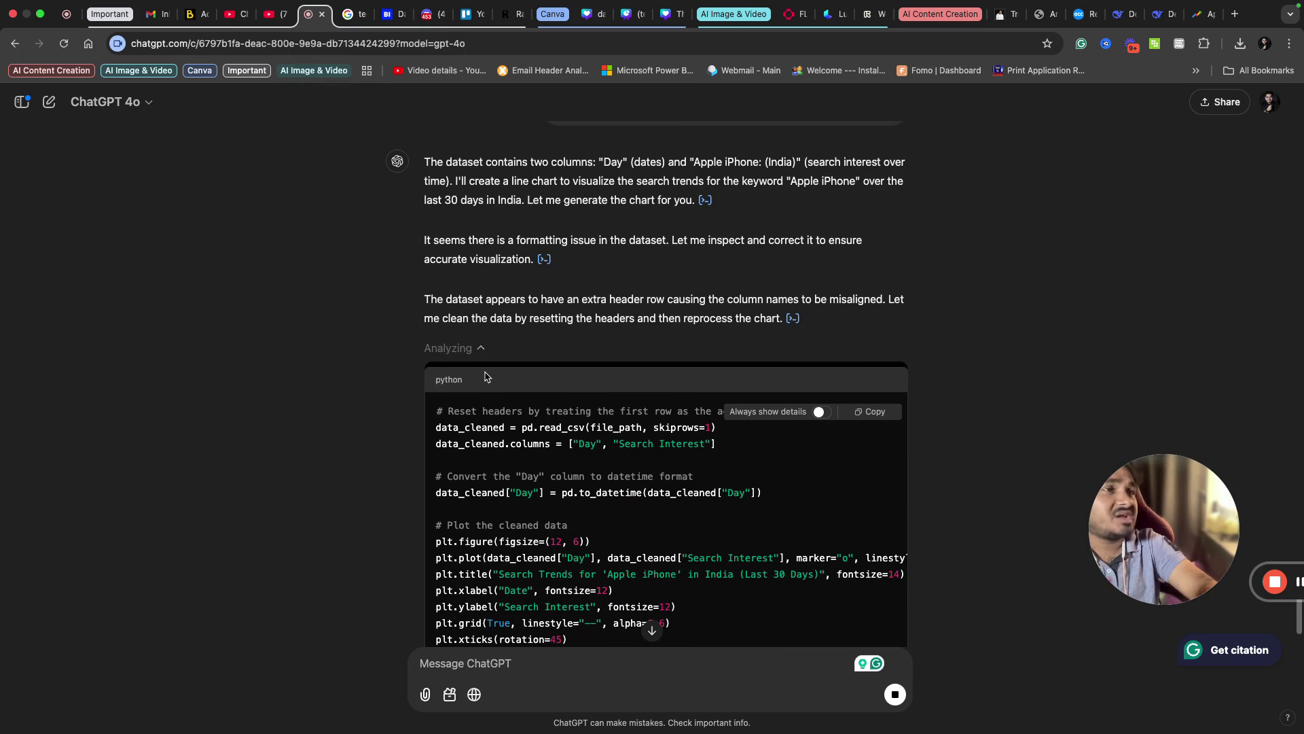
pyautogui.click(480, 348)
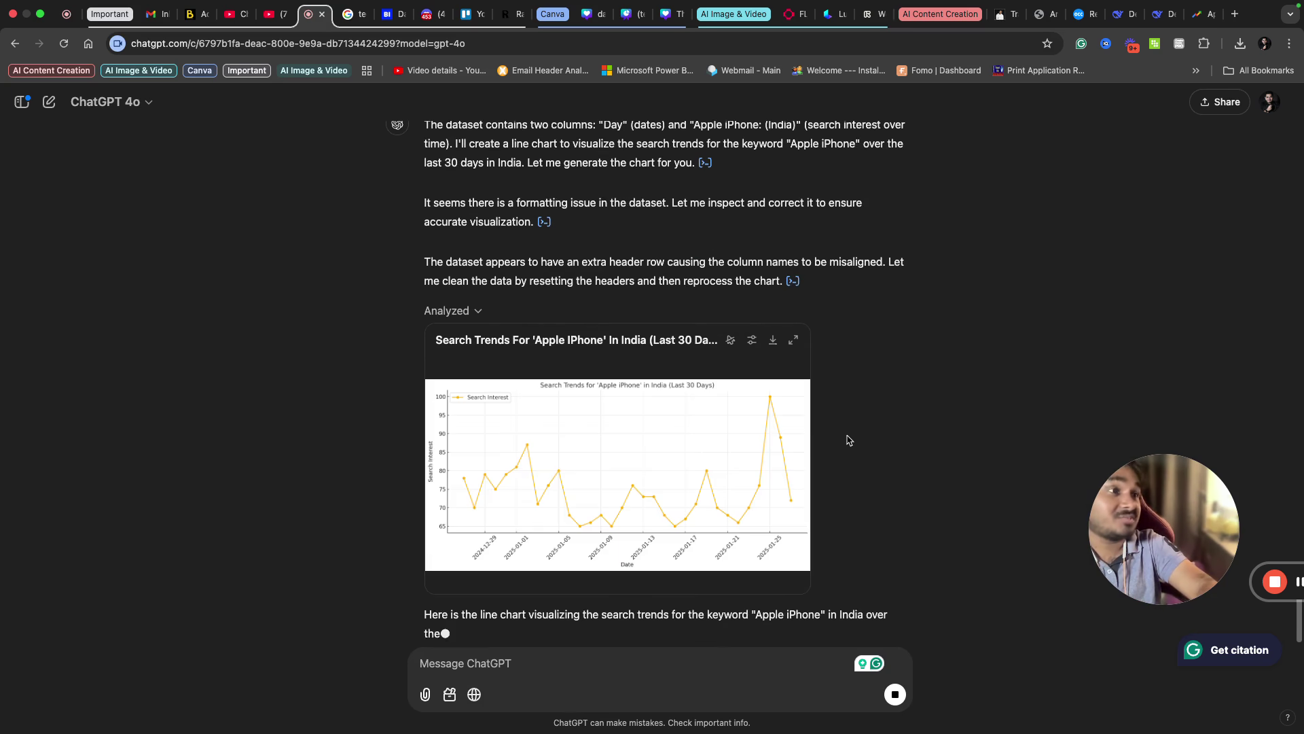
pyautogui.scroll(-2, 847, 439)
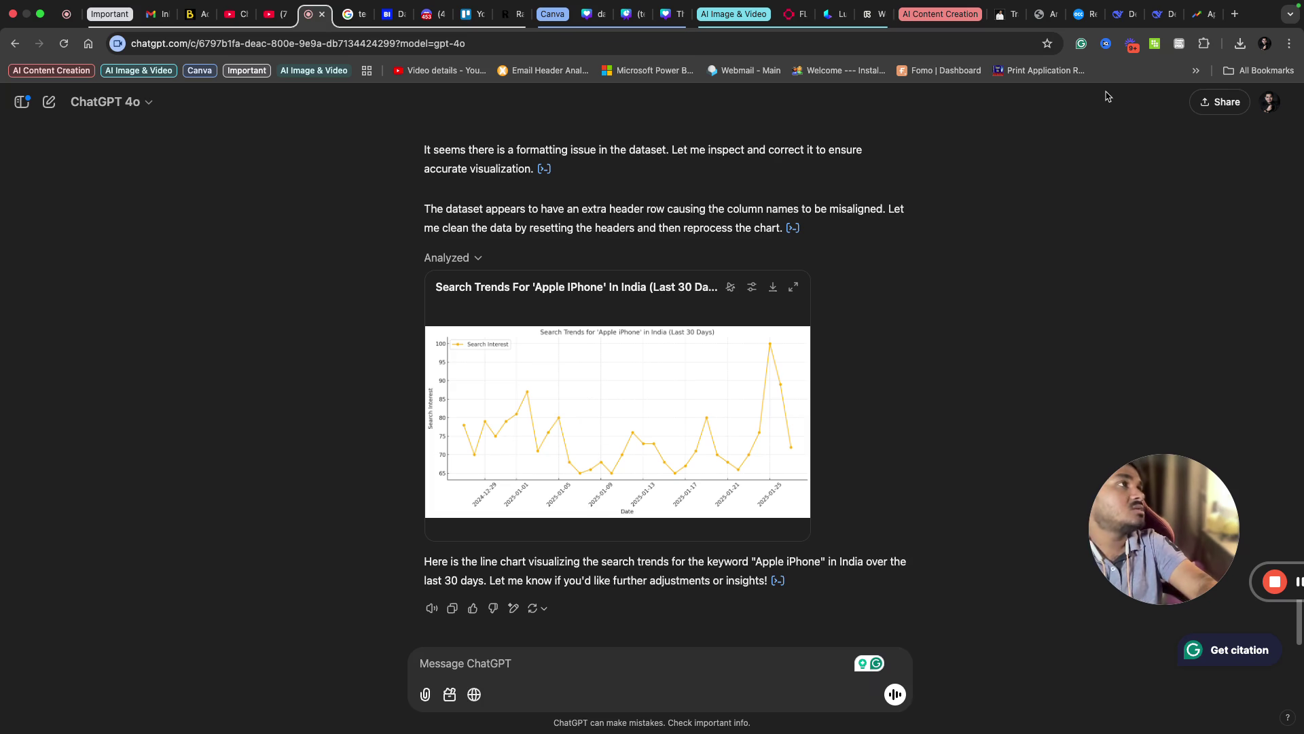
pyautogui.click(1206, 14)
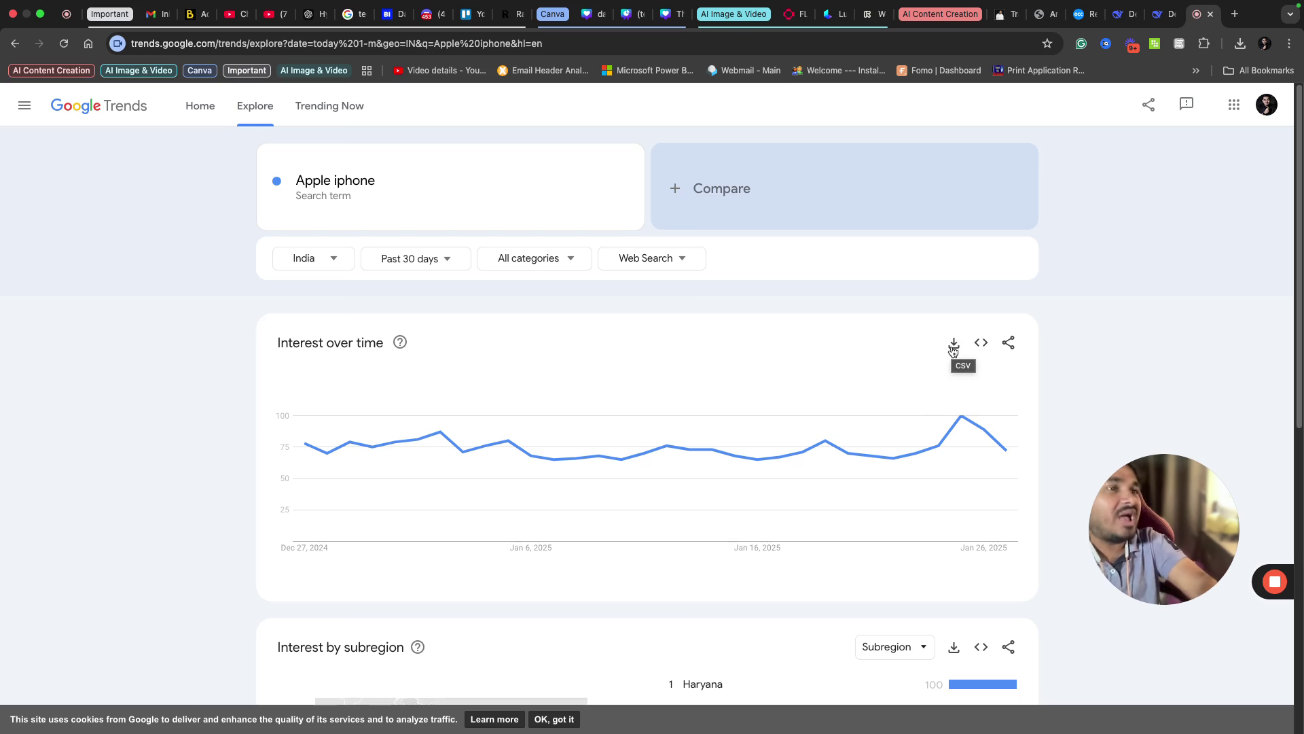
pyautogui.click(314, 13)
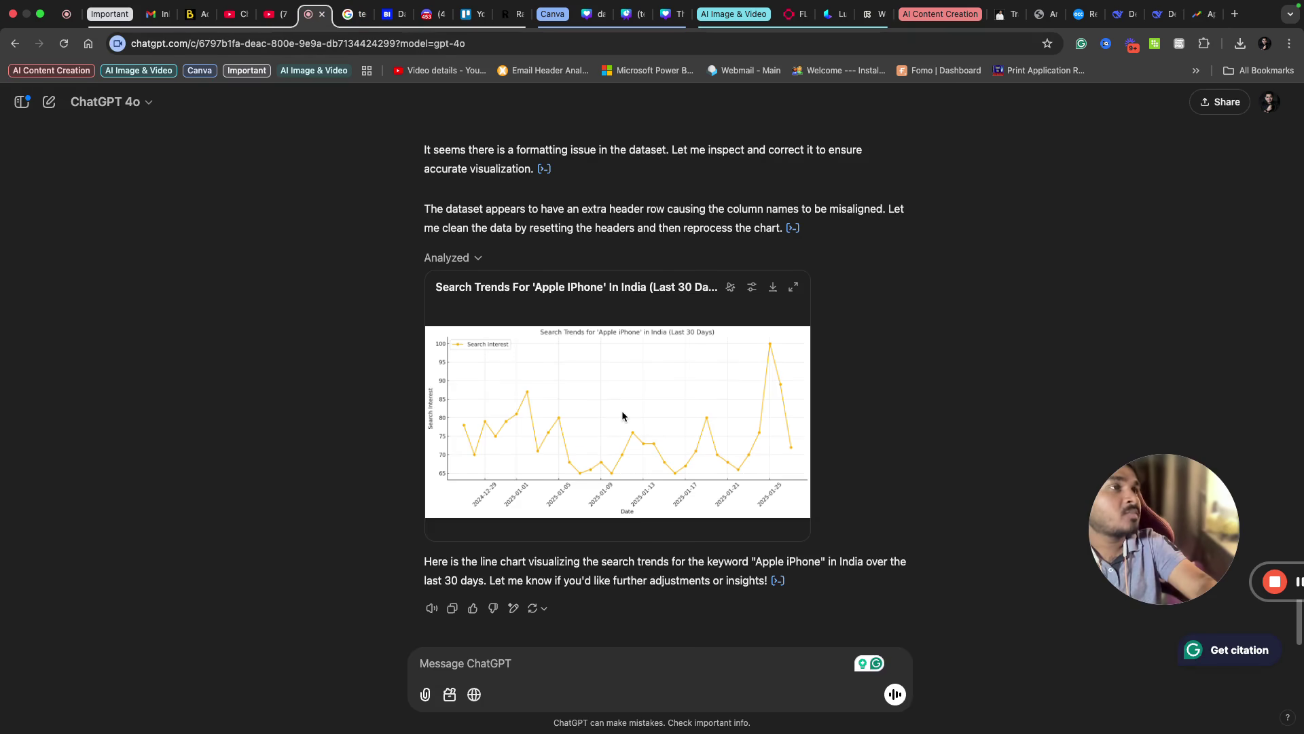
# Read through DeepSeek's answer, from its thinking to the Python snippet and 'Why a Line Chart?'.
pyautogui.click(1163, 15)
pyautogui.scroll(10, 854, 489)
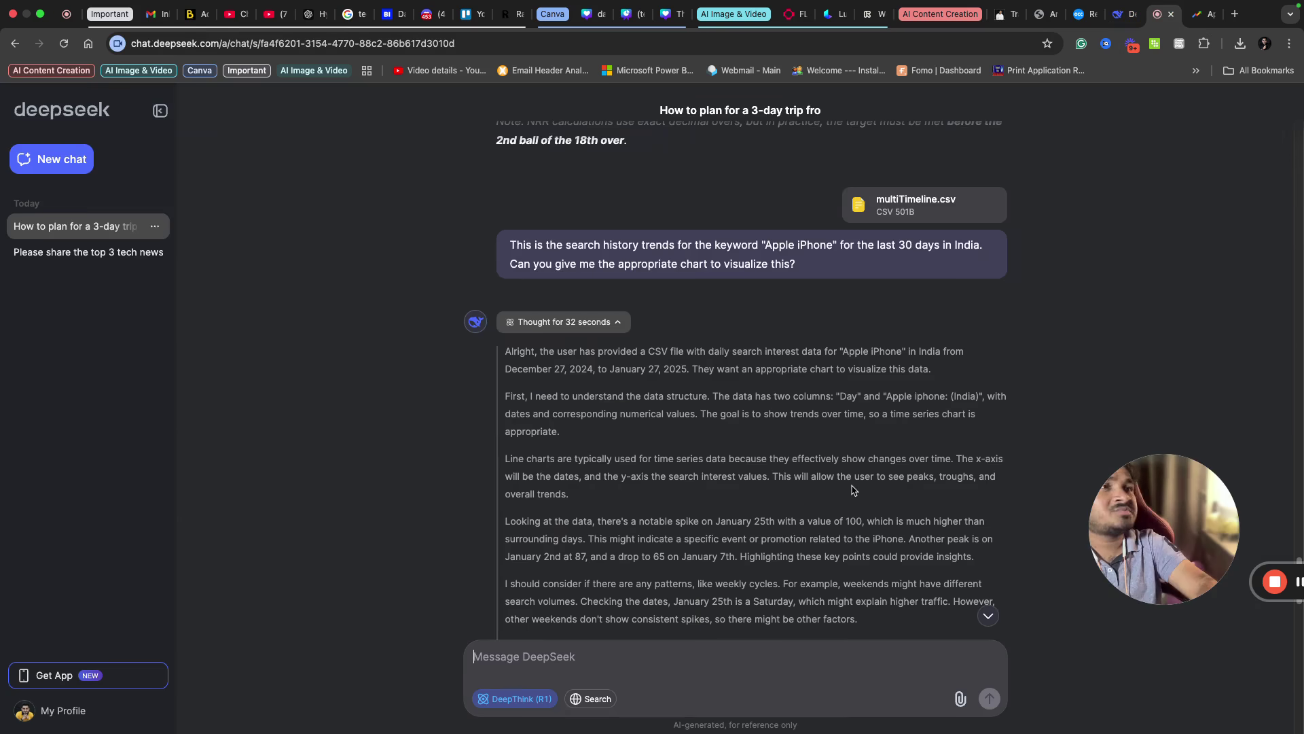
pyautogui.scroll(-10, 854, 489)
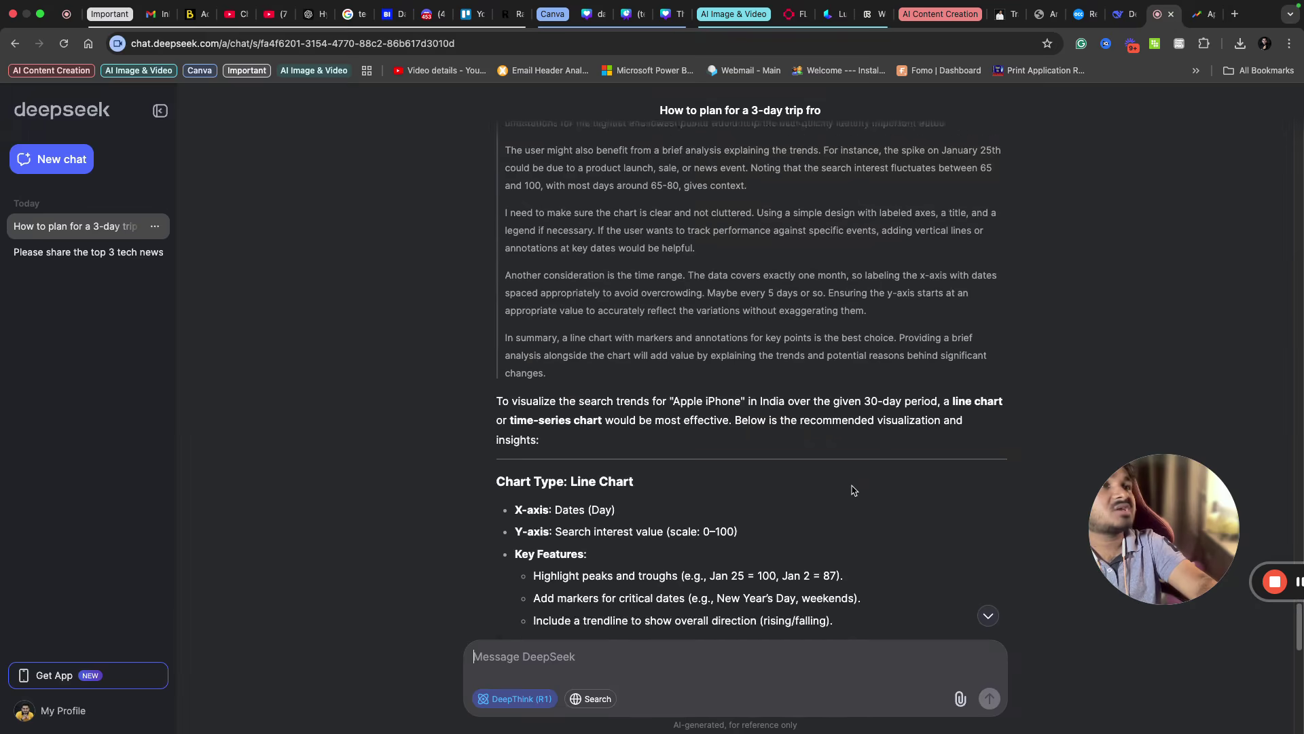
pyautogui.scroll(-2, 854, 489)
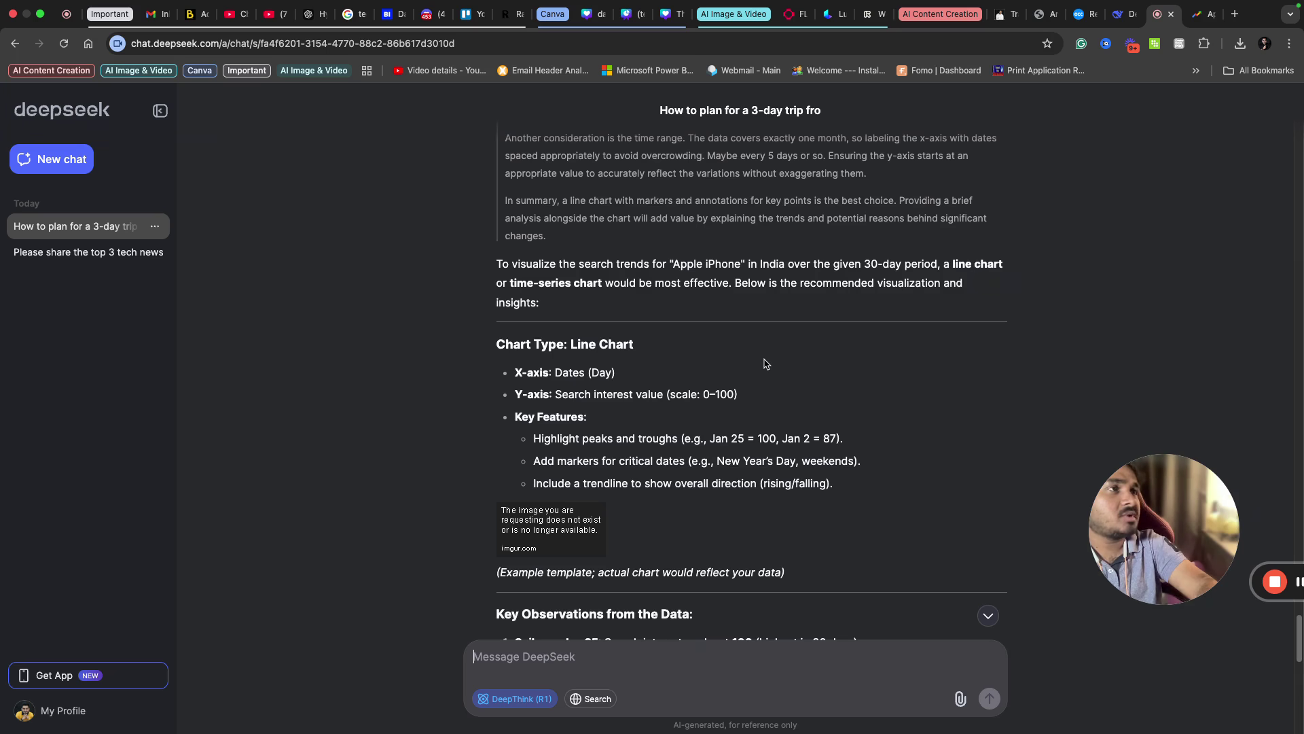
pyautogui.scroll(-2, 765, 364)
pyautogui.scroll(-8, 765, 364)
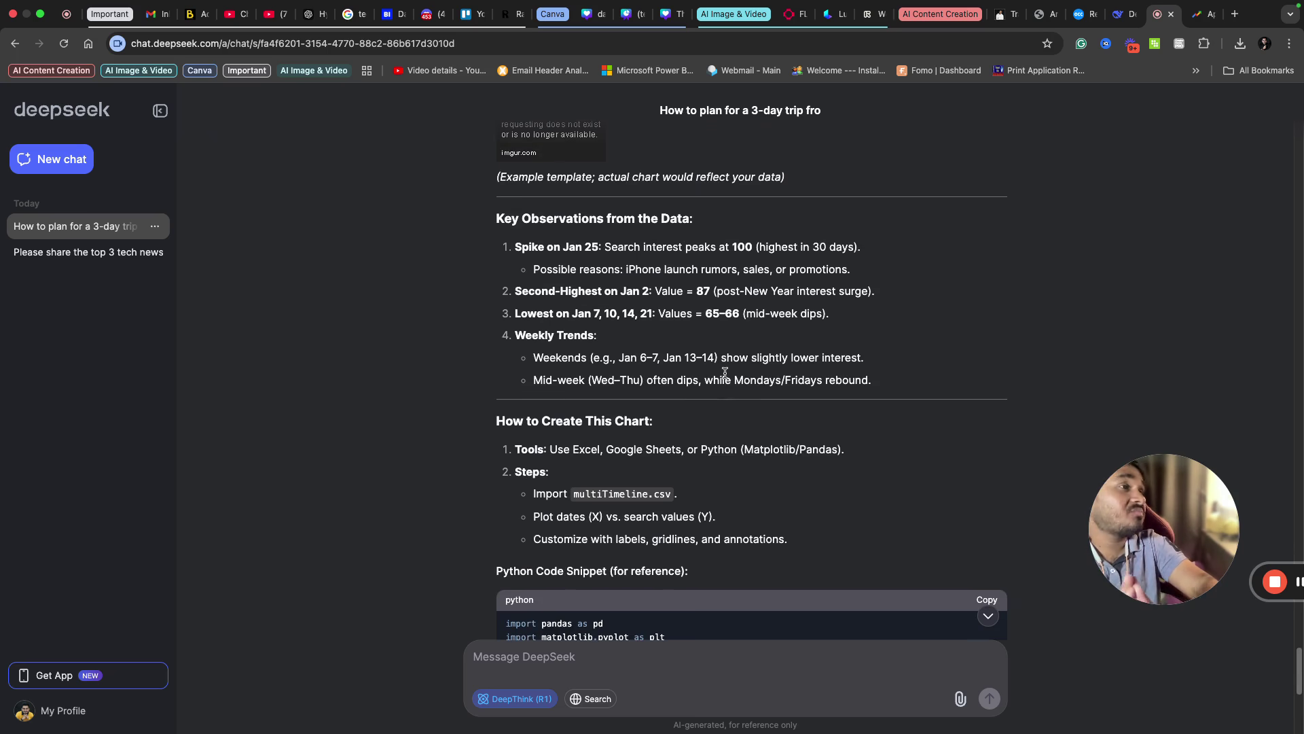
pyautogui.scroll(-6, 724, 373)
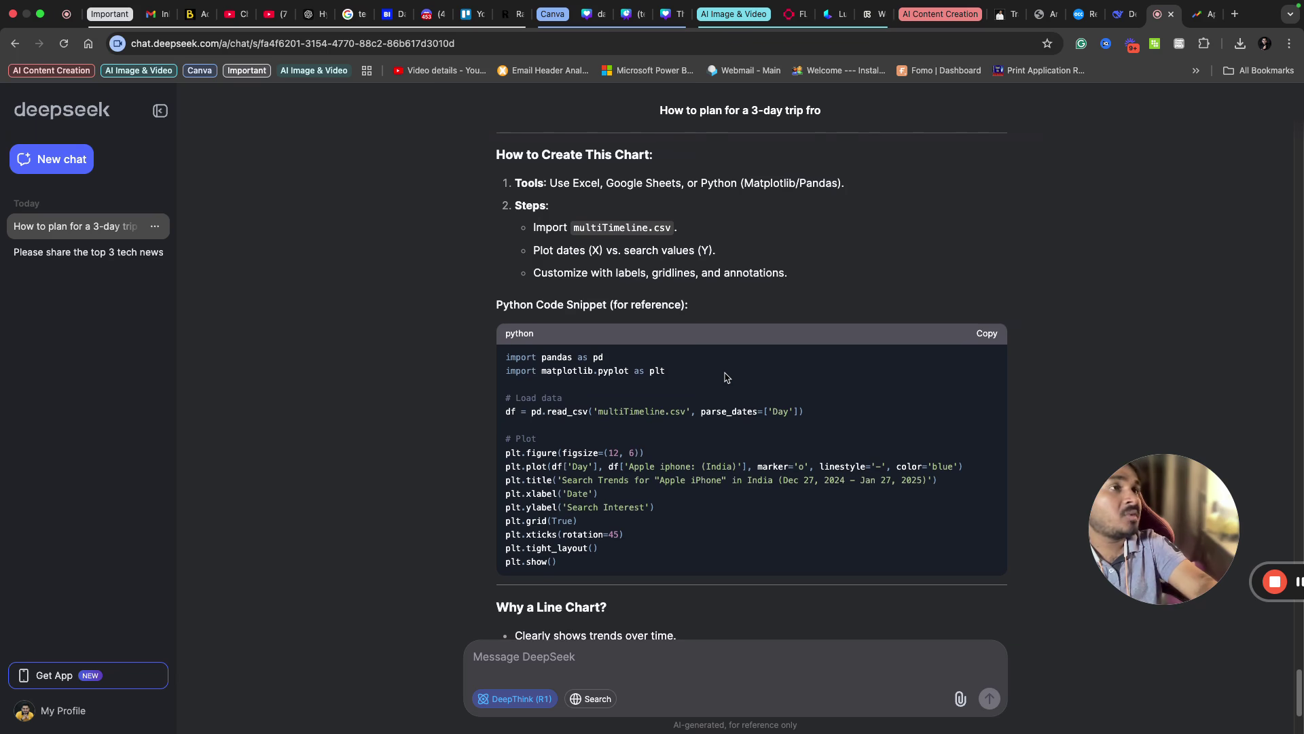
pyautogui.scroll(-4, 726, 378)
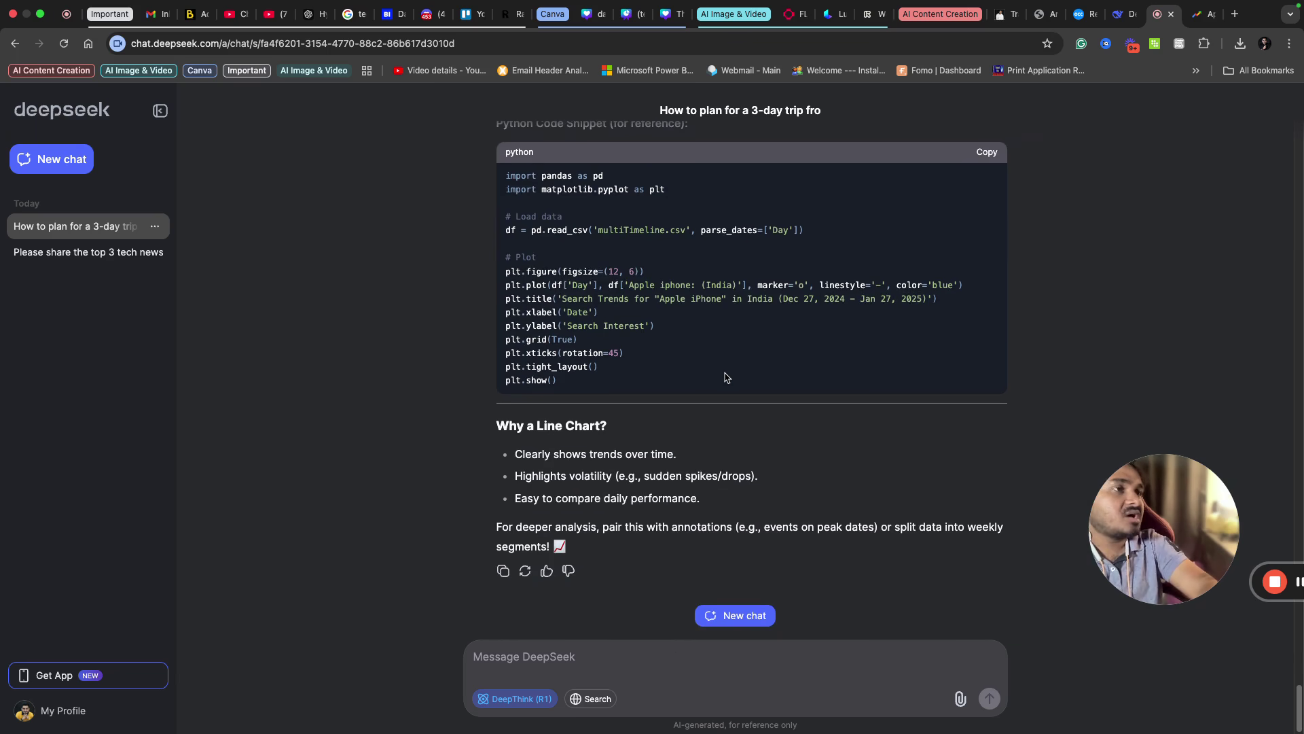
pyautogui.scroll(2, 726, 377)
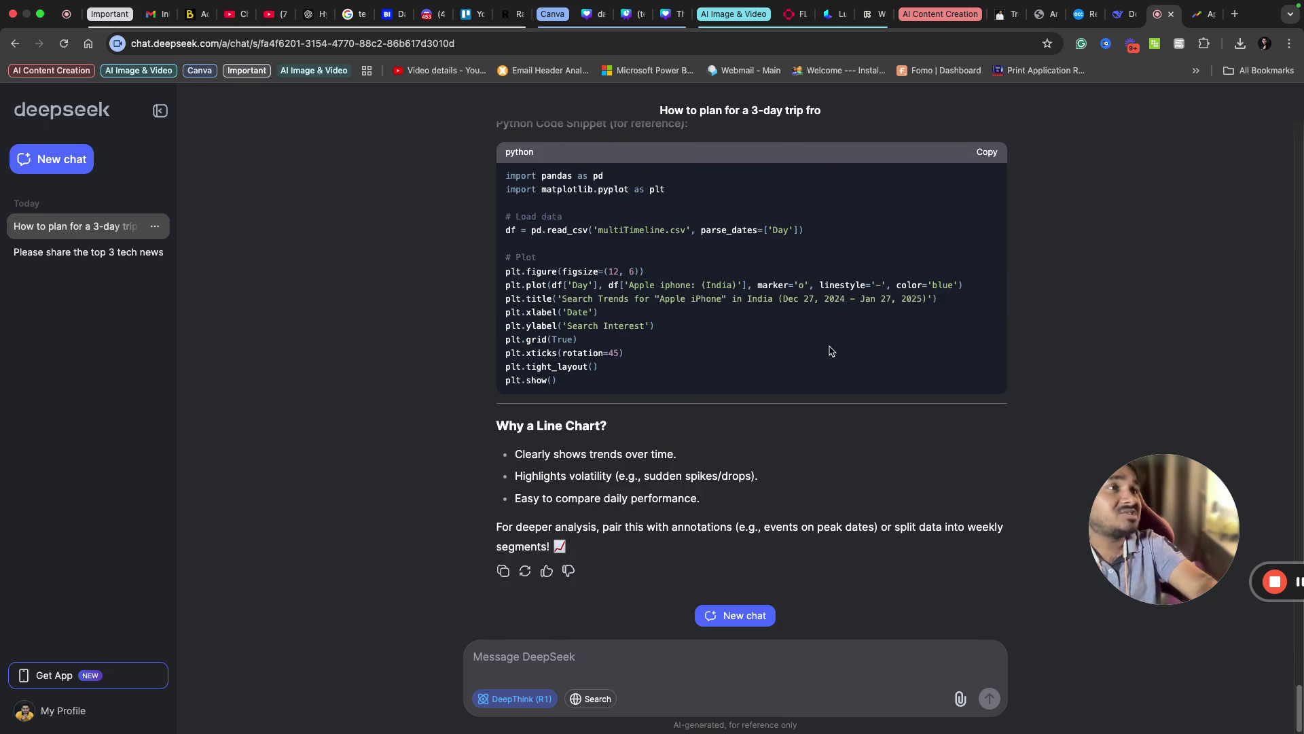
pyautogui.scroll(1, 831, 351)
pyautogui.scroll(-1, 832, 351)
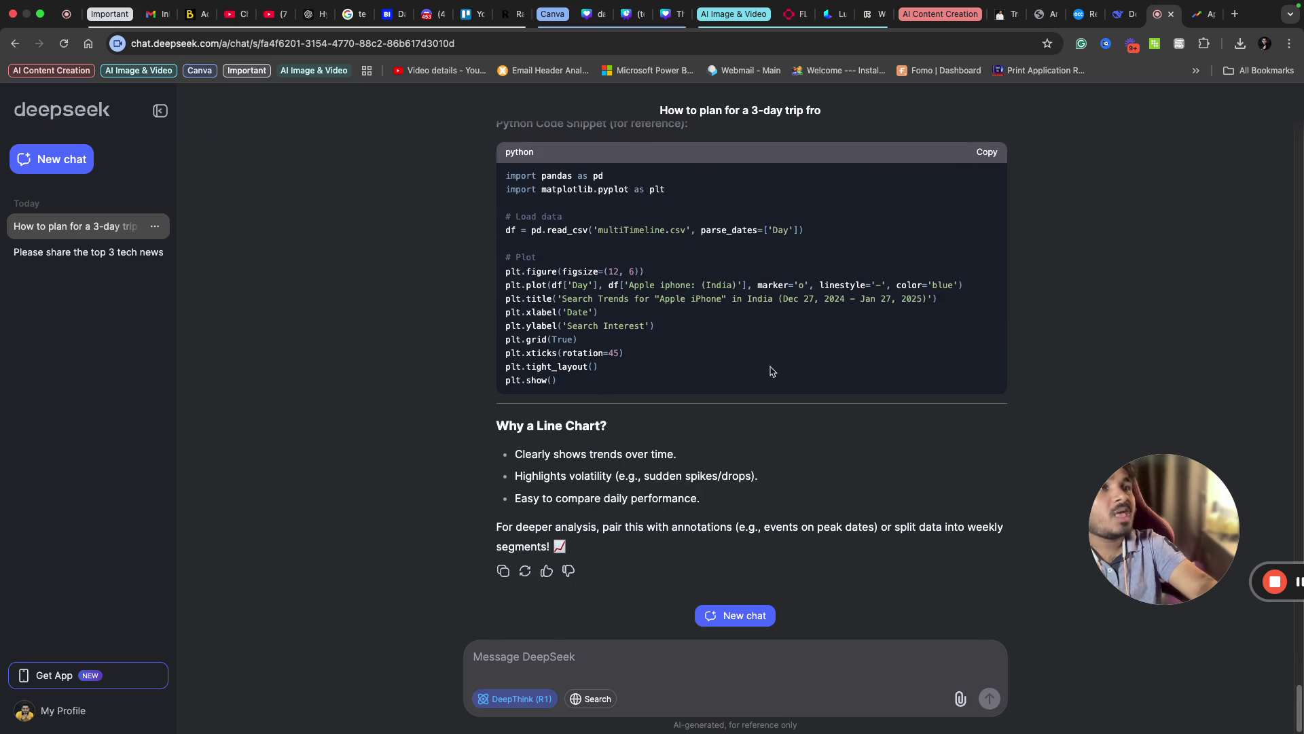
pyautogui.scroll(5, 721, 474)
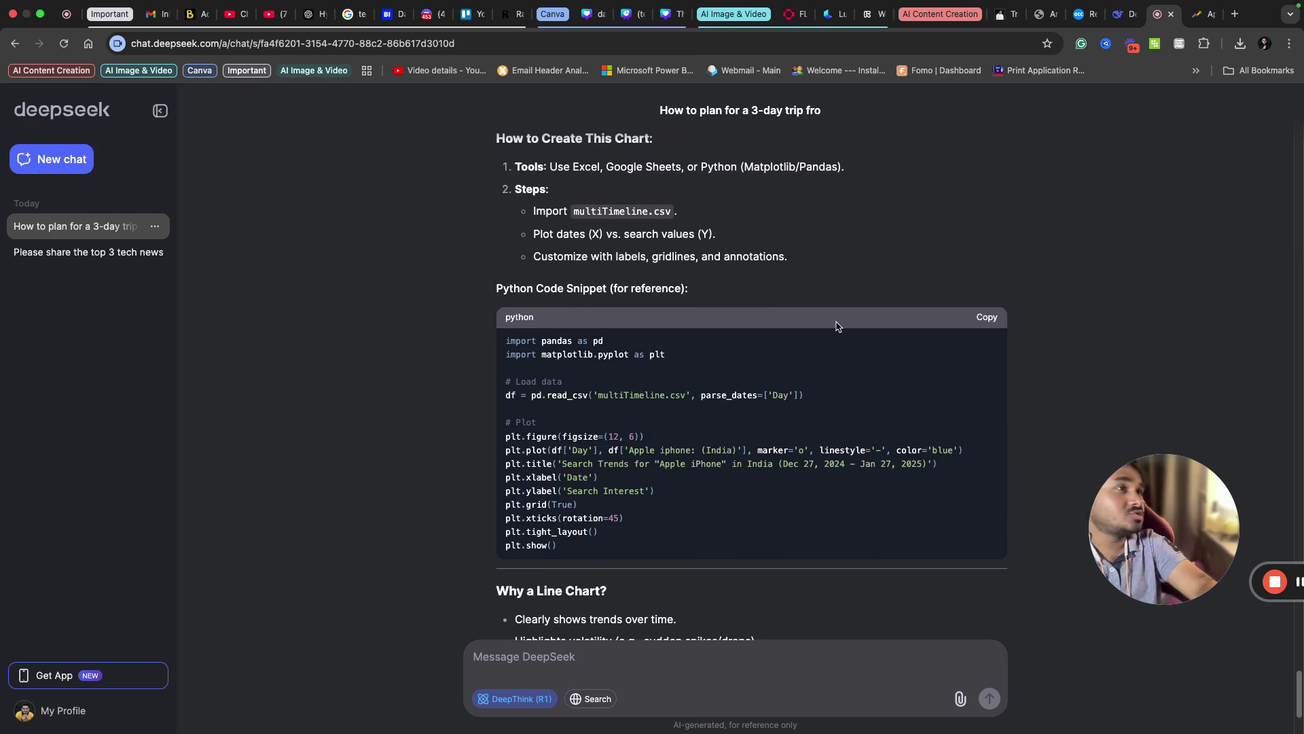
pyautogui.scroll(1, 882, 347)
pyautogui.scroll(3, 882, 345)
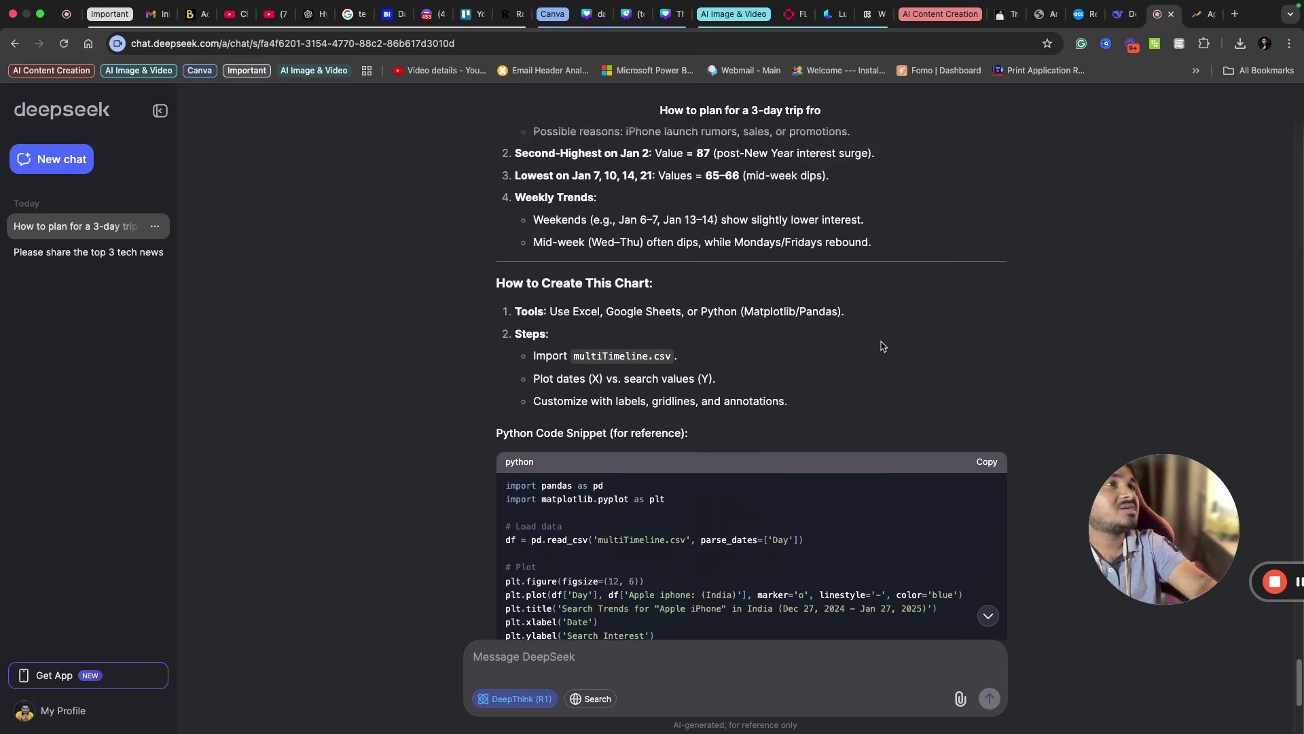
pyautogui.scroll(-6, 666, 365)
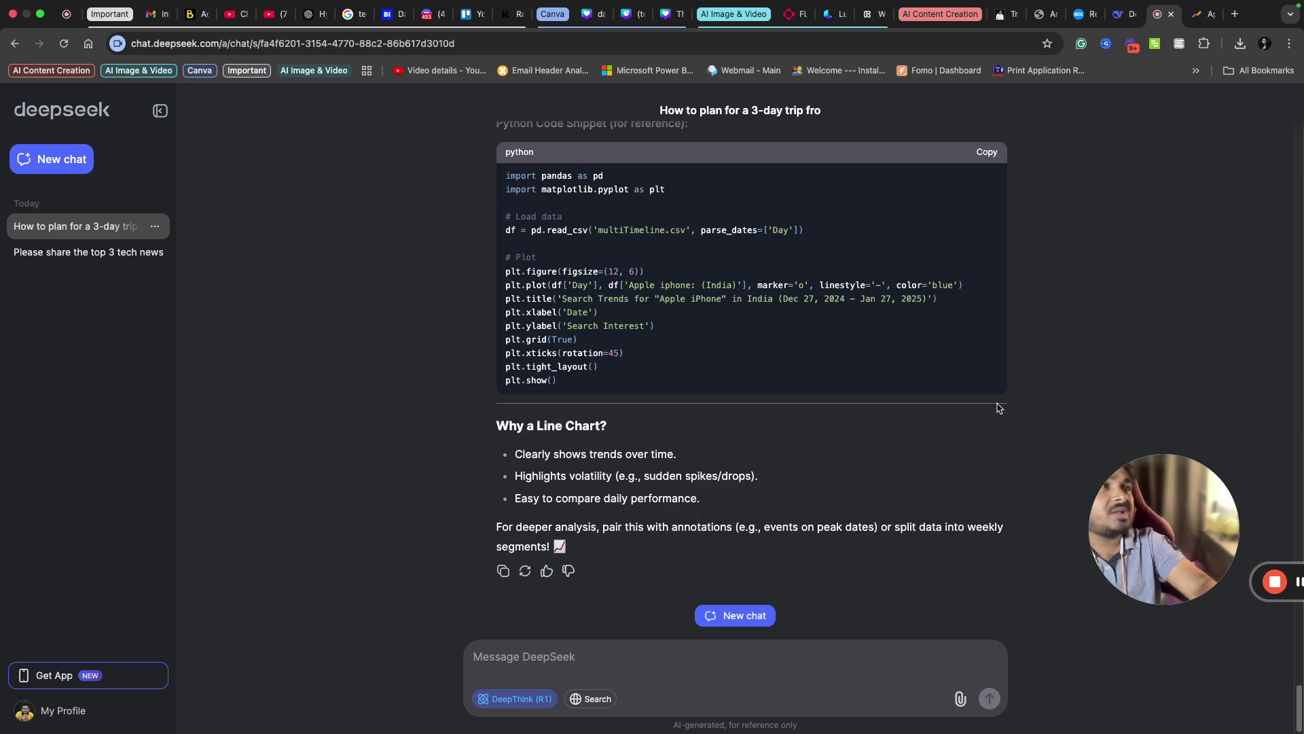
# Compare ChatGPT's chart with DeepSeek's reply, then go to the DeepSeek-R1 release notes.
pyautogui.click(314, 14)
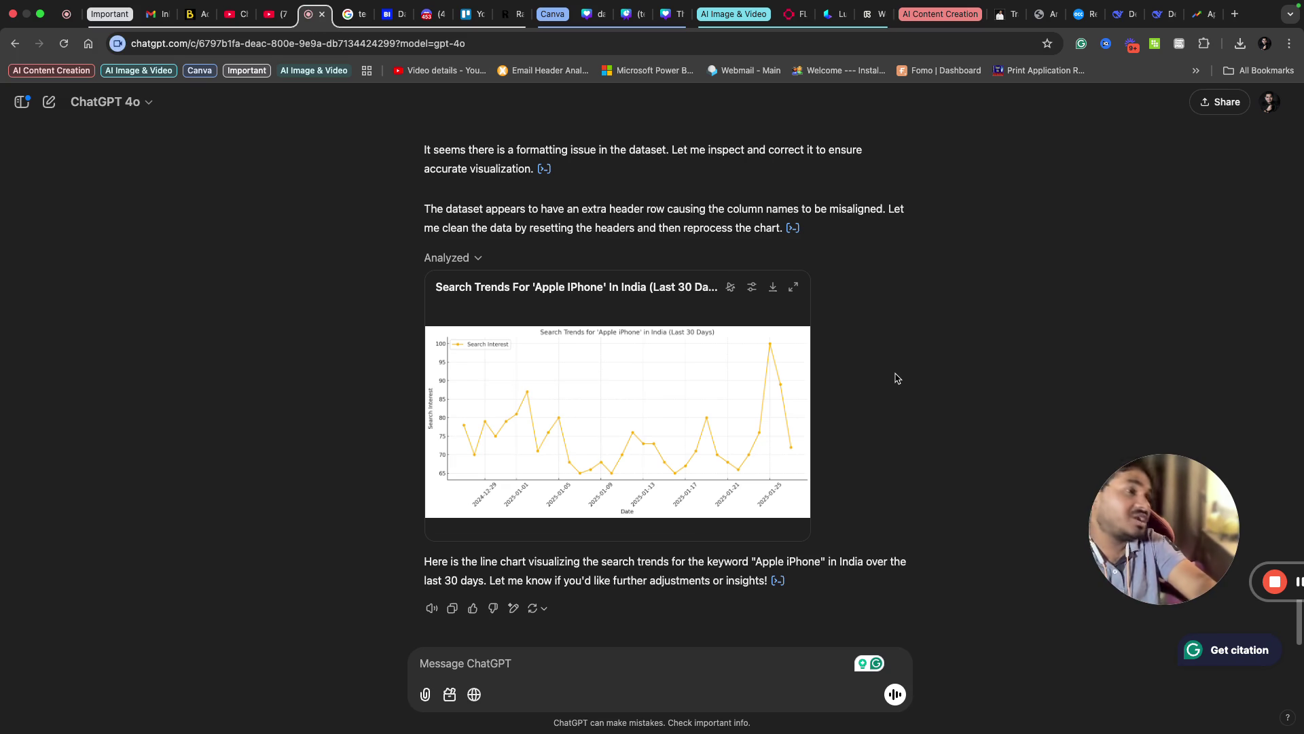
pyautogui.hotkey('ctrl', 'Tab')
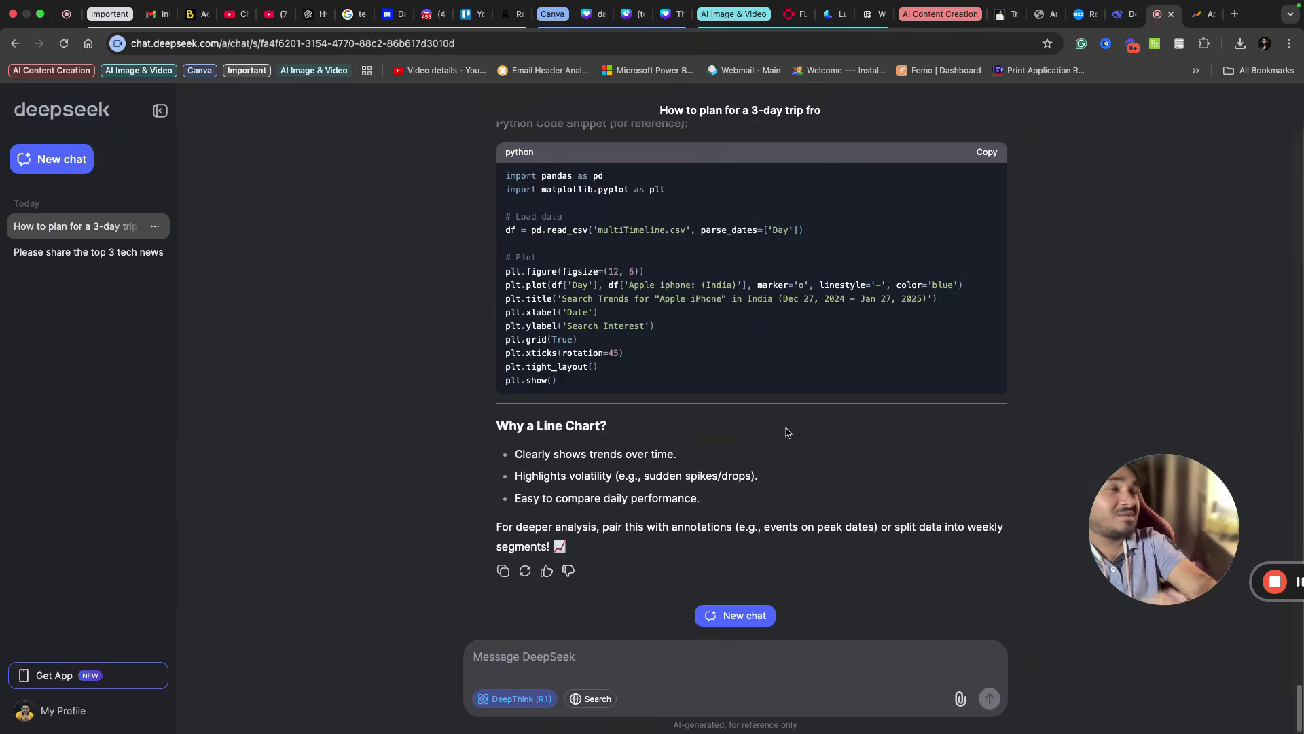
pyautogui.scroll(20, 787, 433)
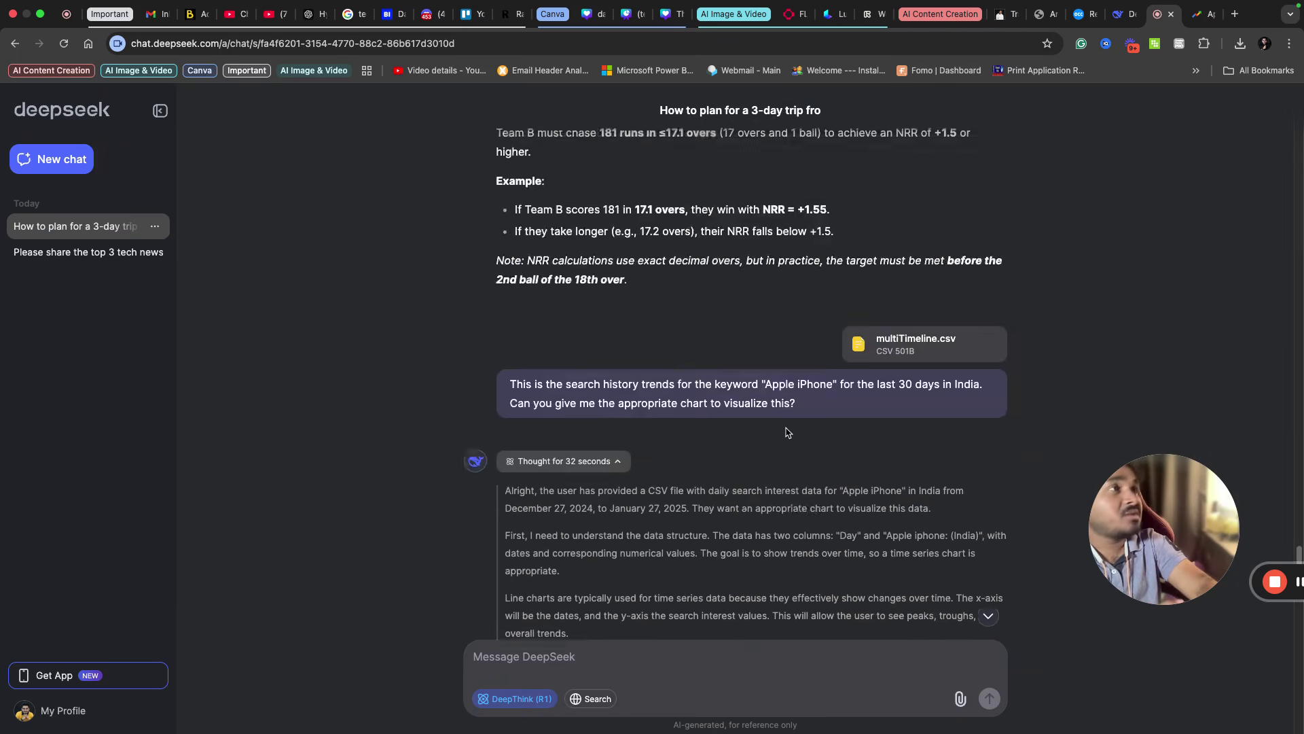
pyautogui.scroll(-20, 786, 433)
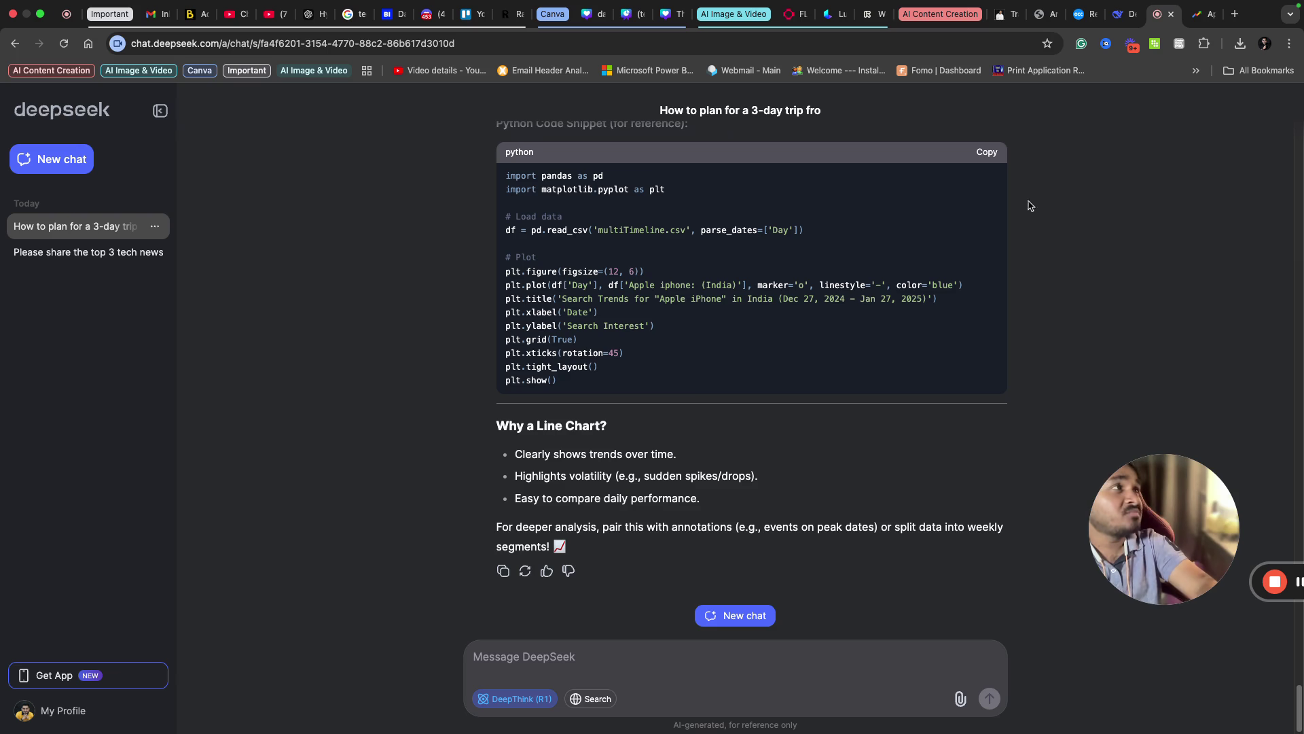
pyautogui.click(1123, 14)
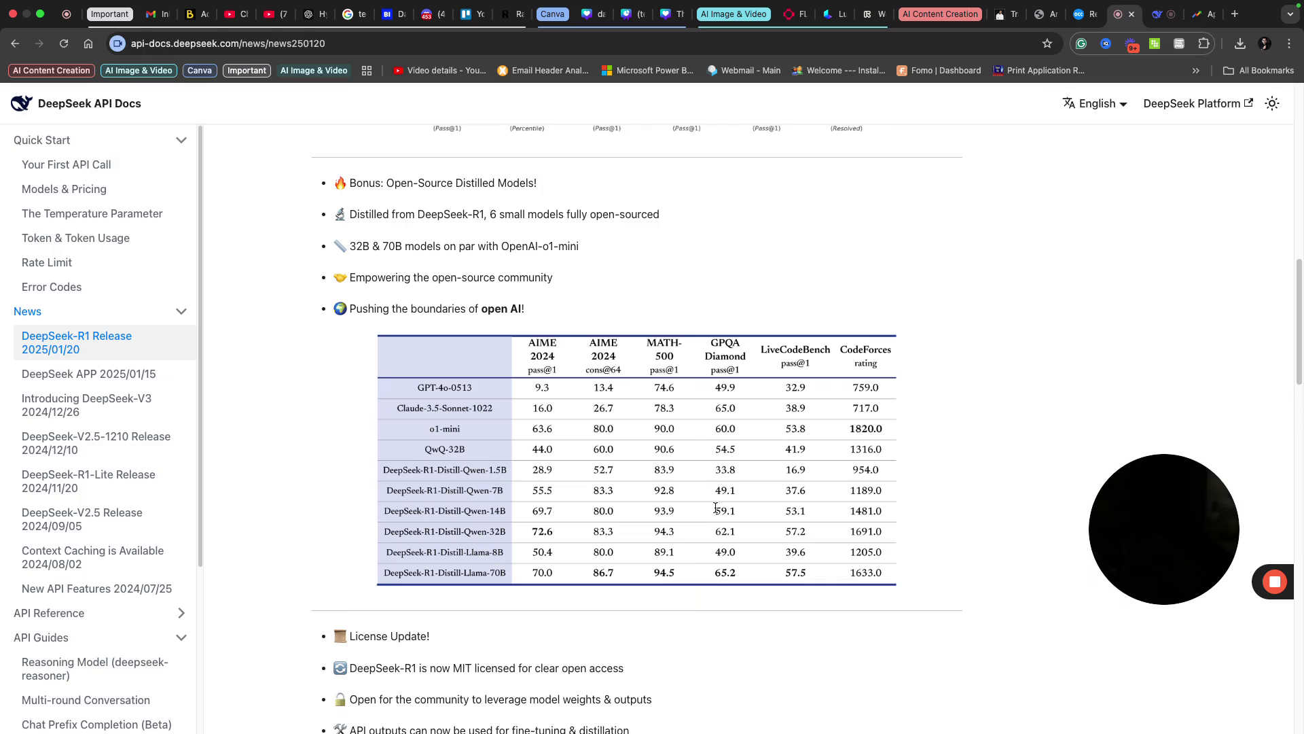
pyautogui.scroll(8, 715, 508)
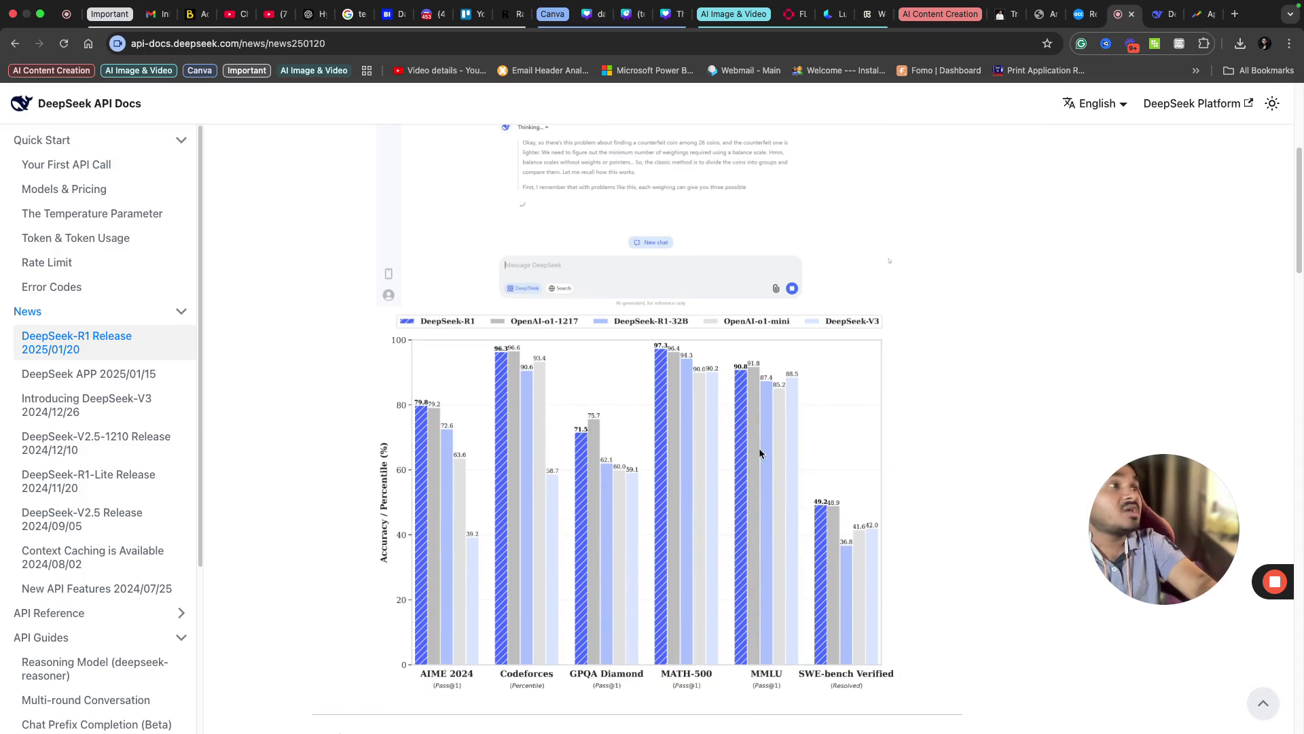
pyautogui.scroll(5, 905, 413)
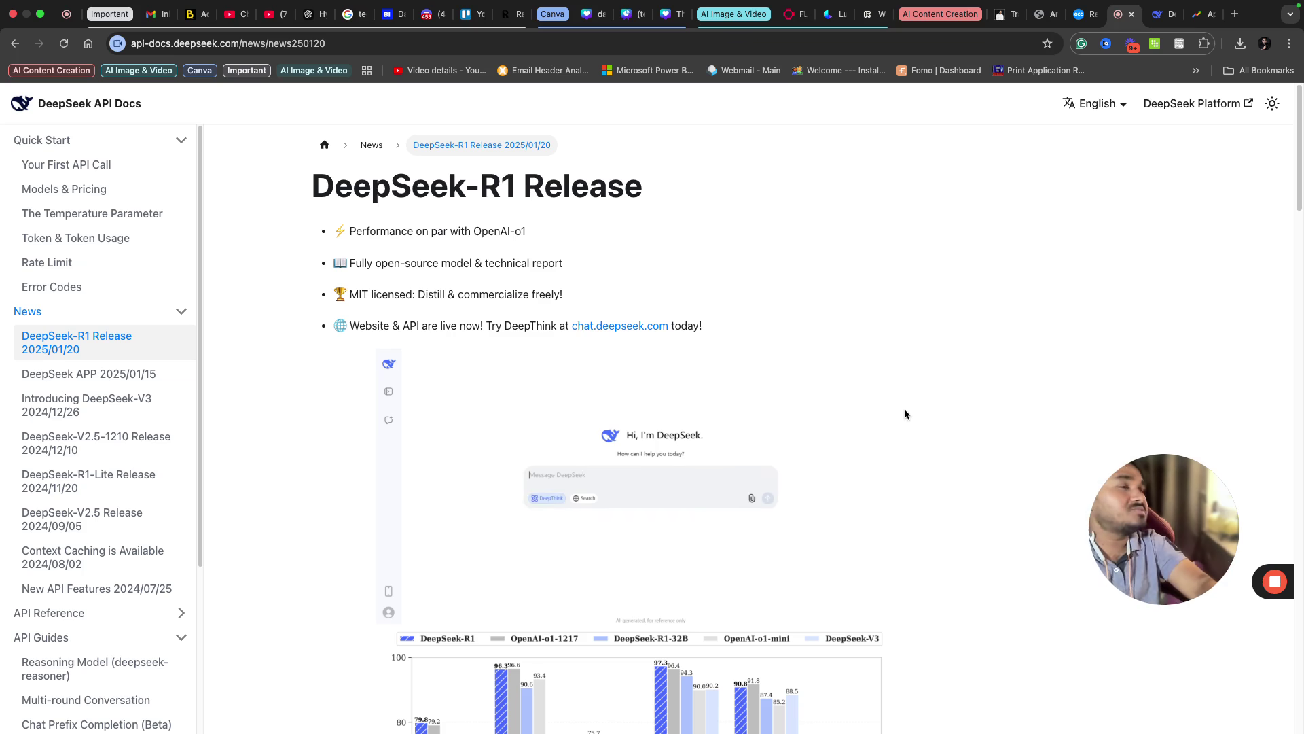
pyautogui.scroll(-4, 900, 373)
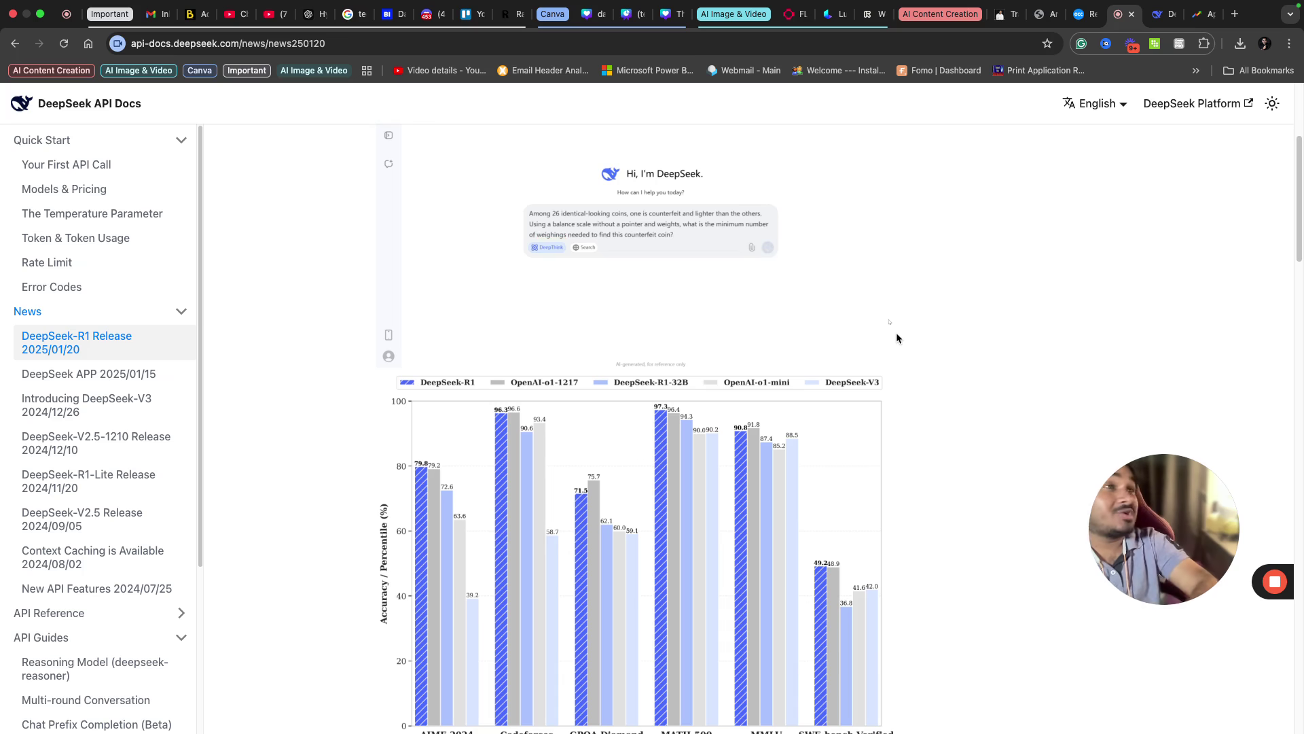